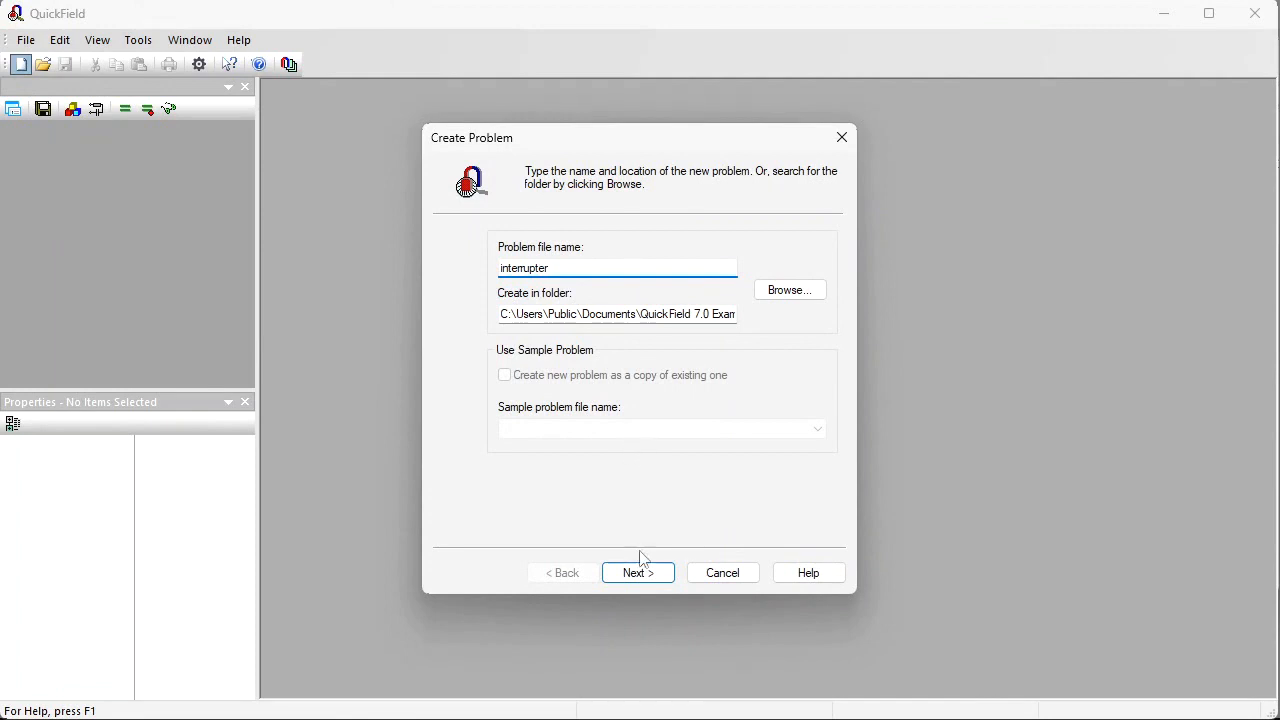
# Step: Create the interrupter problem as an electrostatics problem in millimetres with the Axisymmetric model class
pyautogui.click(646, 578)
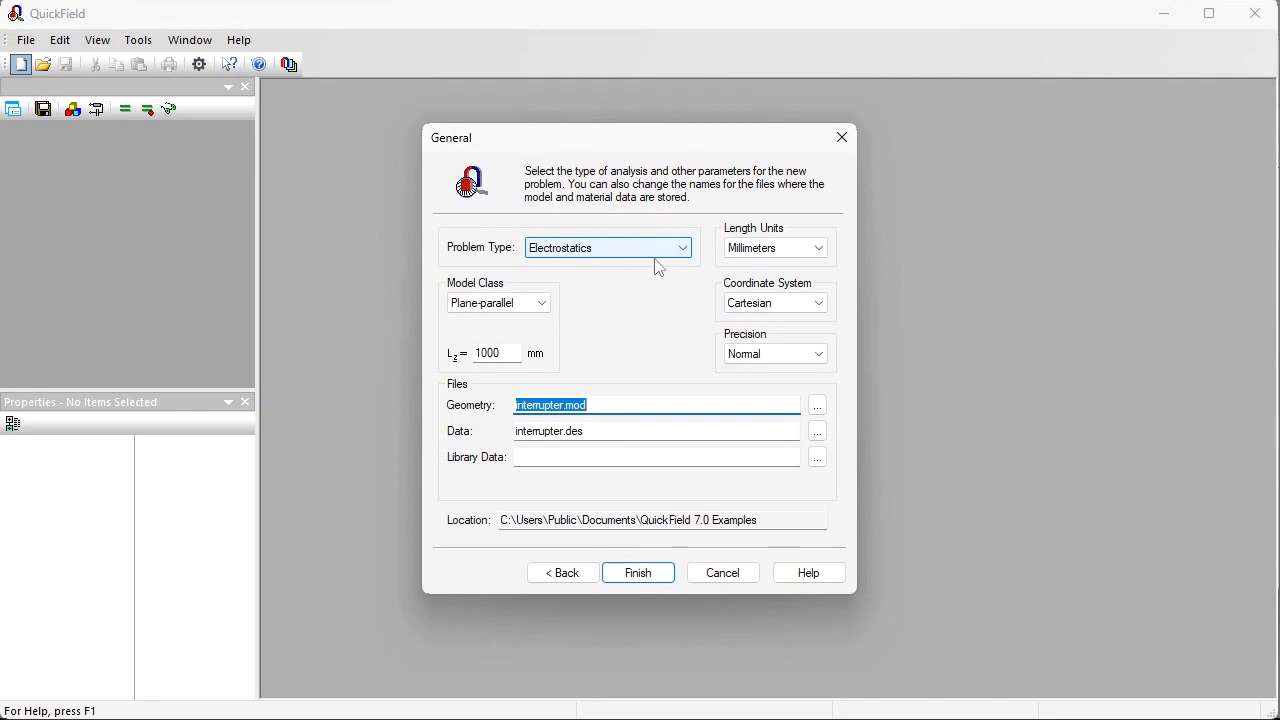
pyautogui.click(490, 308)
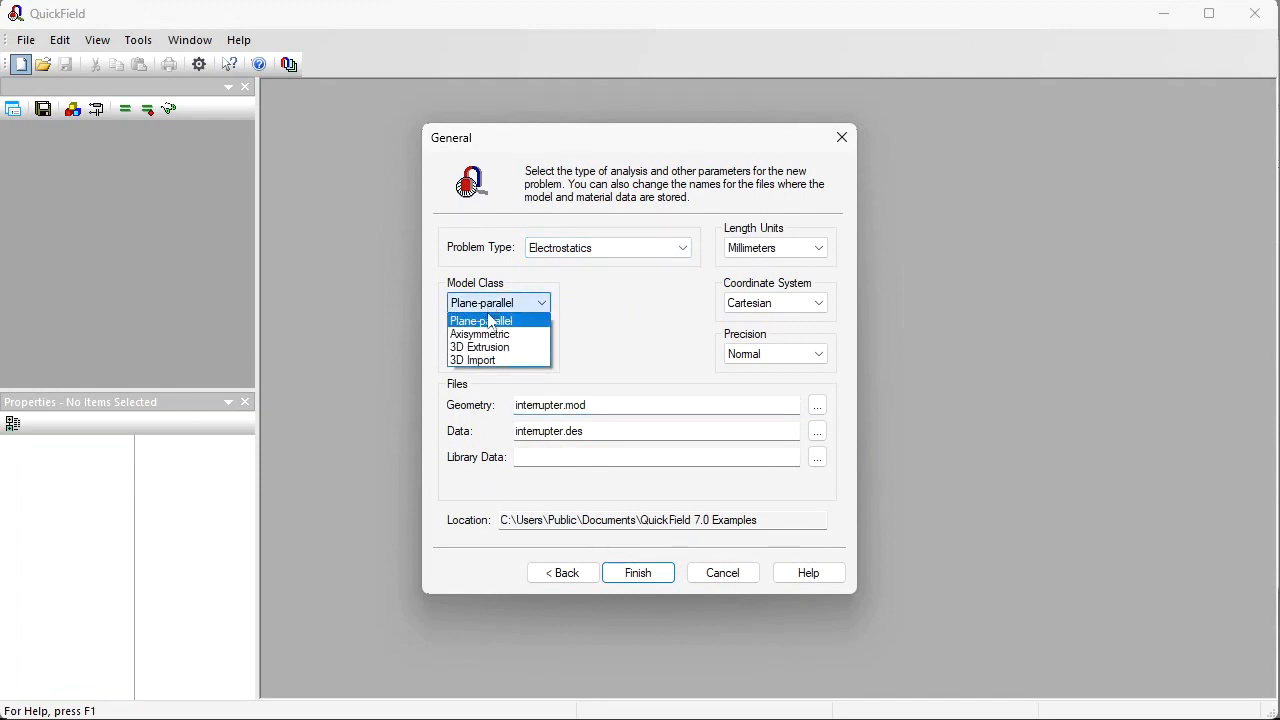
pyautogui.click(488, 334)
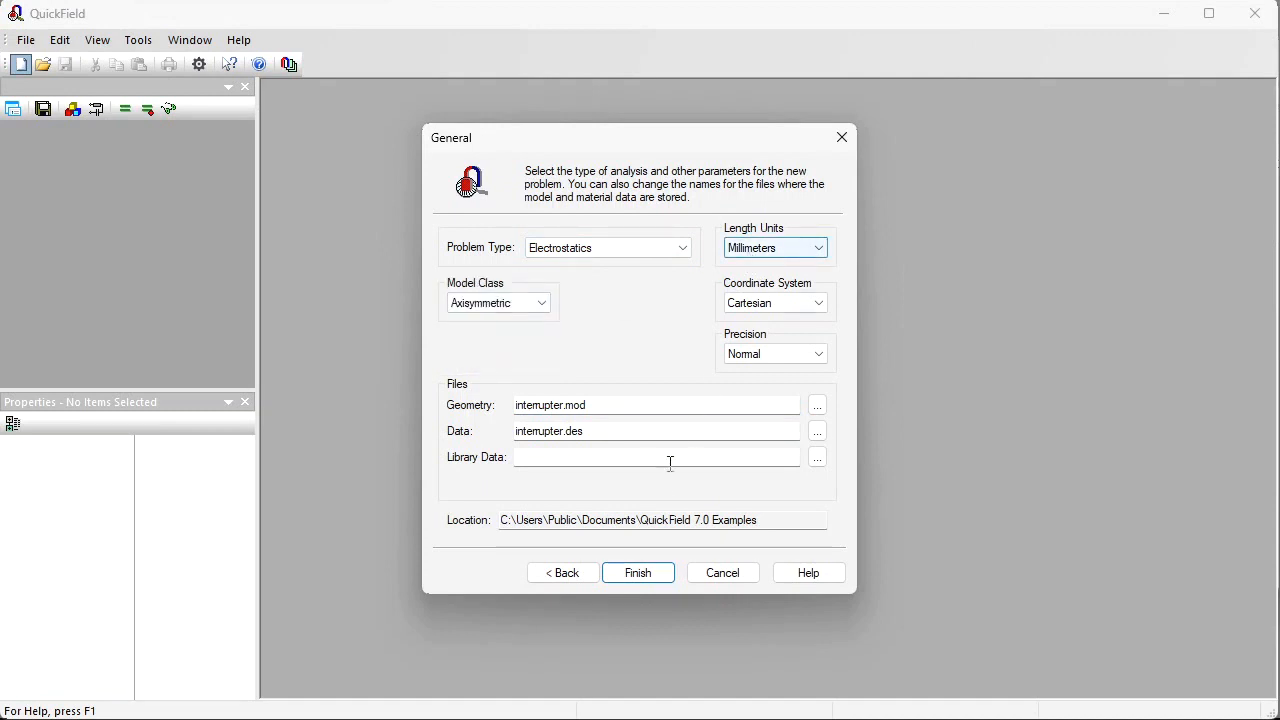
pyautogui.click(637, 572)
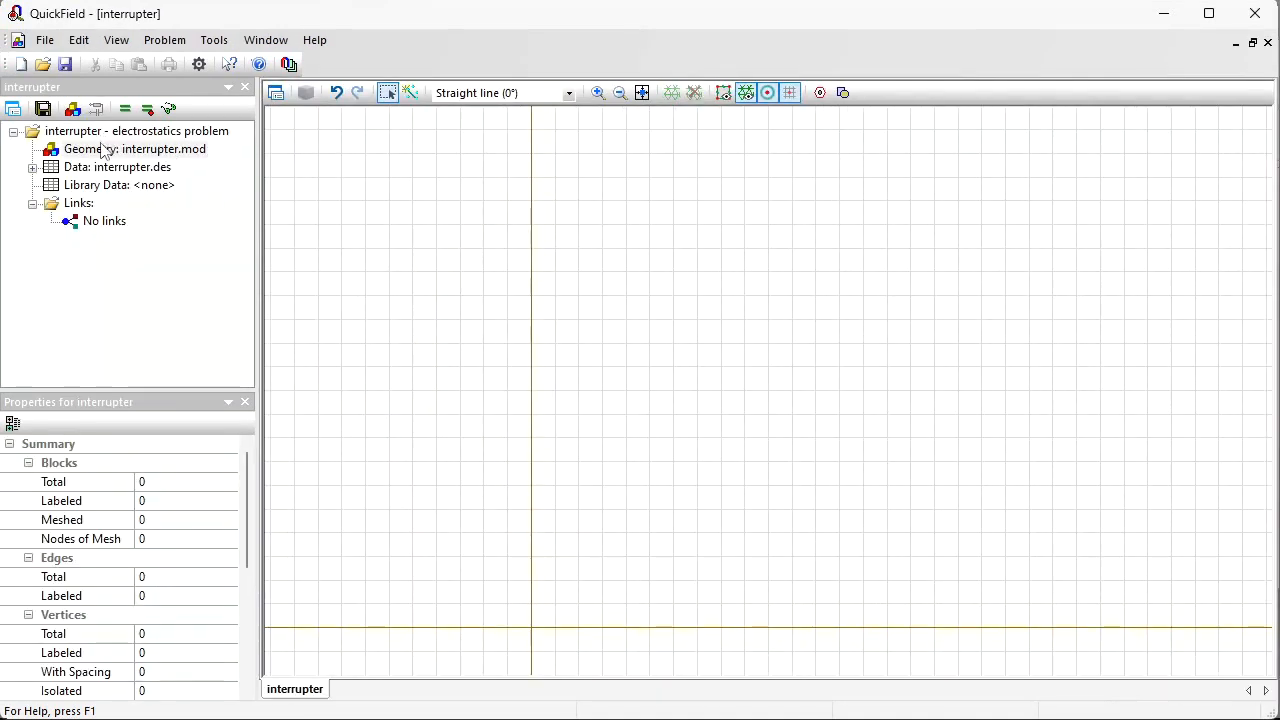
# Step: Import the interrupter DXF drawing into the empty geometry model
pyautogui.click(104, 148)
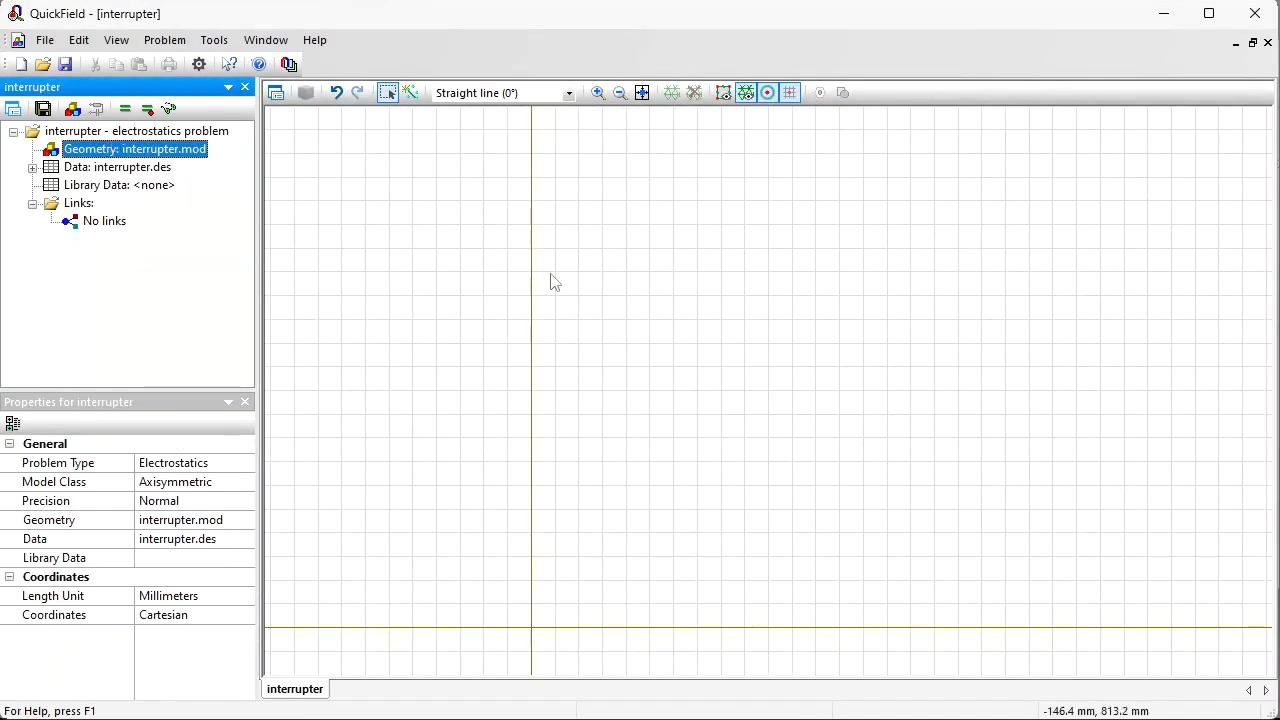
pyautogui.click(631, 307)
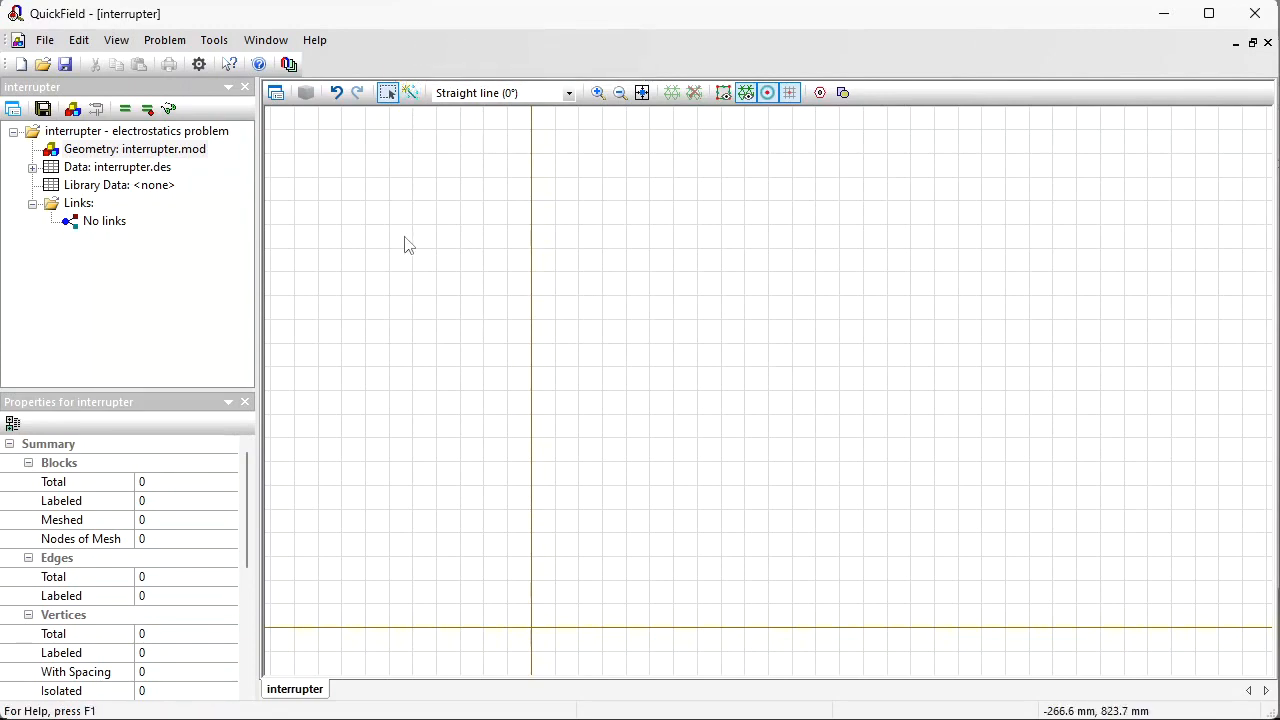
pyautogui.click(45, 40)
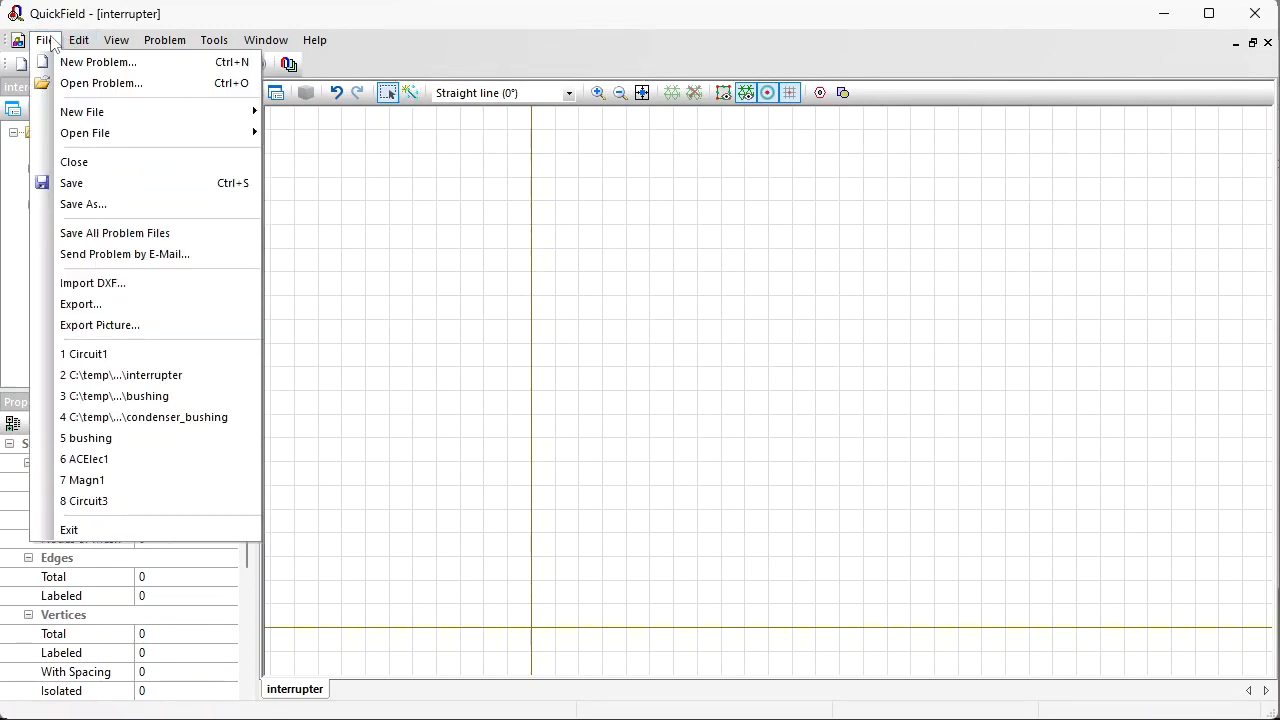
pyautogui.click(110, 284)
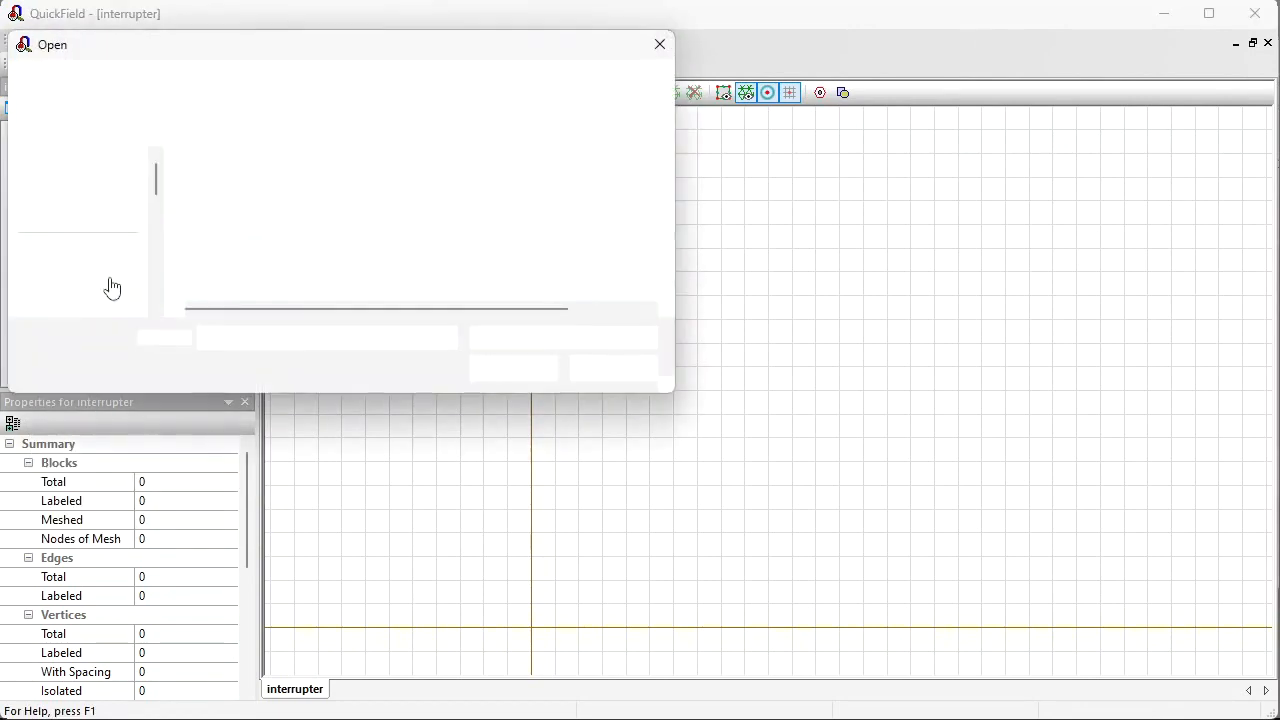
pyautogui.click(231, 197)
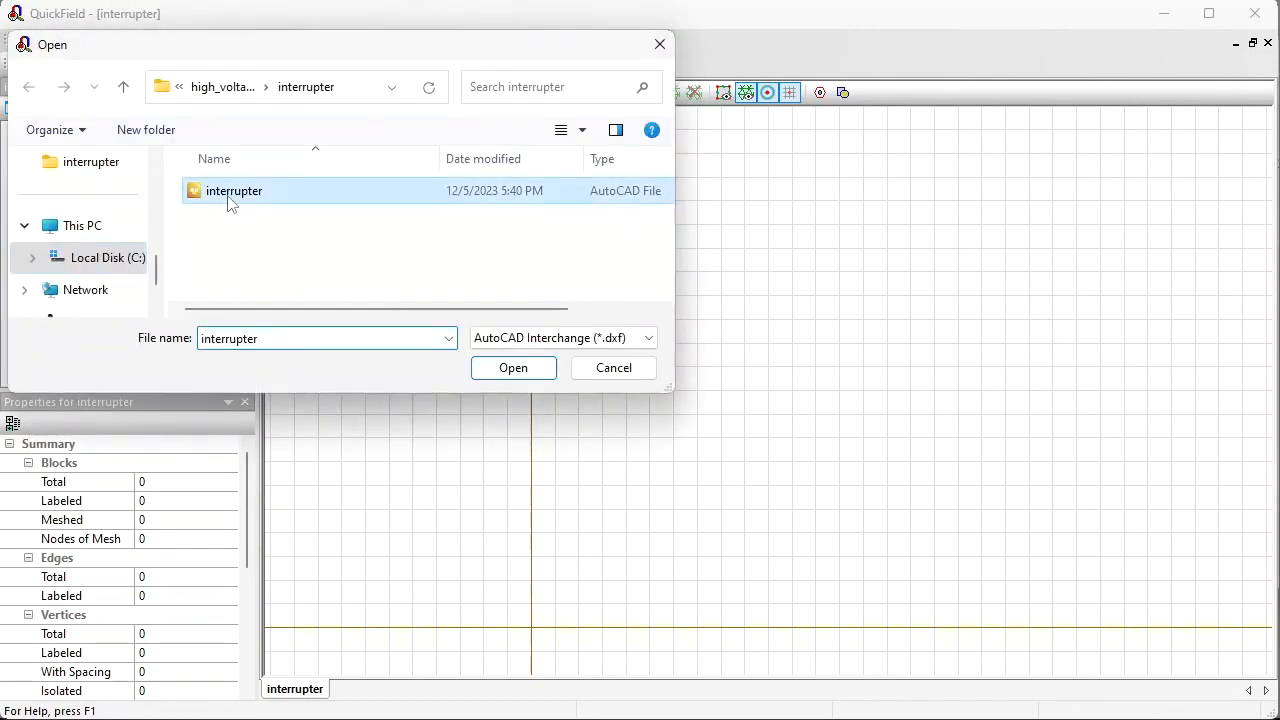
pyautogui.click(513, 367)
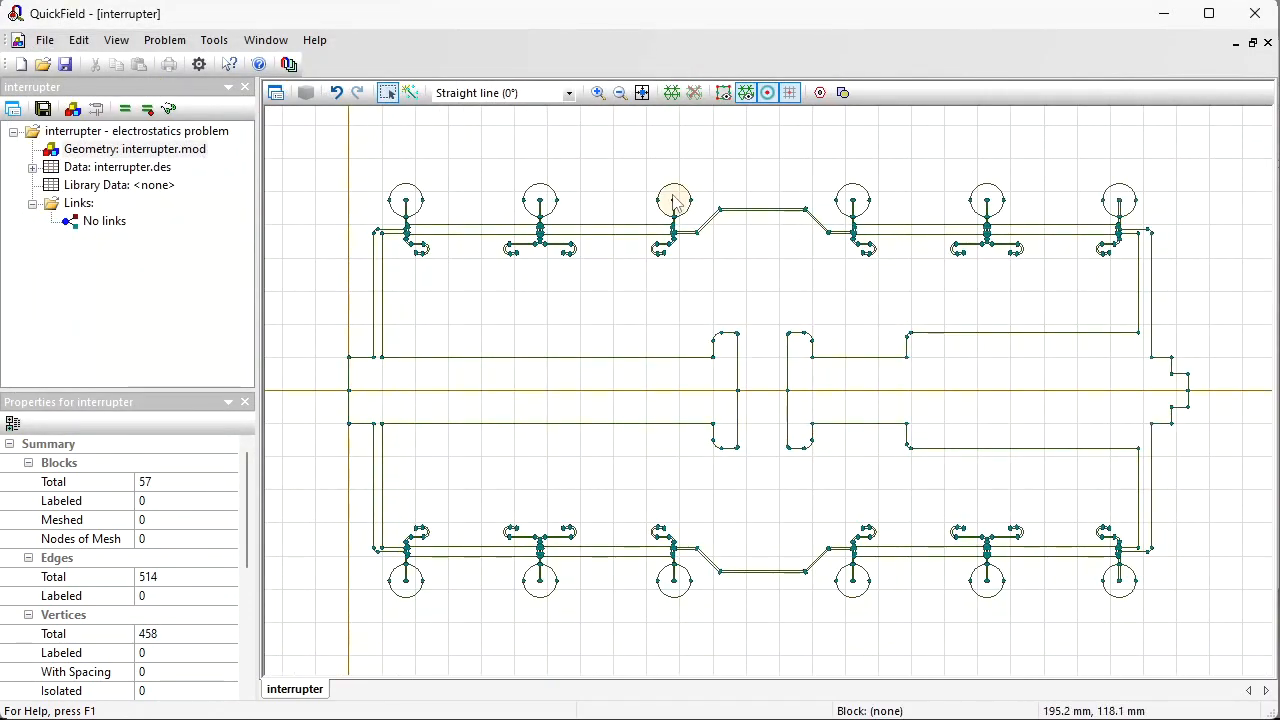
# Step: Inspect the imported blocks: the inner chamber, both contact rods and one lower wall segment
pyautogui.click(617, 332)
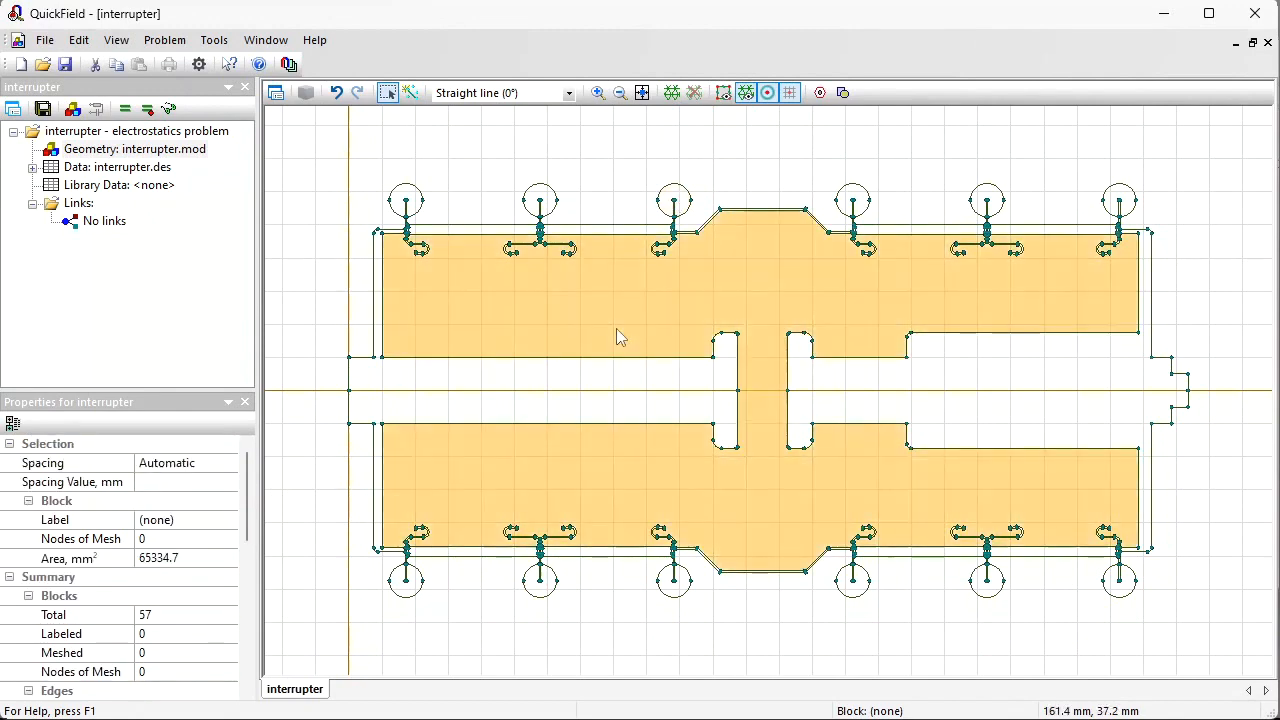
pyautogui.click(600, 393)
pyautogui.click(987, 383)
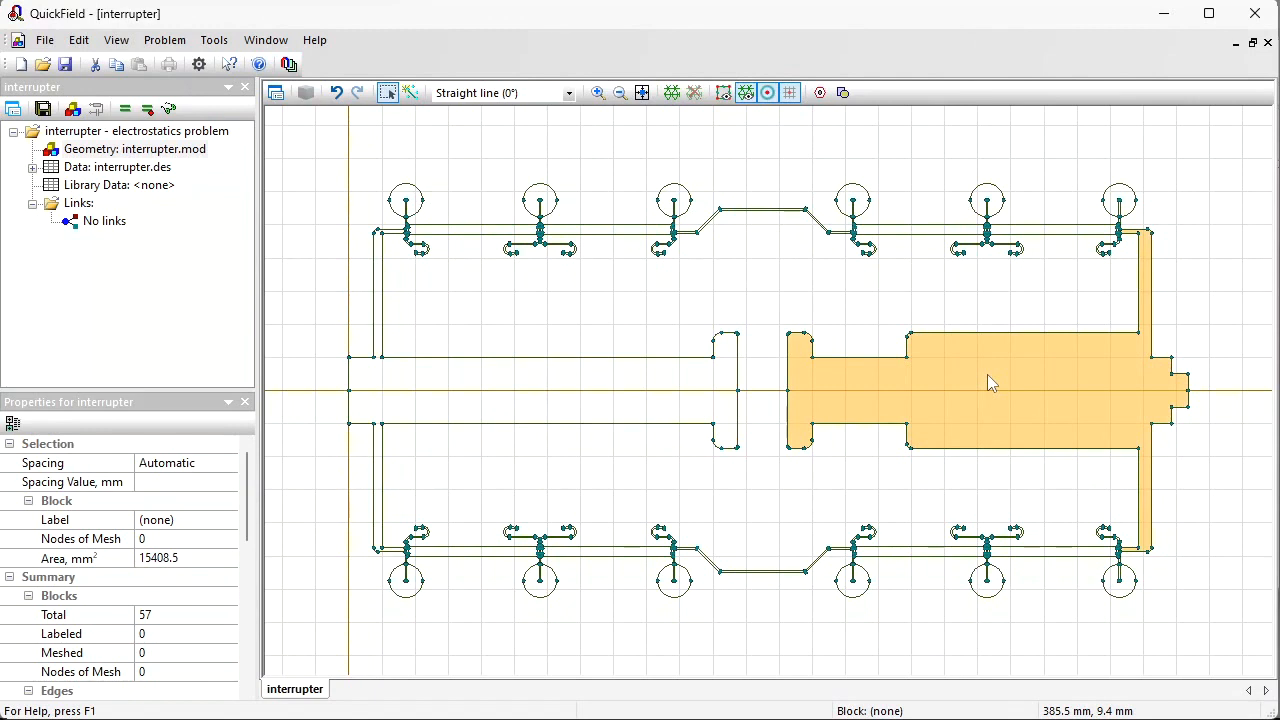
pyautogui.click(605, 552)
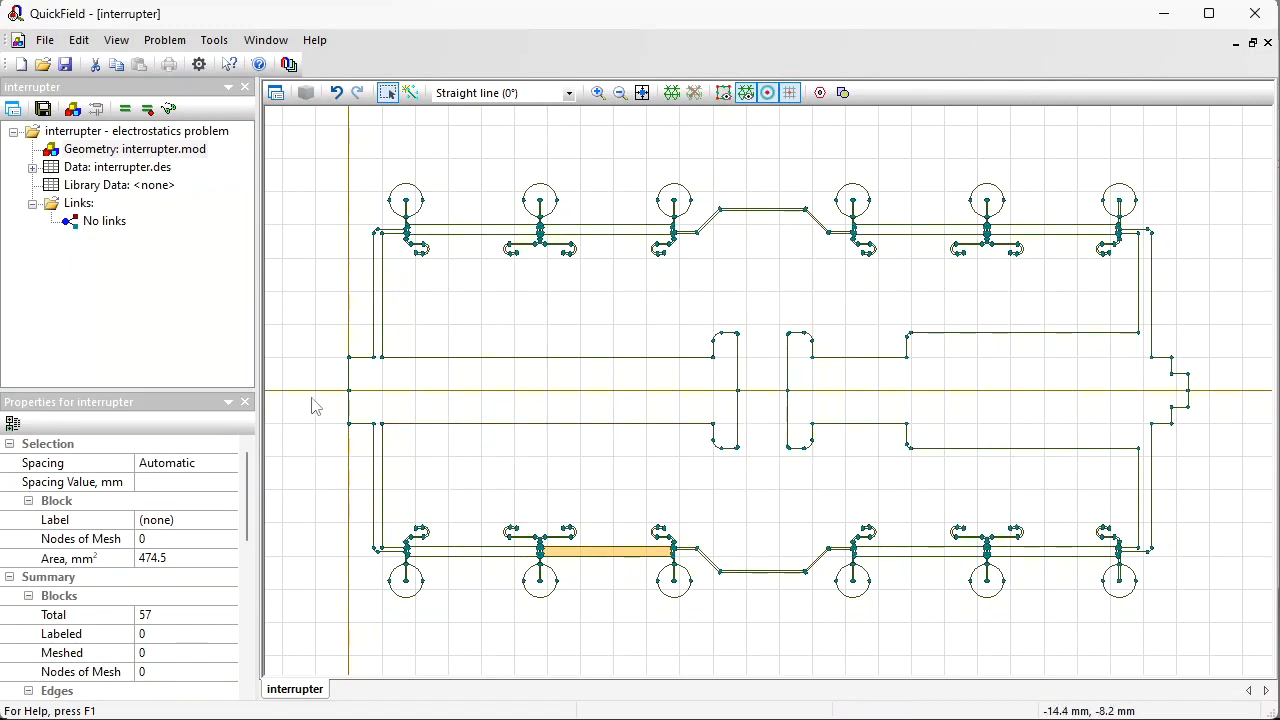
# Step: Draw a straight line along the horizontal axis from x = -350 mm to well beyond the interrupter's far end
pyautogui.click(620, 93)
pyautogui.click(620, 93)
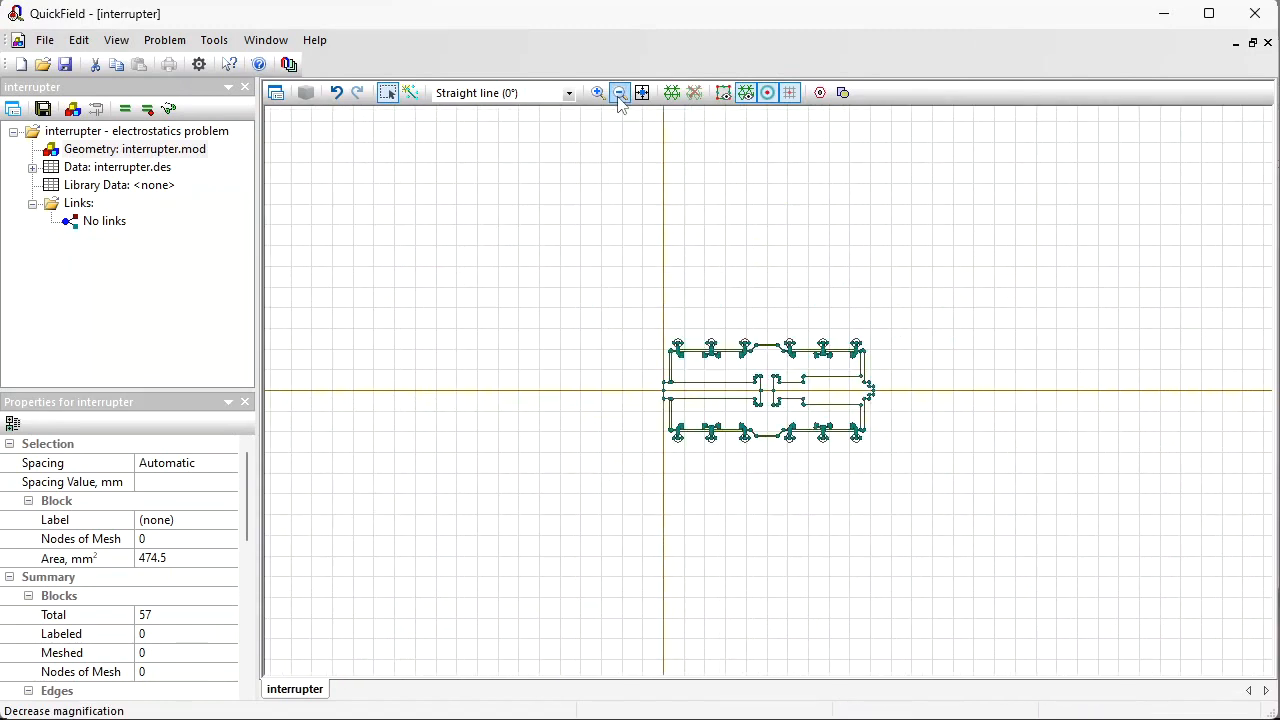
pyautogui.click(417, 96)
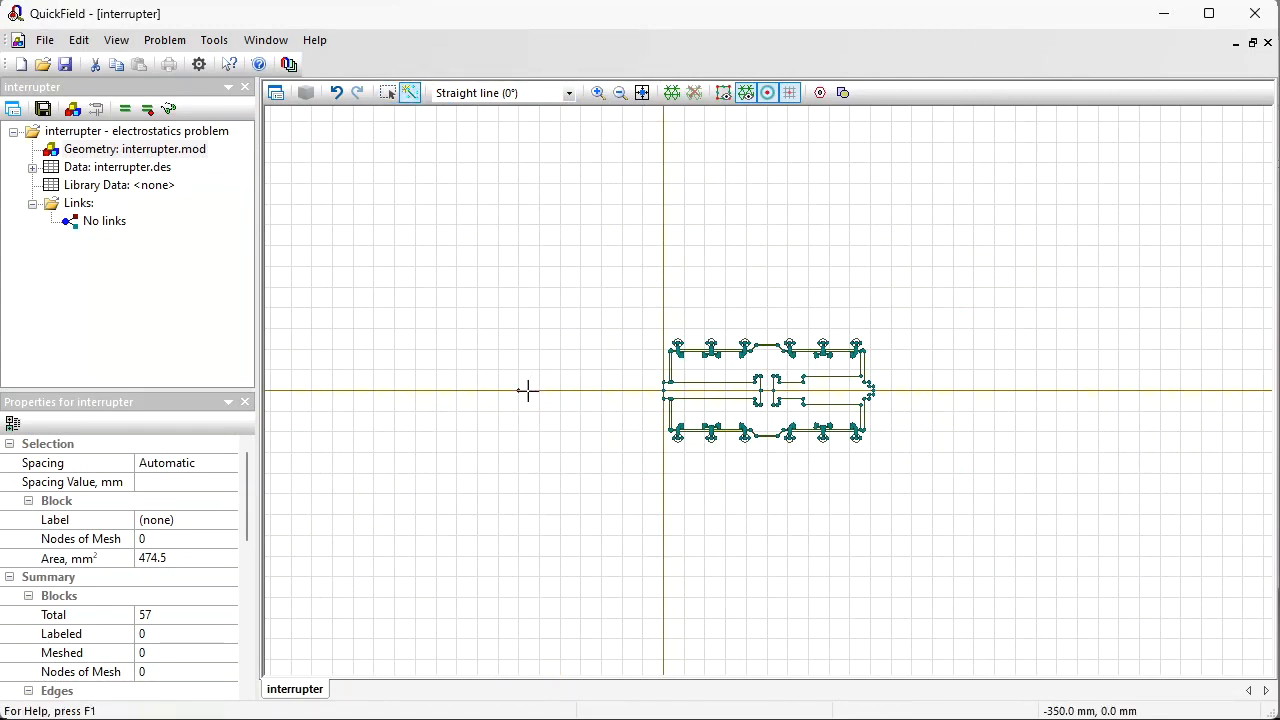
pyautogui.moveTo(527, 390); pyautogui.dragTo(1063, 391)
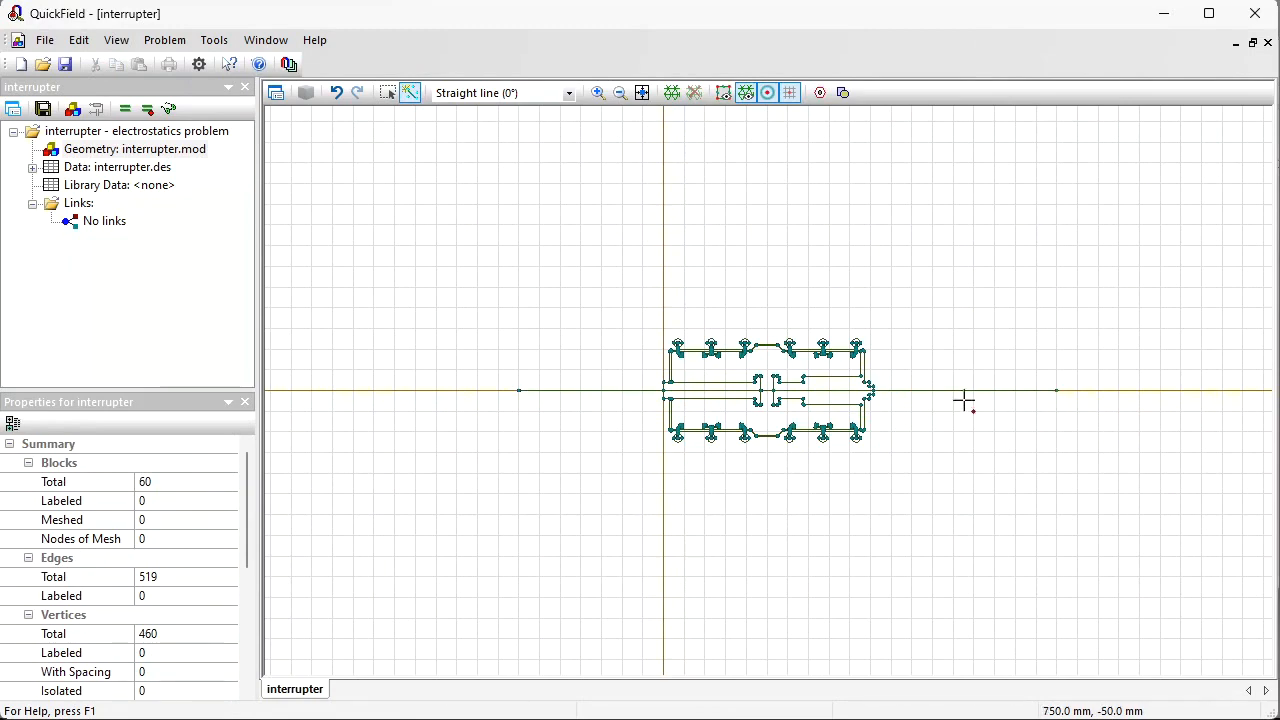
# Step: Delete the half of the interrupter geometry that lies below the horizontal axis
pyautogui.click(386, 93)
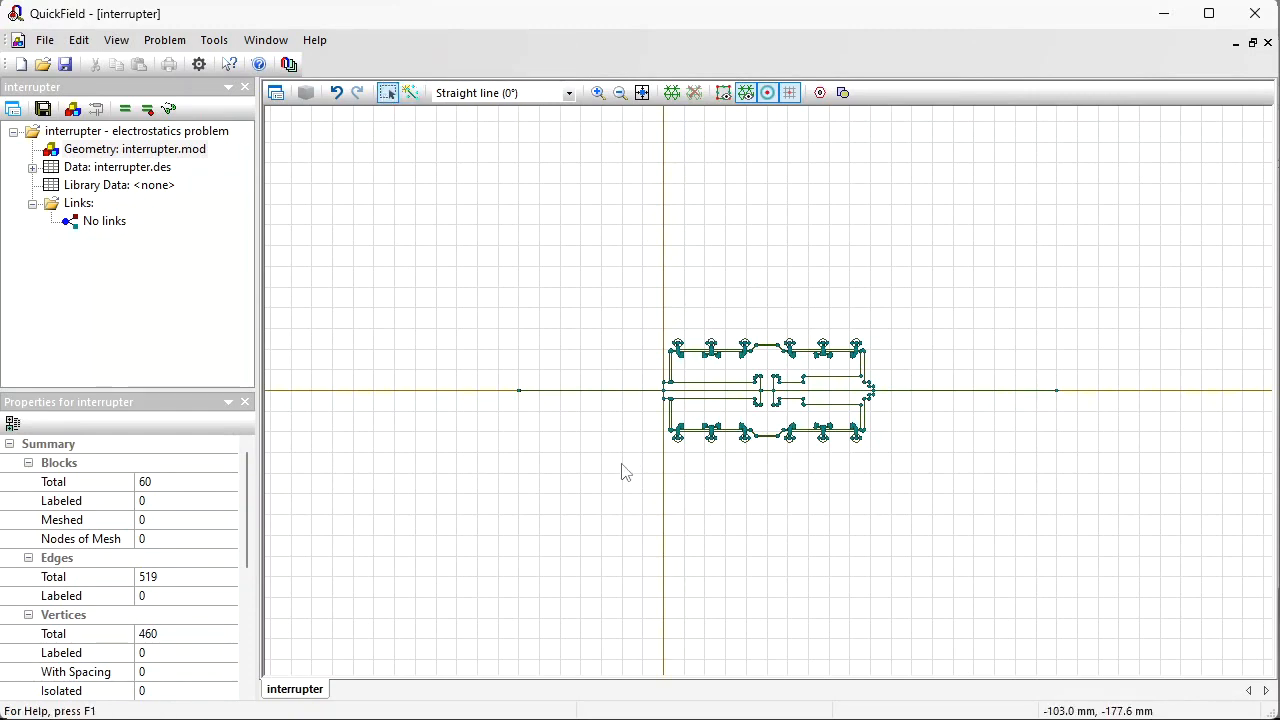
pyautogui.moveTo(622, 463); pyautogui.dragTo(934, 401)
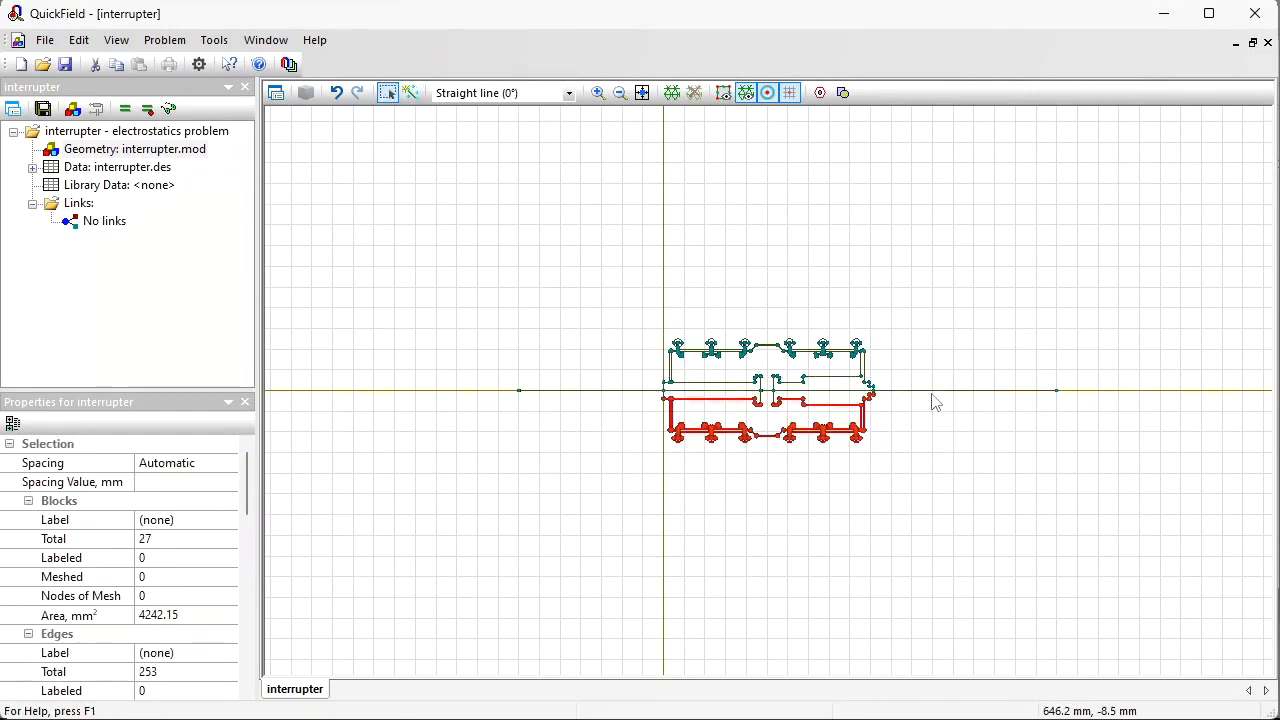
pyautogui.press('Delete')
pyautogui.press('Return')
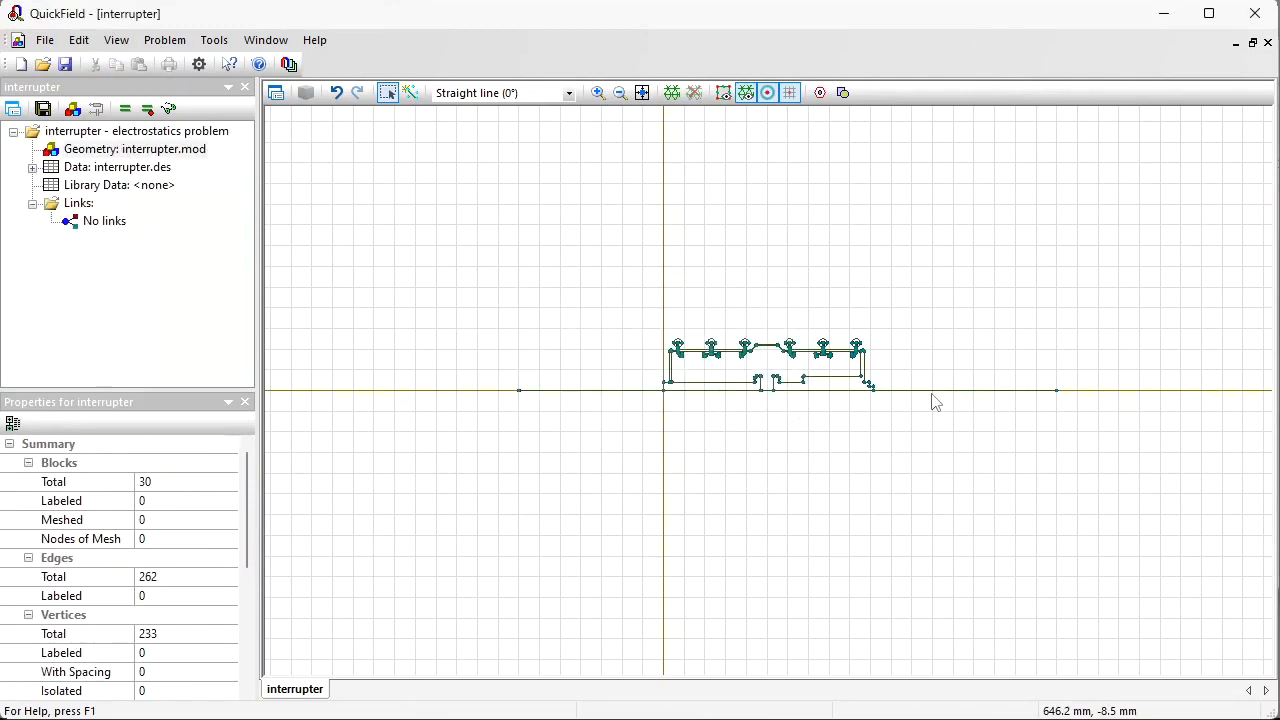
# Step: Draw a 180° half arc above the interrupter, joining the two end vertices of the axis line
pyautogui.moveTo(920, 326); pyautogui.dragTo(879, 380)
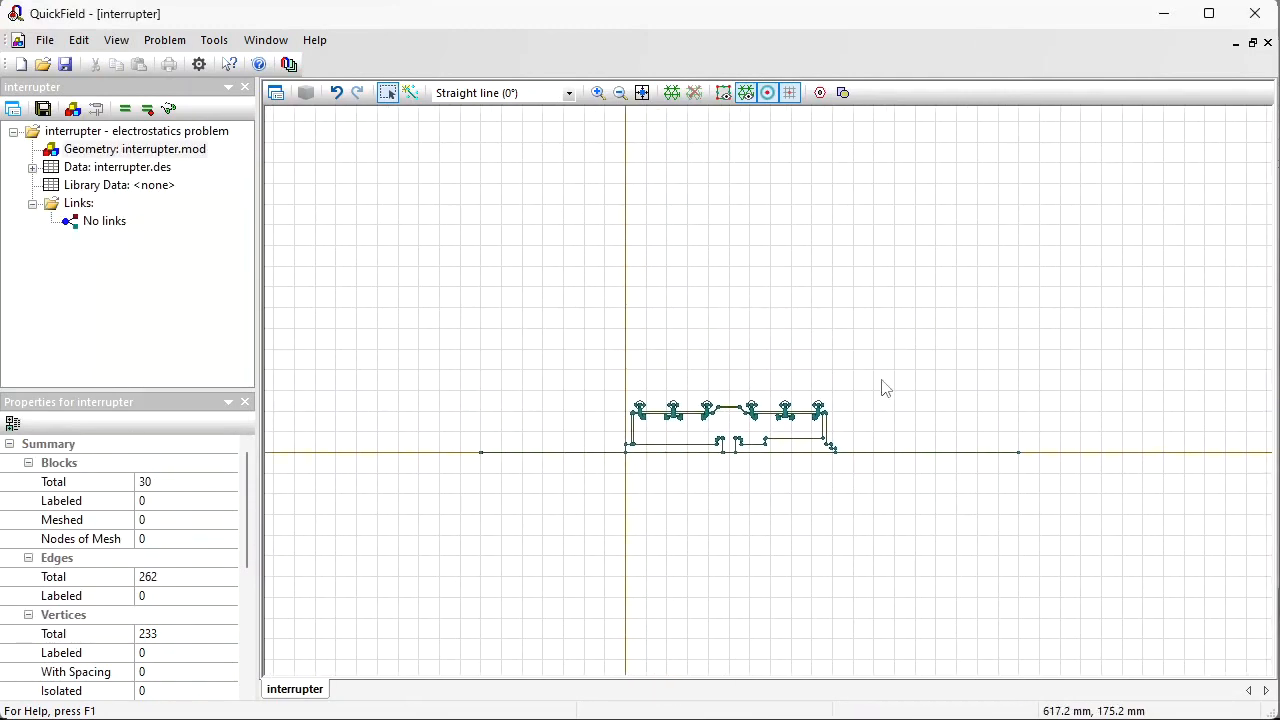
pyautogui.click(642, 92)
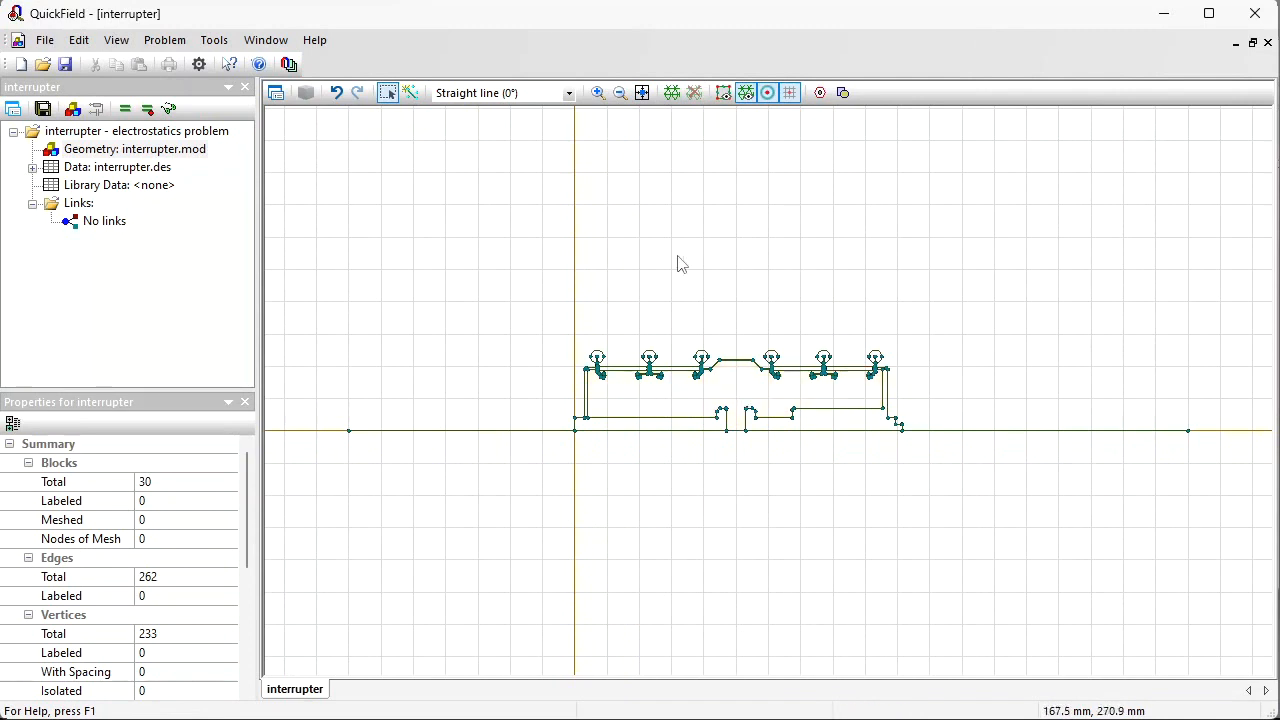
pyautogui.moveTo(783, 291); pyautogui.dragTo(761, 423)
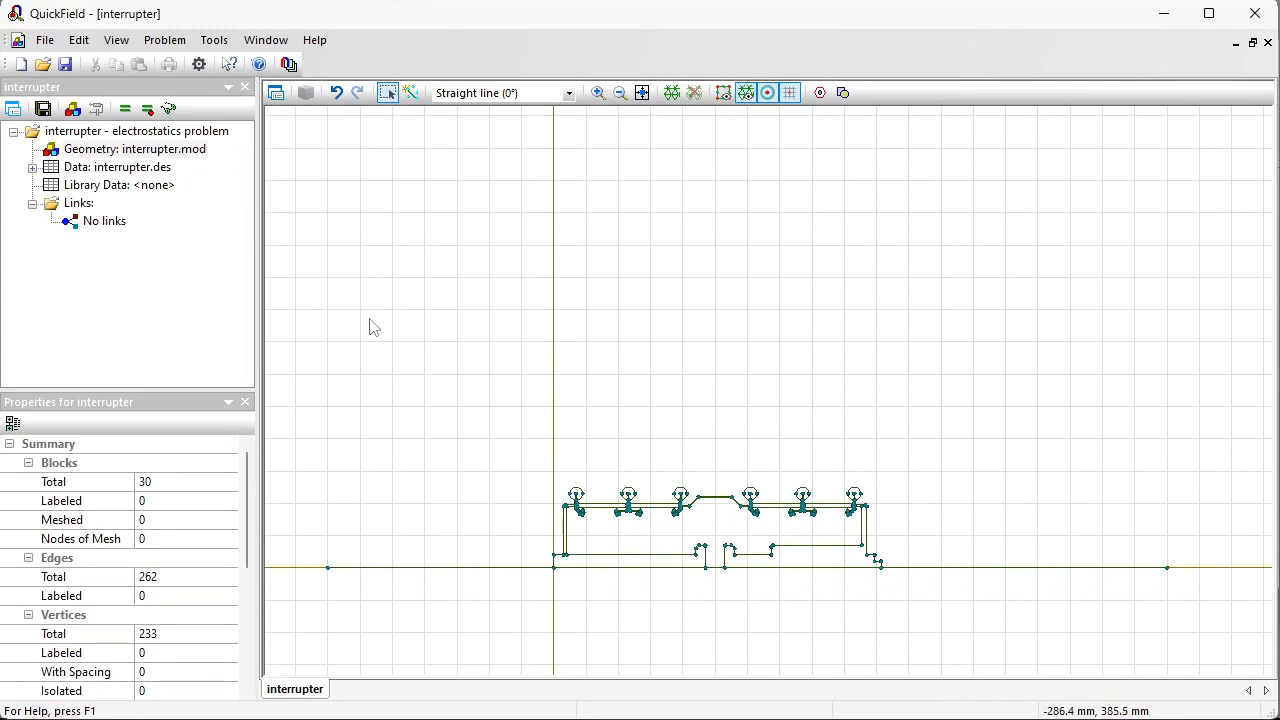
pyautogui.click(409, 97)
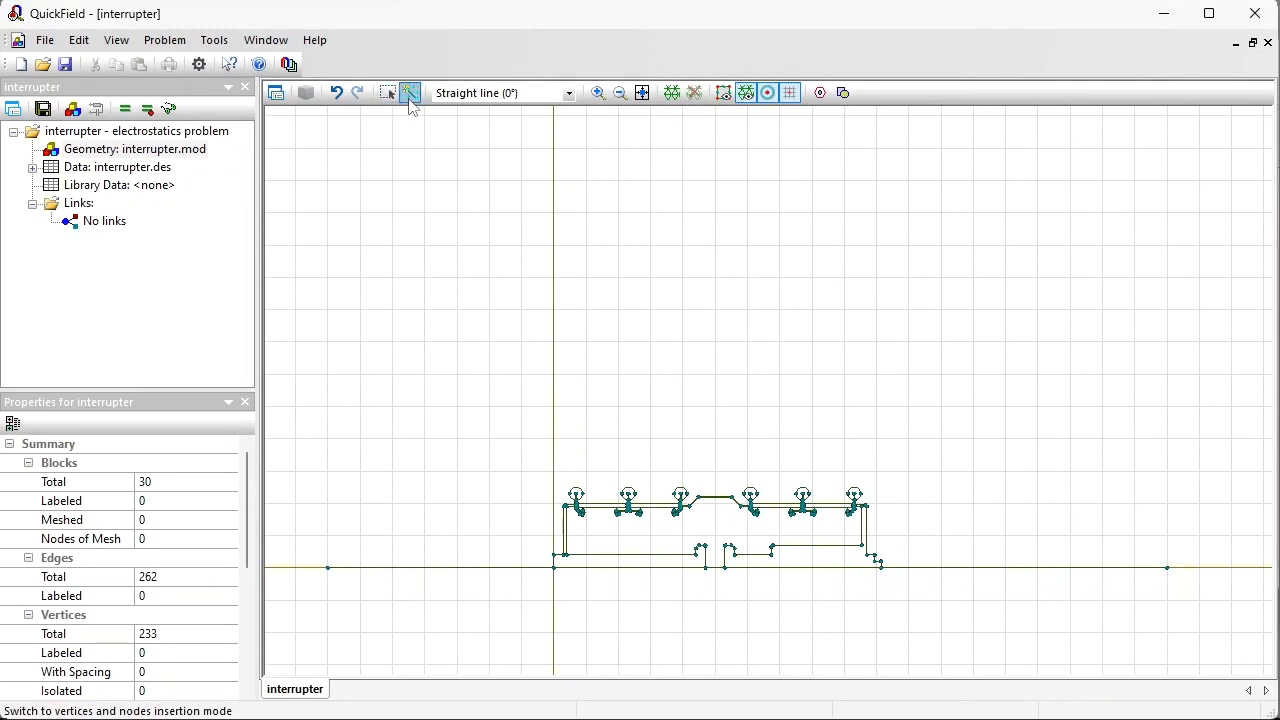
pyautogui.click(569, 94)
pyautogui.click(470, 138)
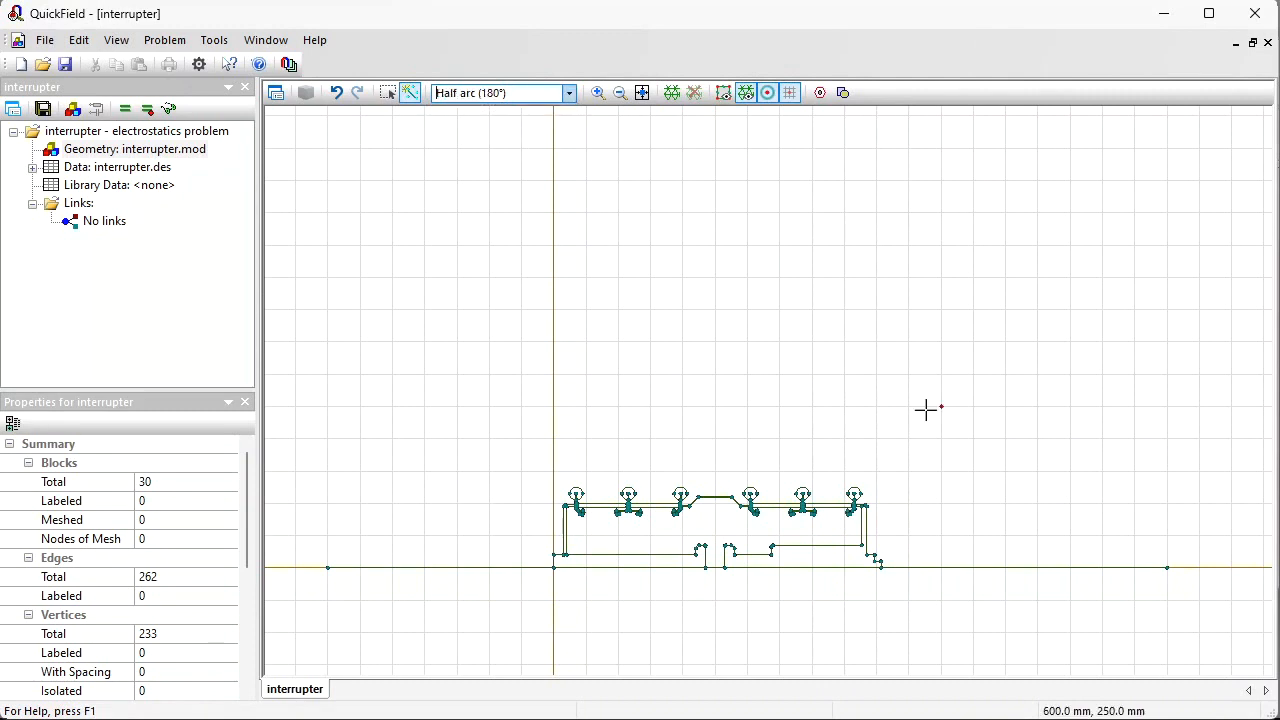
pyautogui.moveTo(1165, 567); pyautogui.dragTo(335, 561)
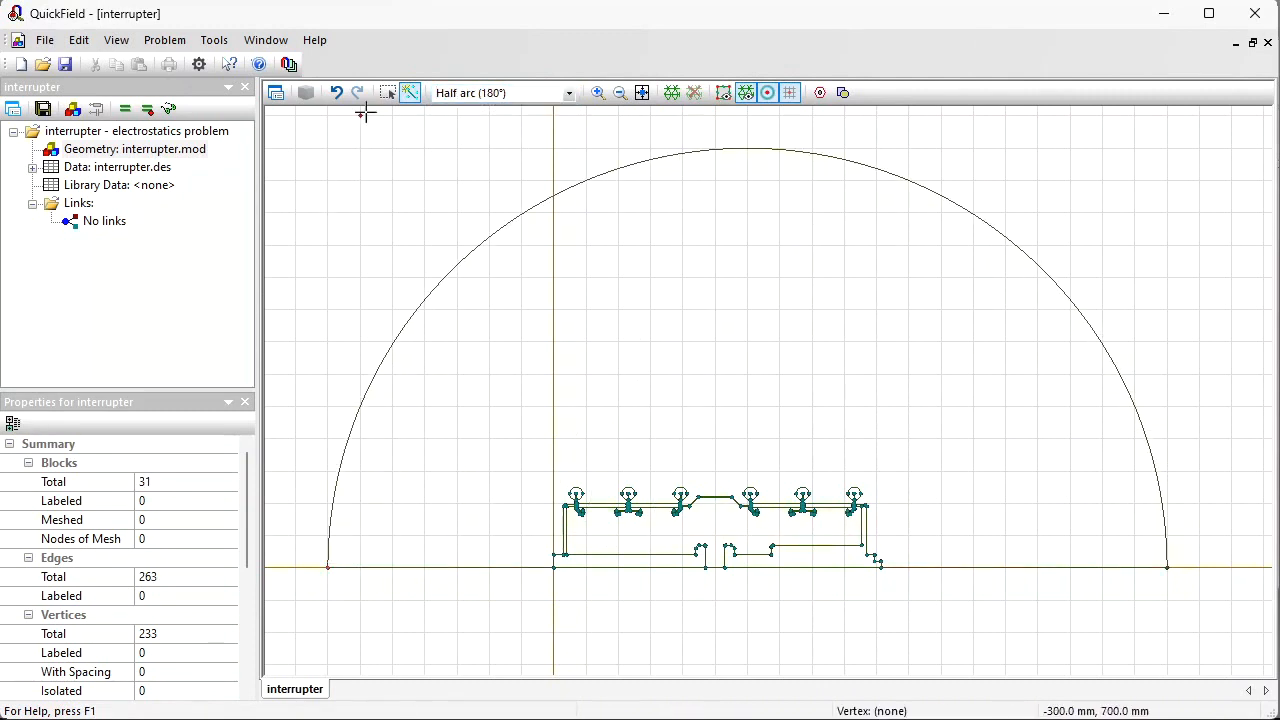
# Step: Move the half arc's end vertex on the negative side along the axis to X = -450 mm
pyautogui.click(388, 92)
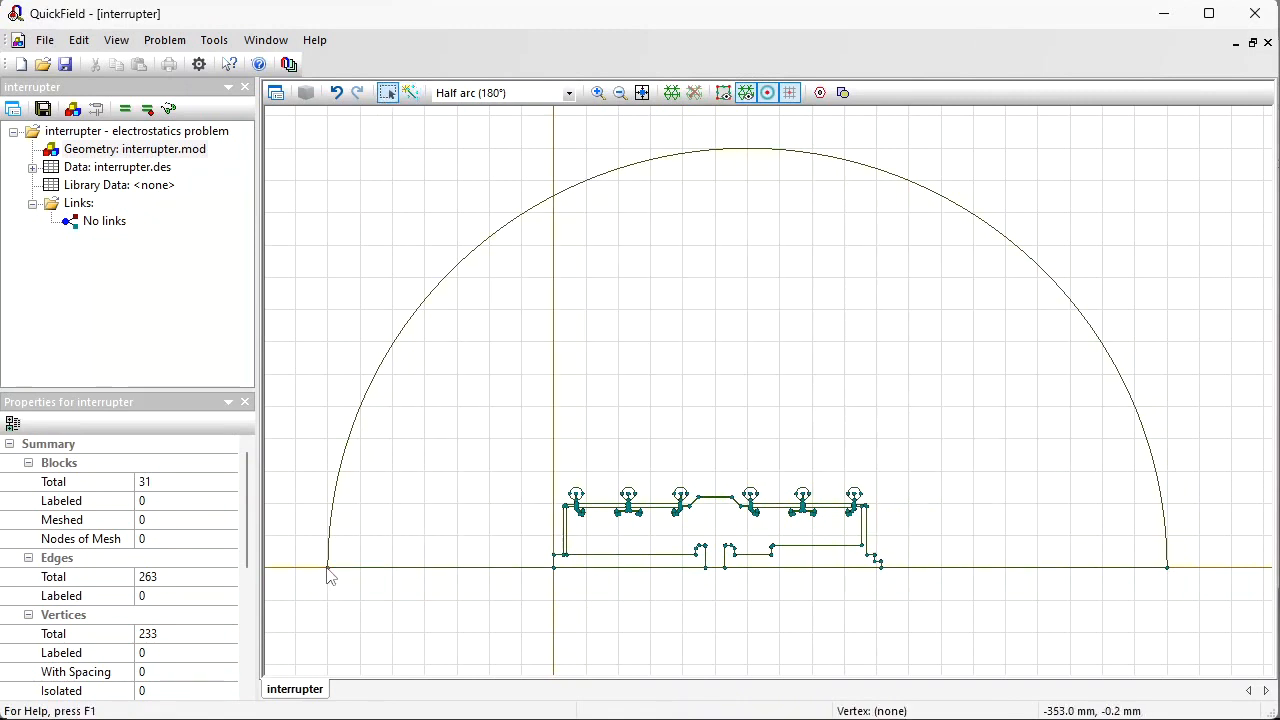
pyautogui.click(328, 568)
pyautogui.moveTo(331, 576); pyautogui.dragTo(301, 574)
pyautogui.press('alt')
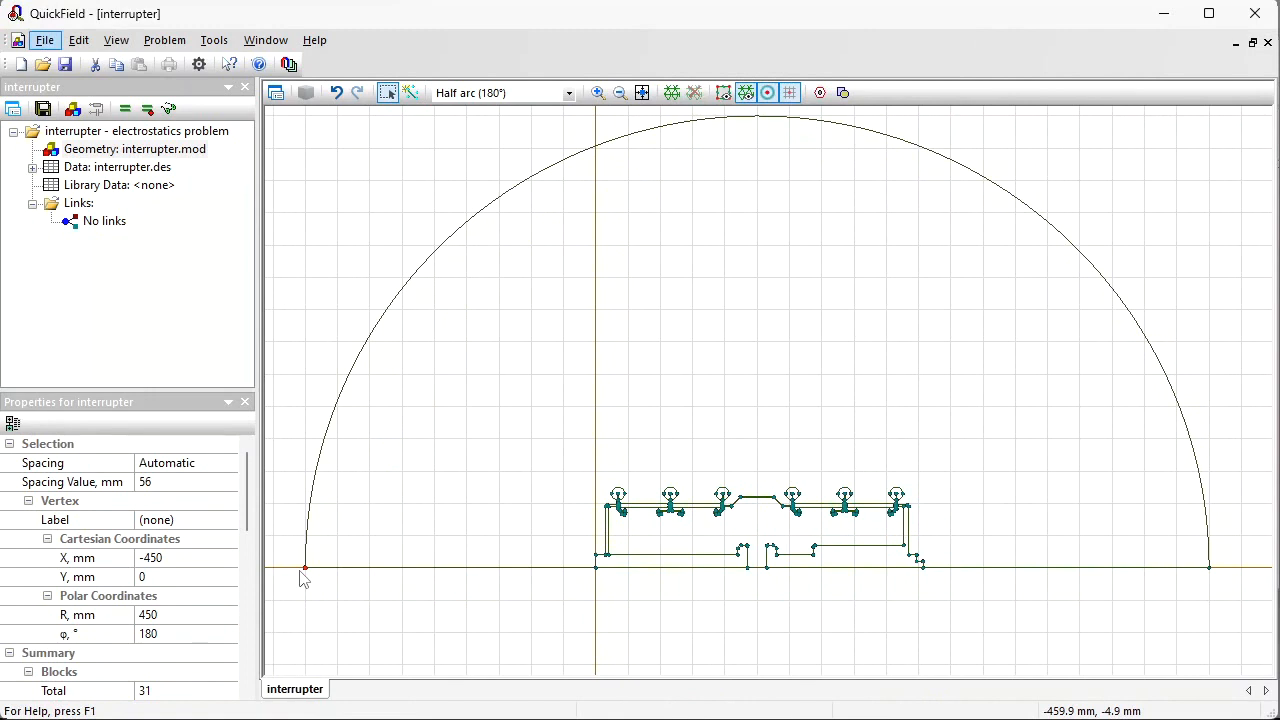
# Step: Label the block between the half arc and the interrupter as air
pyautogui.click(642, 100)
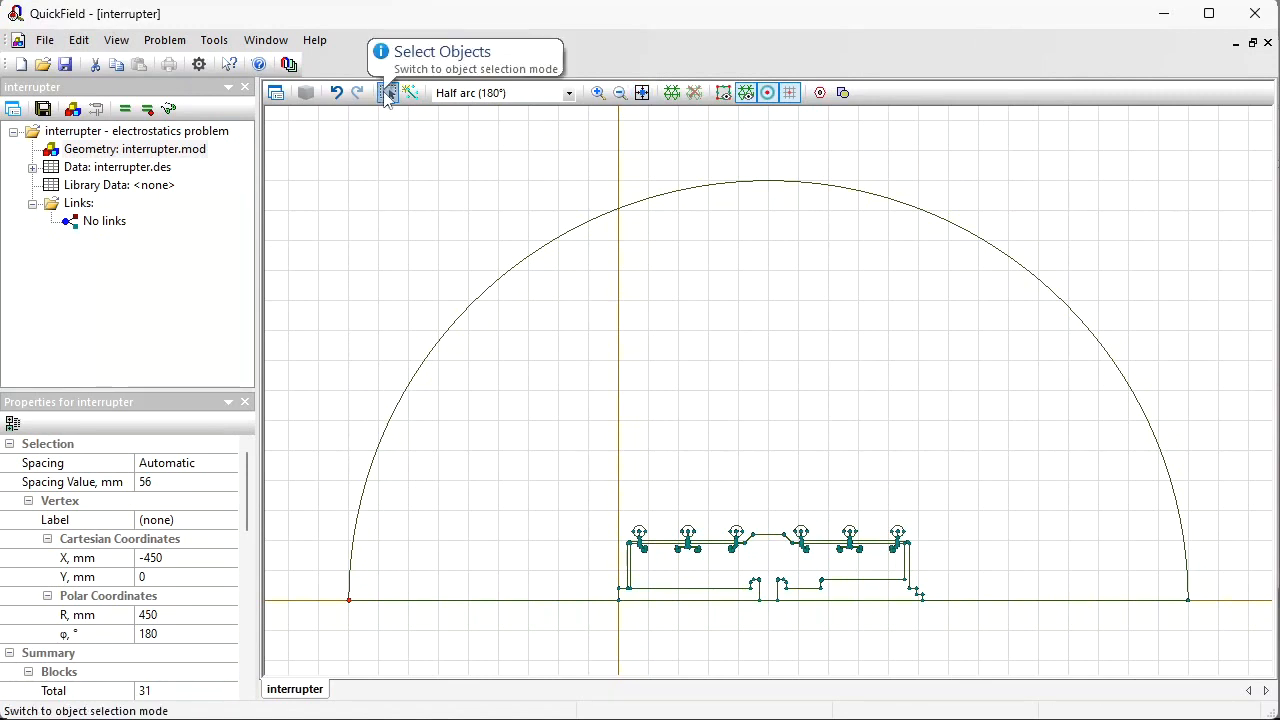
pyautogui.click(673, 370)
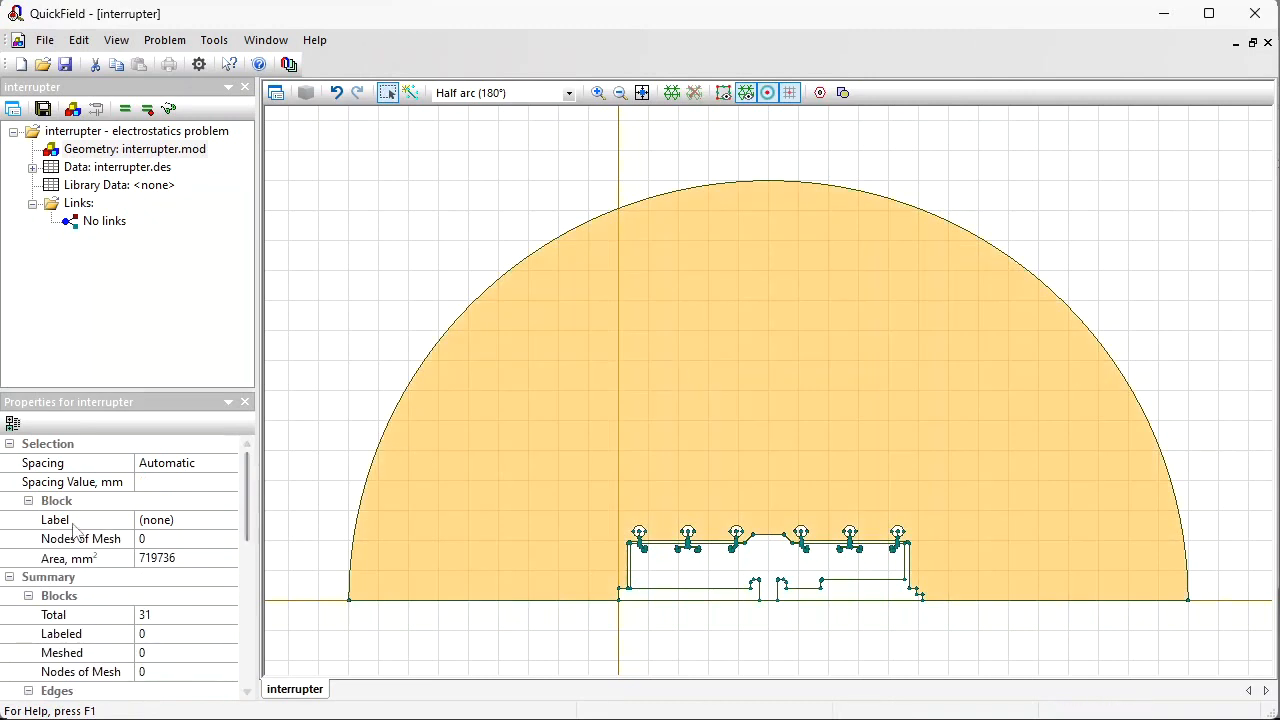
pyautogui.click(183, 526)
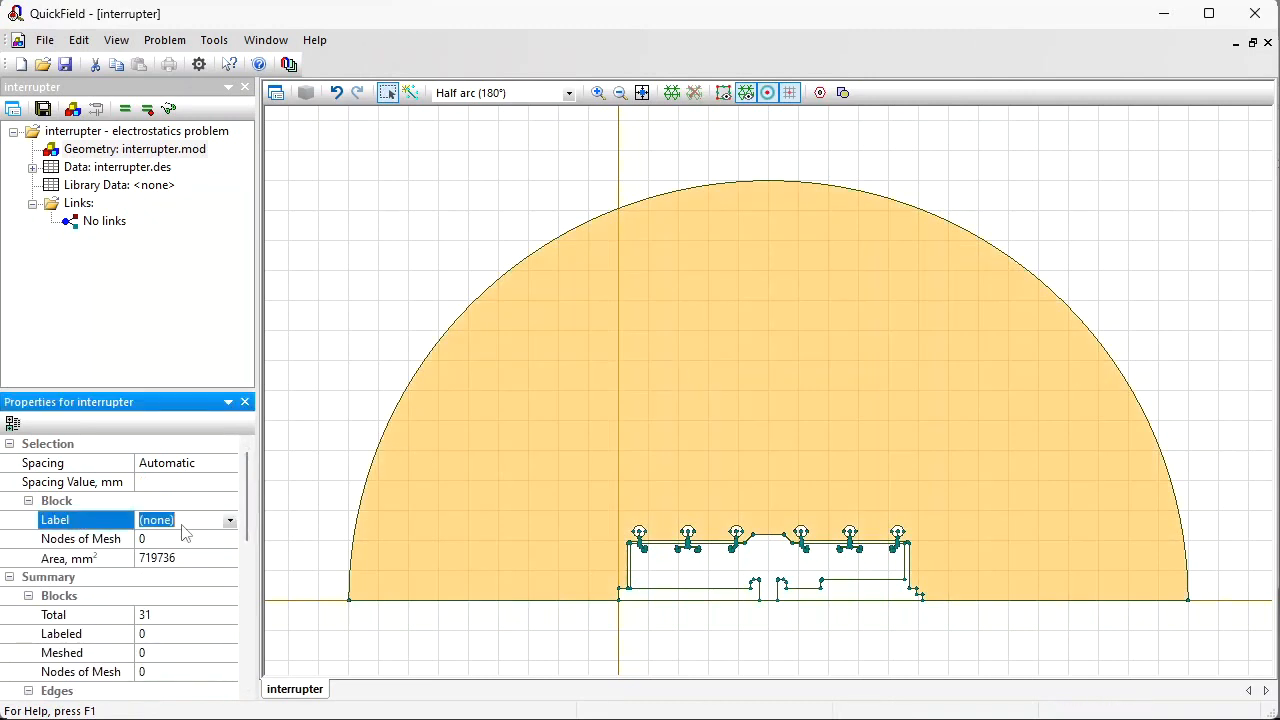
pyautogui.write('air')
pyautogui.press('Return')
# Step: Label the interrupter's inner chamber block as vacuum
pyautogui.click(696, 580)
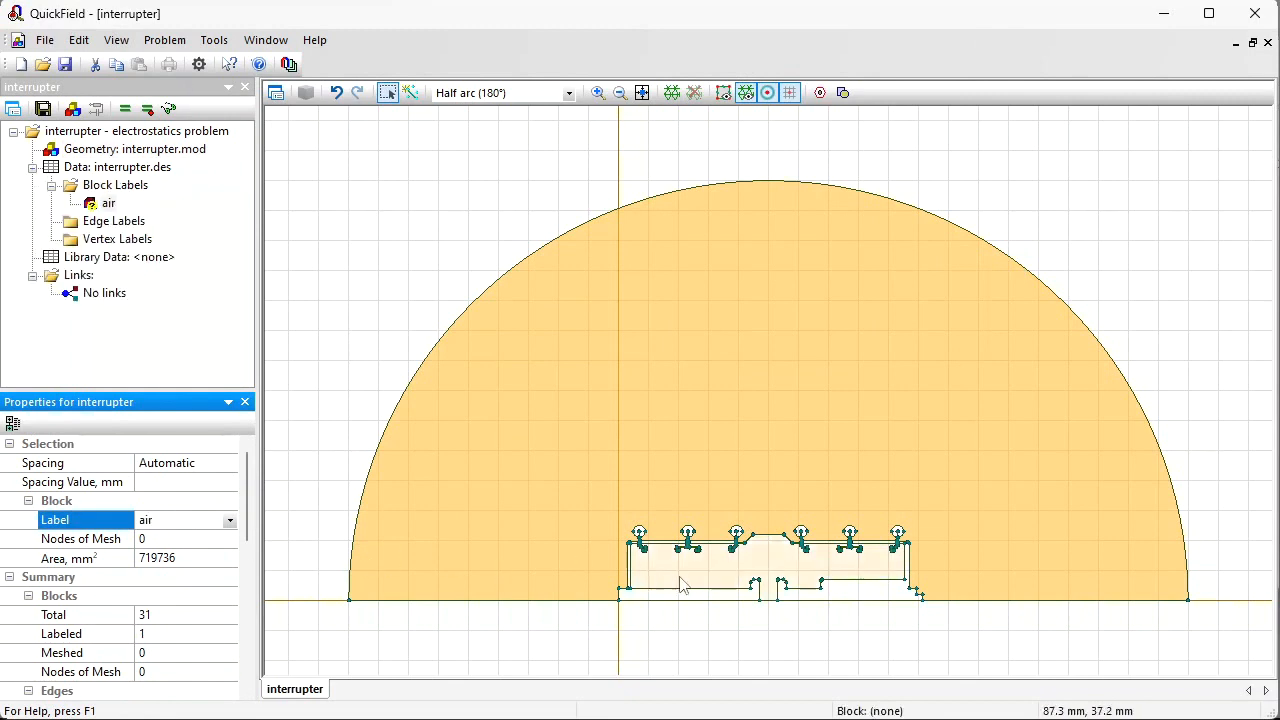
pyautogui.click(202, 521)
pyautogui.write('va')
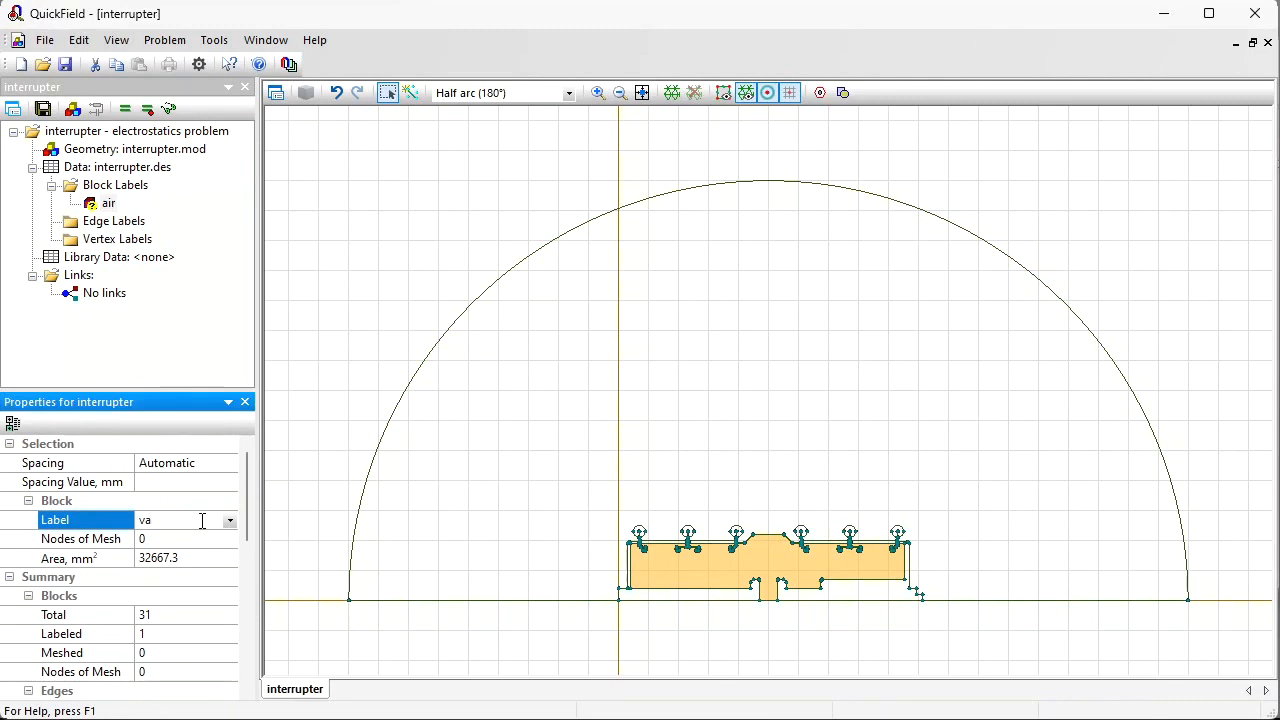
pyautogui.write('cuum')
pyautogui.press('Return')
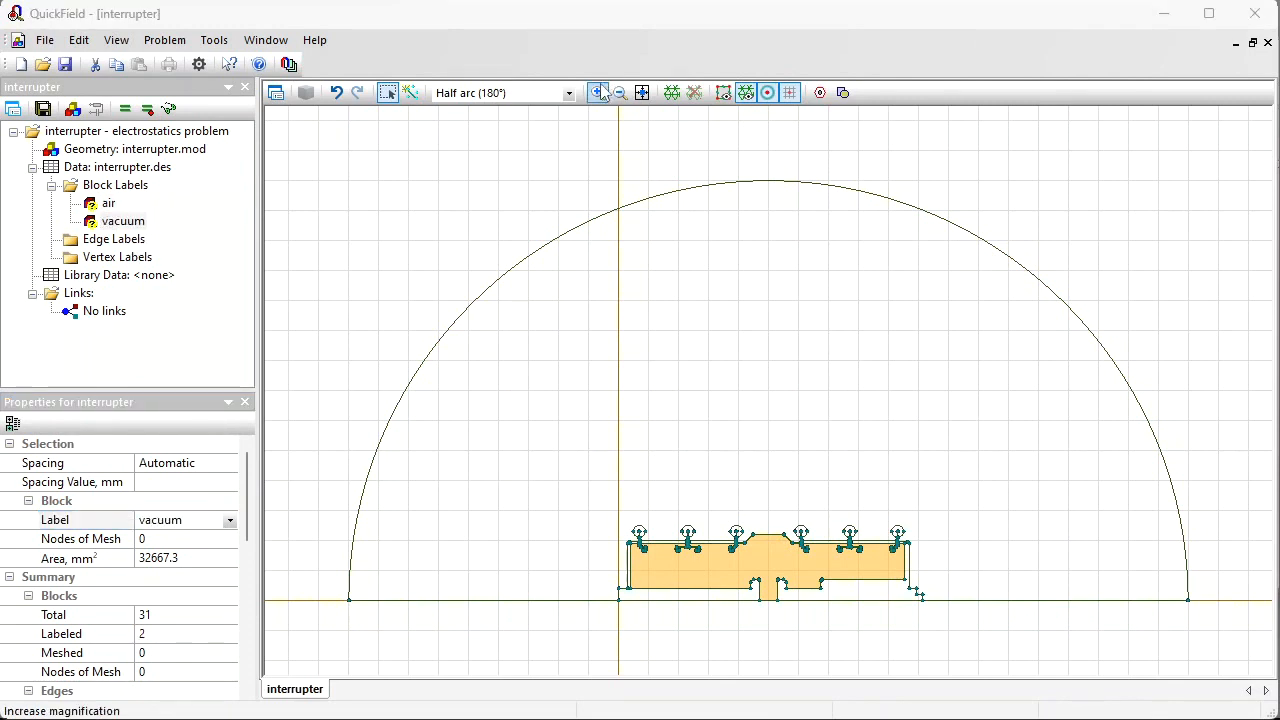
# Step: Label the four thin wall blocks between the shield rings as insulator
pyautogui.click(598, 92)
pyautogui.moveTo(614, 512); pyautogui.dragTo(948, 612)
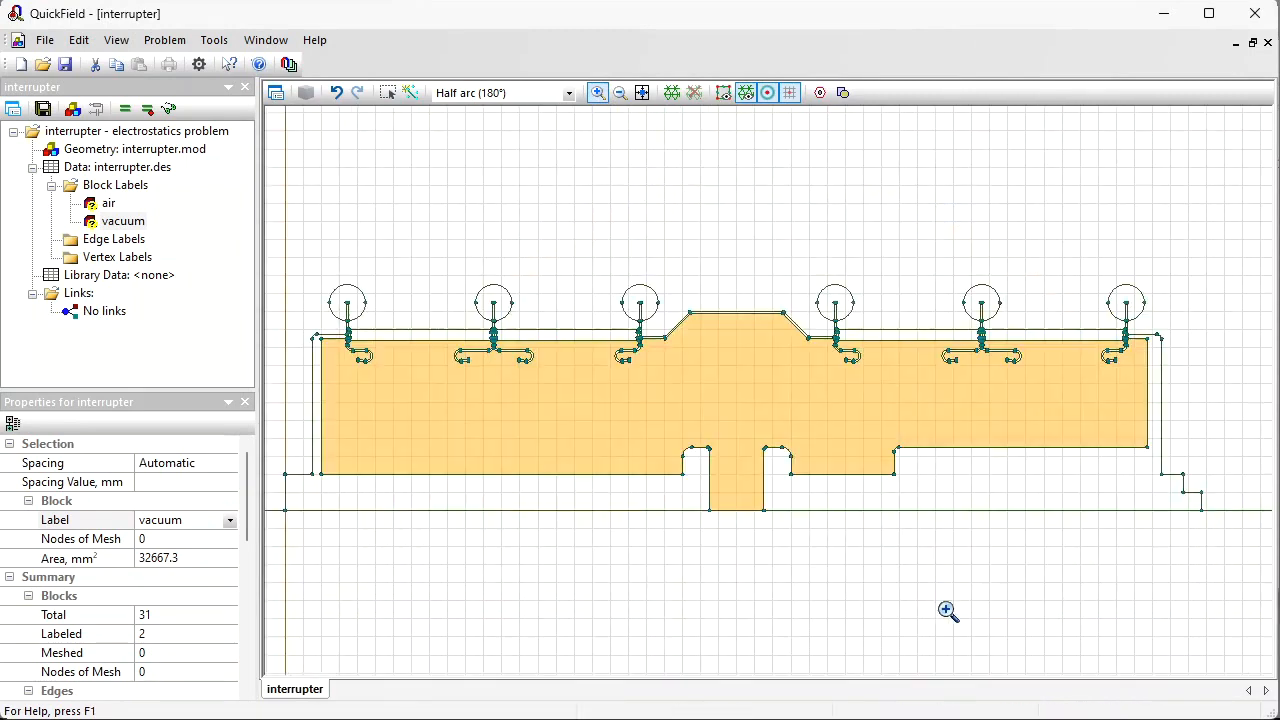
pyautogui.click(387, 93)
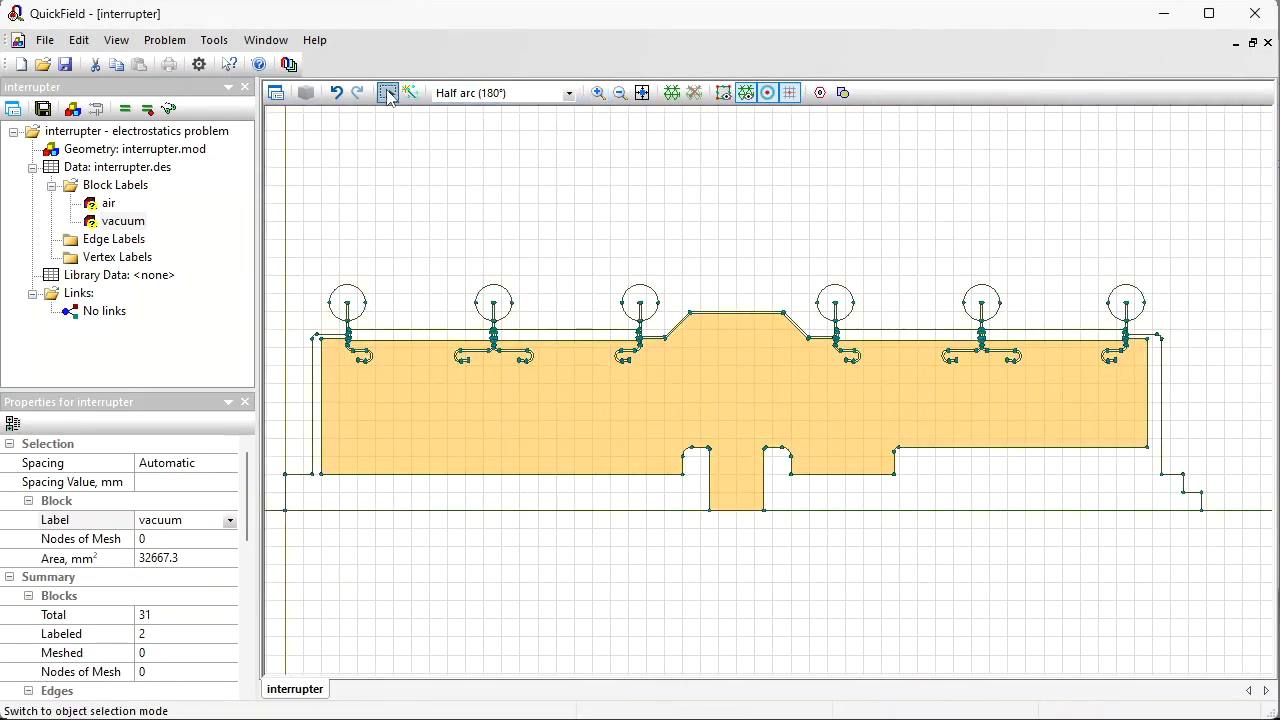
pyautogui.click(561, 340)
pyautogui.keyDown('ctrl'); pyautogui.click(448, 337); pyautogui.keyUp('ctrl')
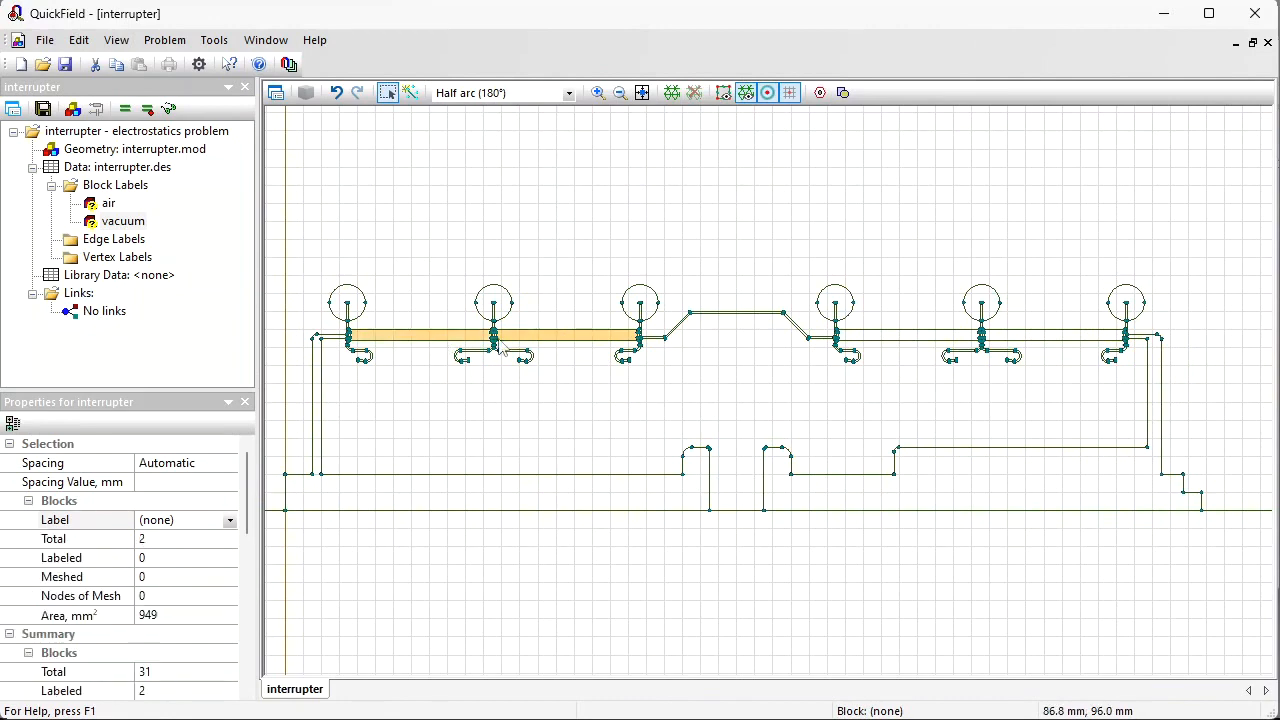
pyautogui.keyDown('ctrl'); pyautogui.click(915, 340); pyautogui.keyUp('ctrl')
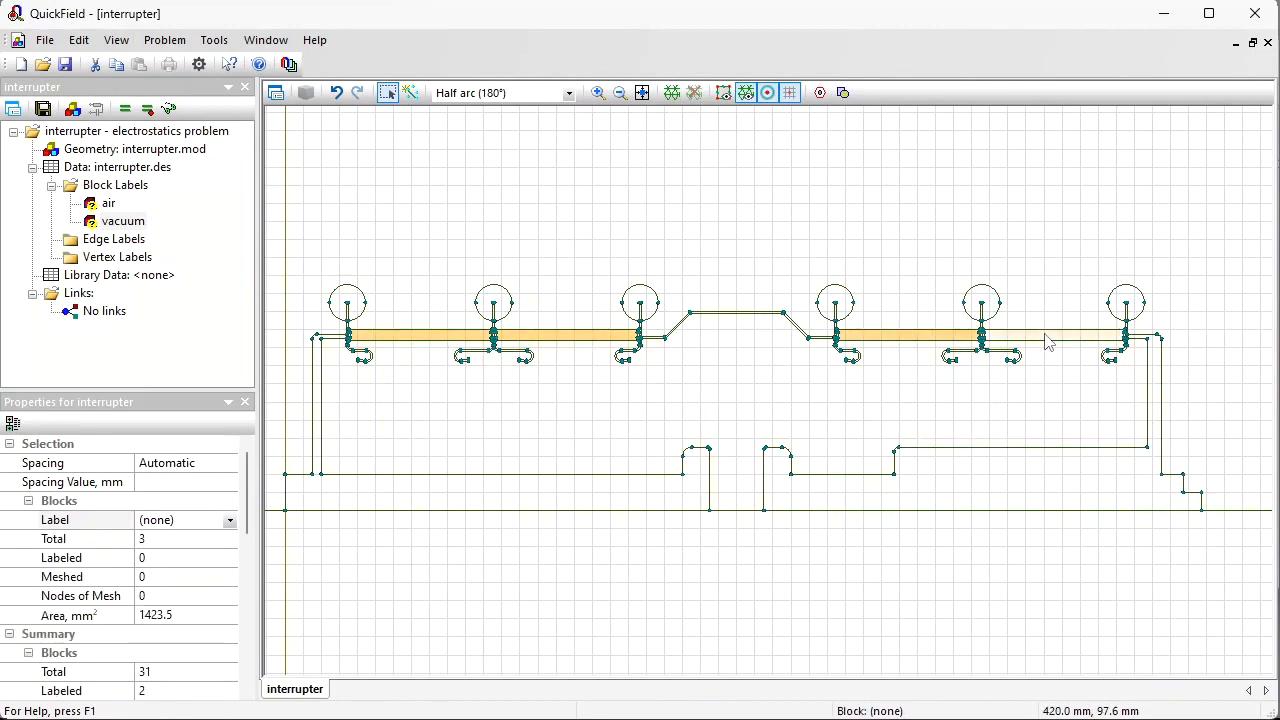
pyautogui.keyDown('ctrl'); pyautogui.click(1045, 340); pyautogui.keyUp('ctrl')
pyautogui.click(184, 519)
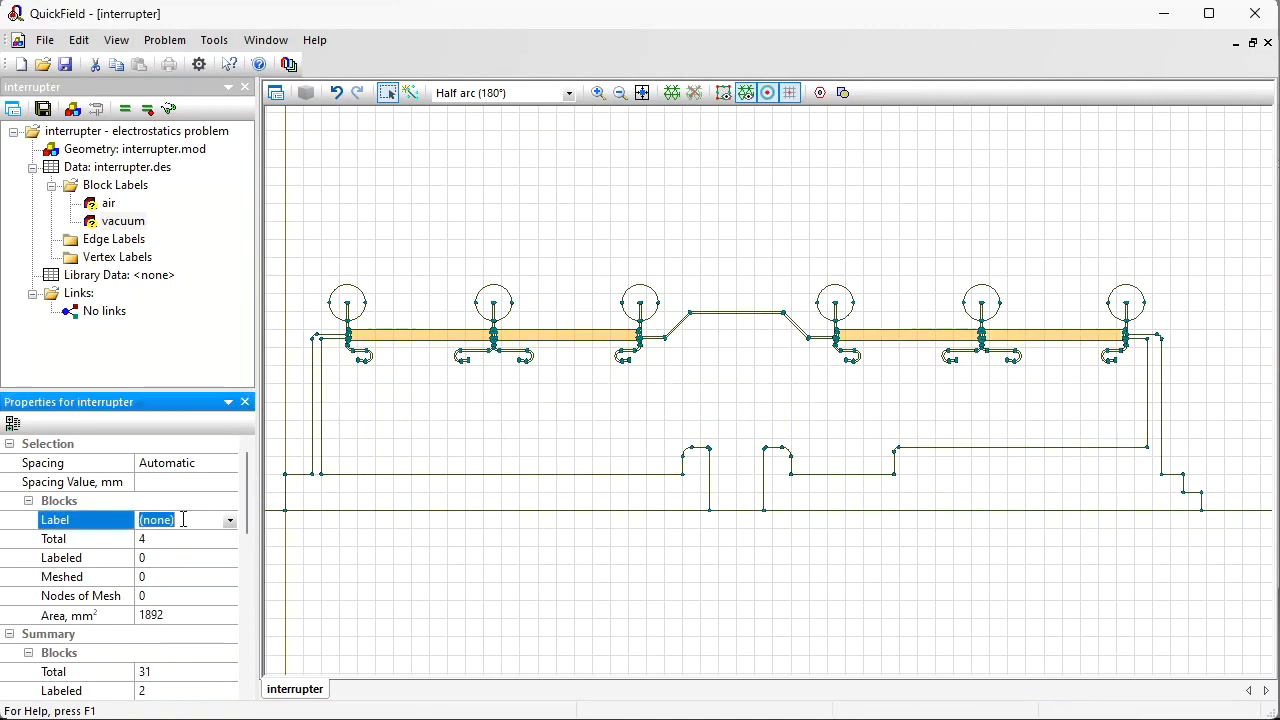
pyautogui.write('insulator')
pyautogui.press('Return')
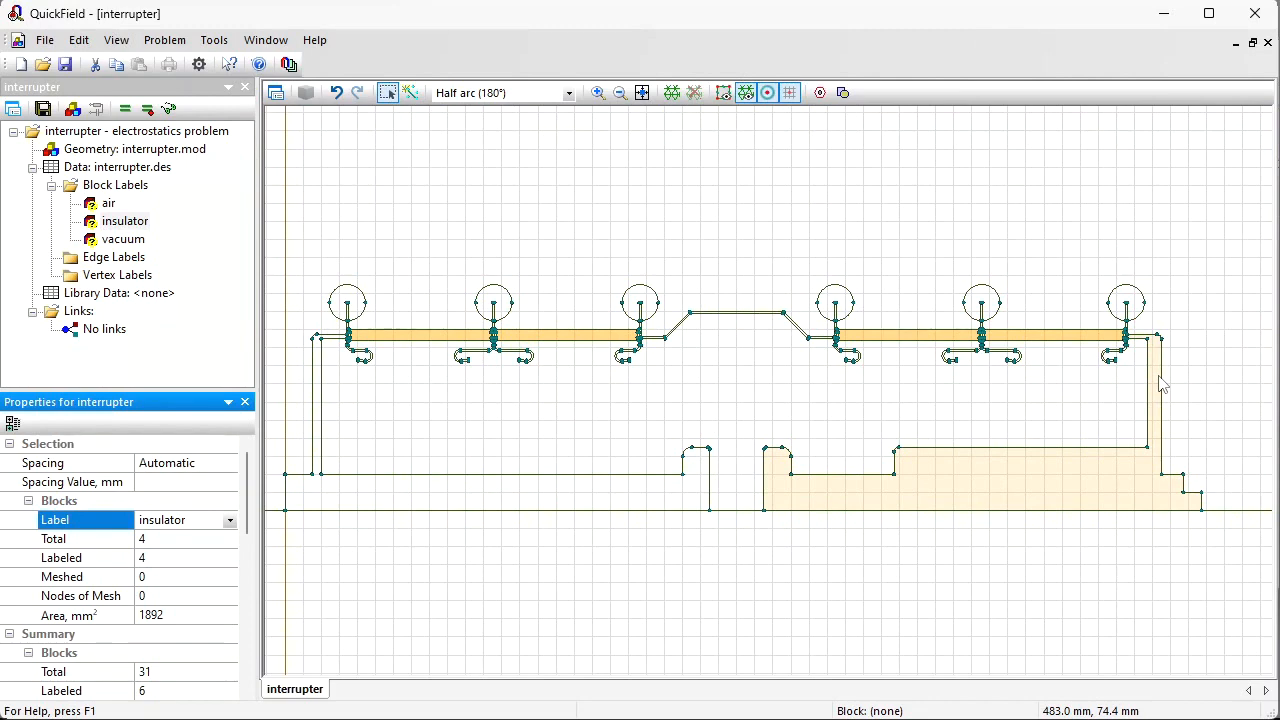
# Step: Label the edges of the electrode at the origin end, including its end shield and ring, as GND
pyautogui.click(1063, 494)
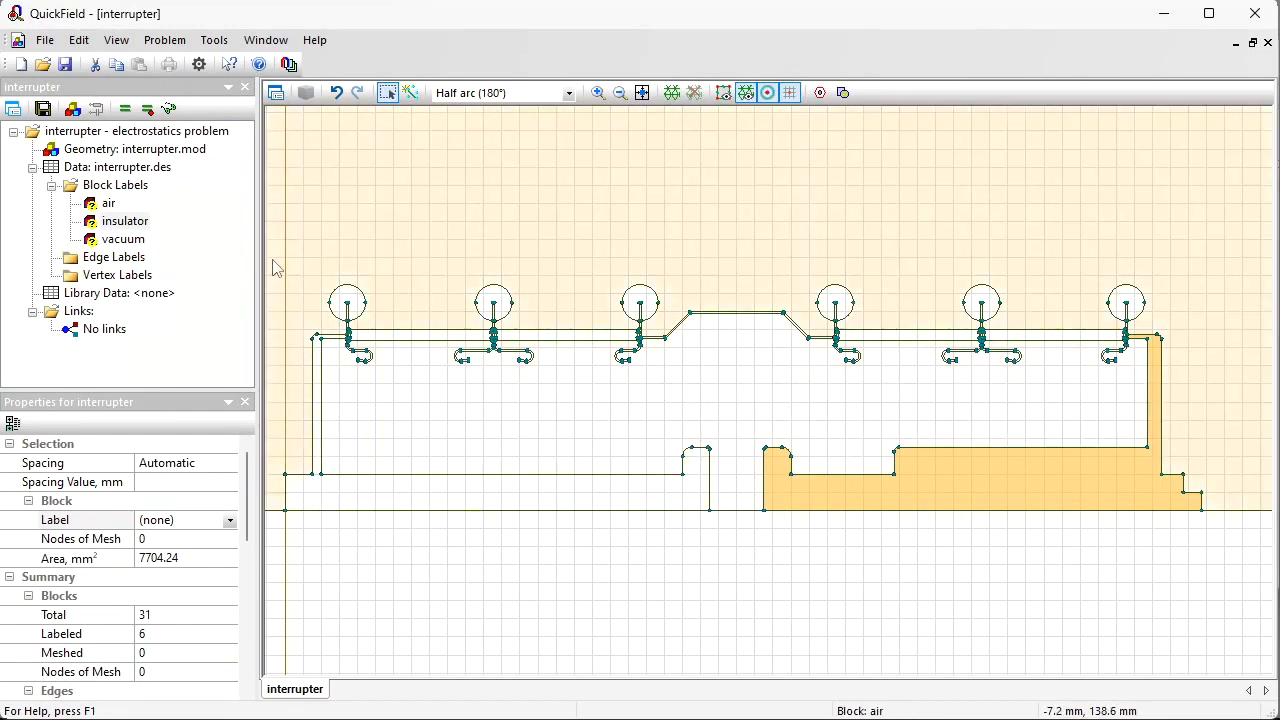
pyautogui.moveTo(277, 263); pyautogui.dragTo(423, 557)
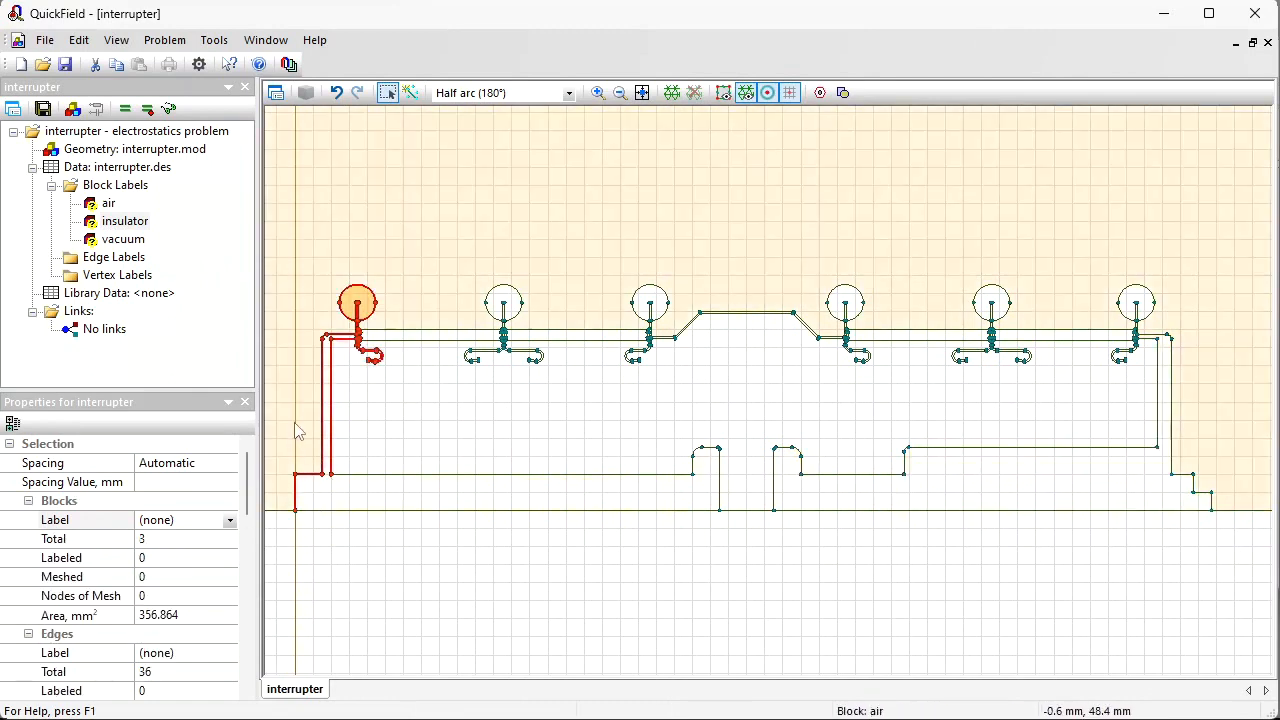
pyautogui.moveTo(284, 409); pyautogui.dragTo(766, 571)
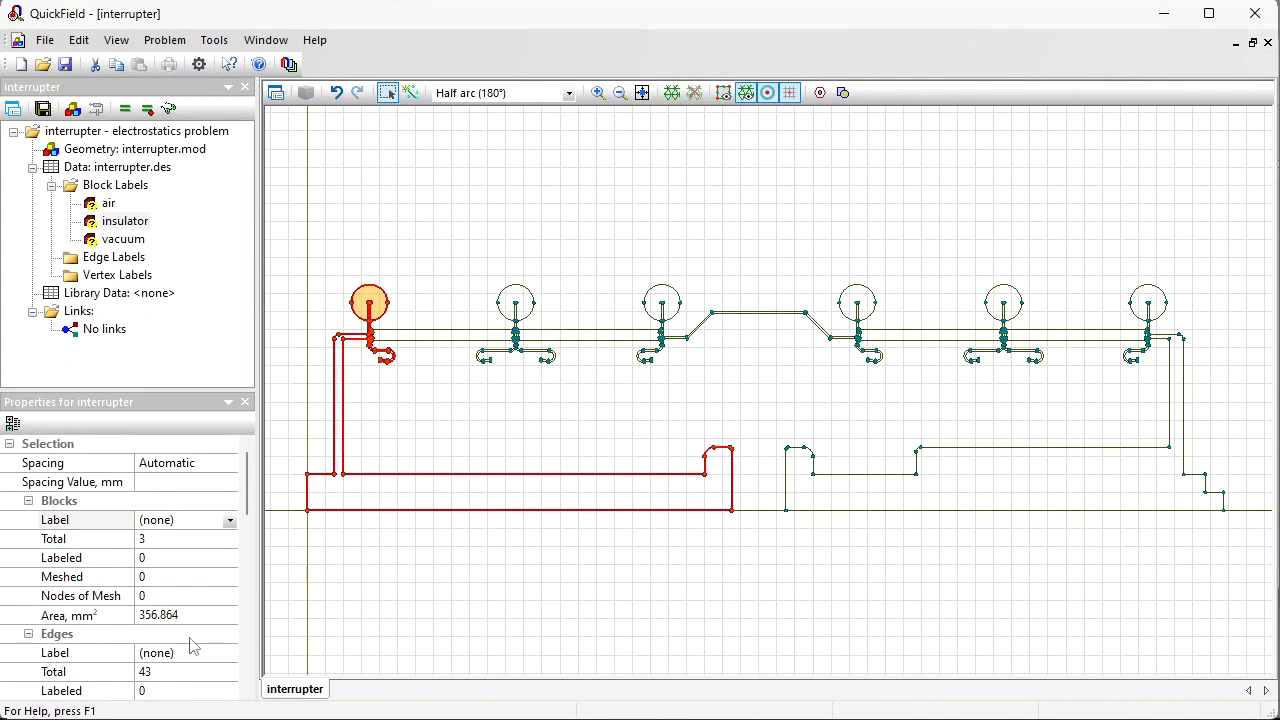
pyautogui.moveTo(250, 510); pyautogui.dragTo(253, 530)
pyautogui.click(186, 580)
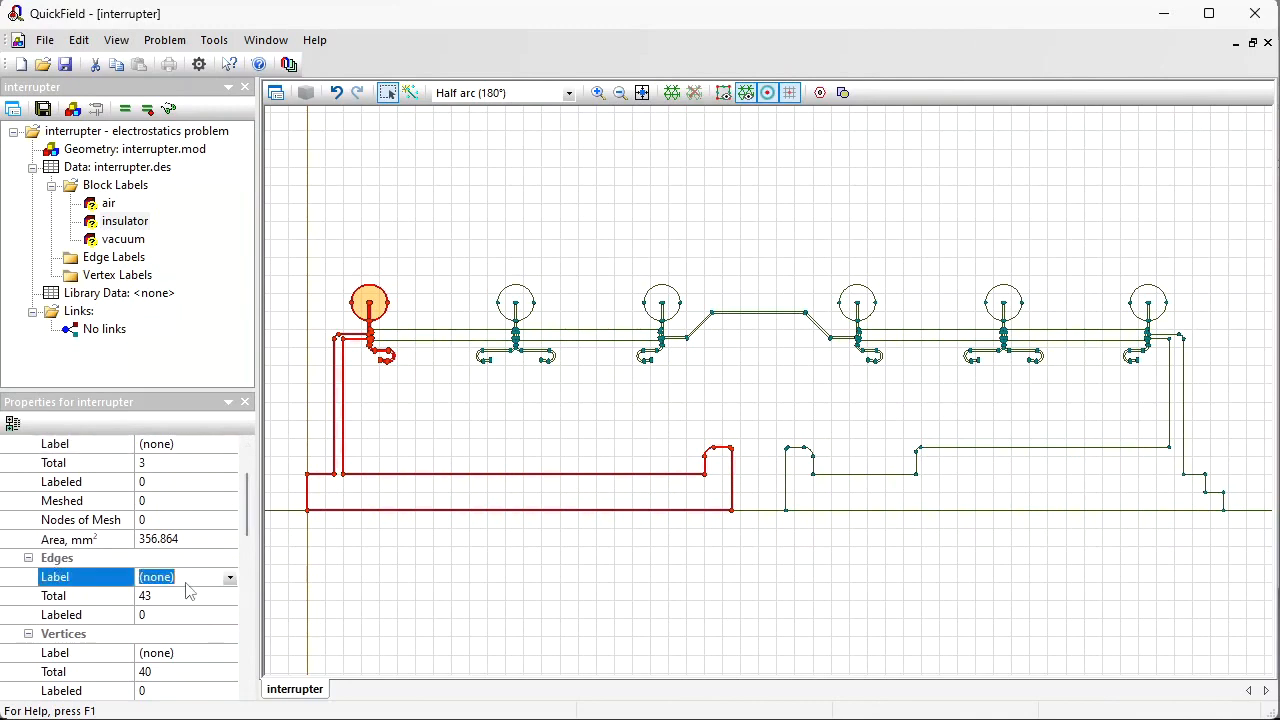
pyautogui.write('GND')
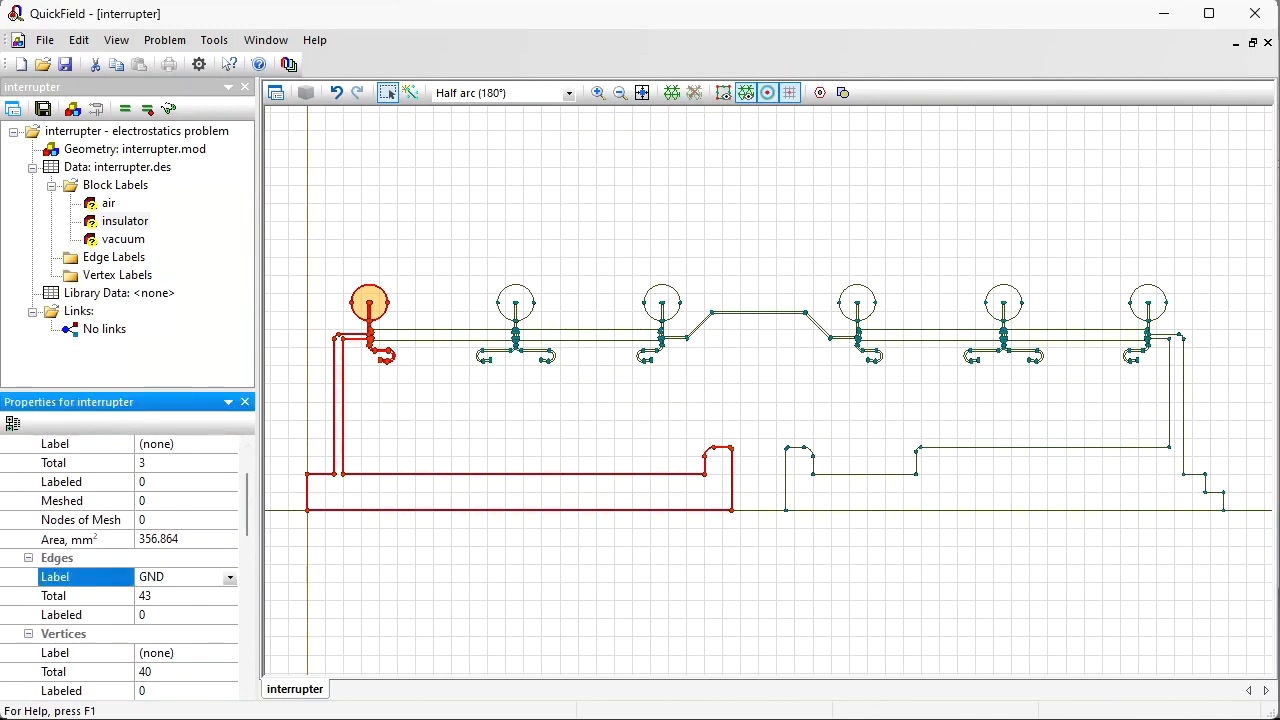
pyautogui.press('Return')
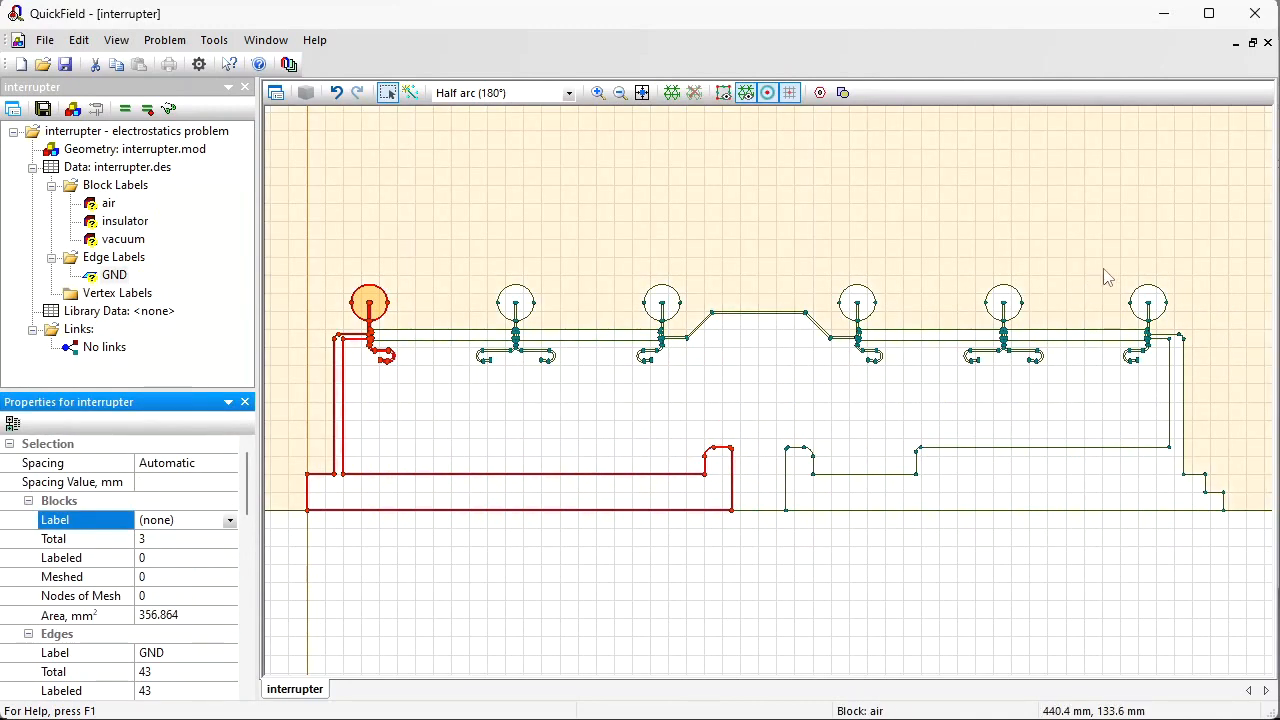
# Step: Label the edges of the electrode at the end away from the origin, including its end shield and ring, as HV
pyautogui.moveTo(1105, 278); pyautogui.dragTo(1243, 551)
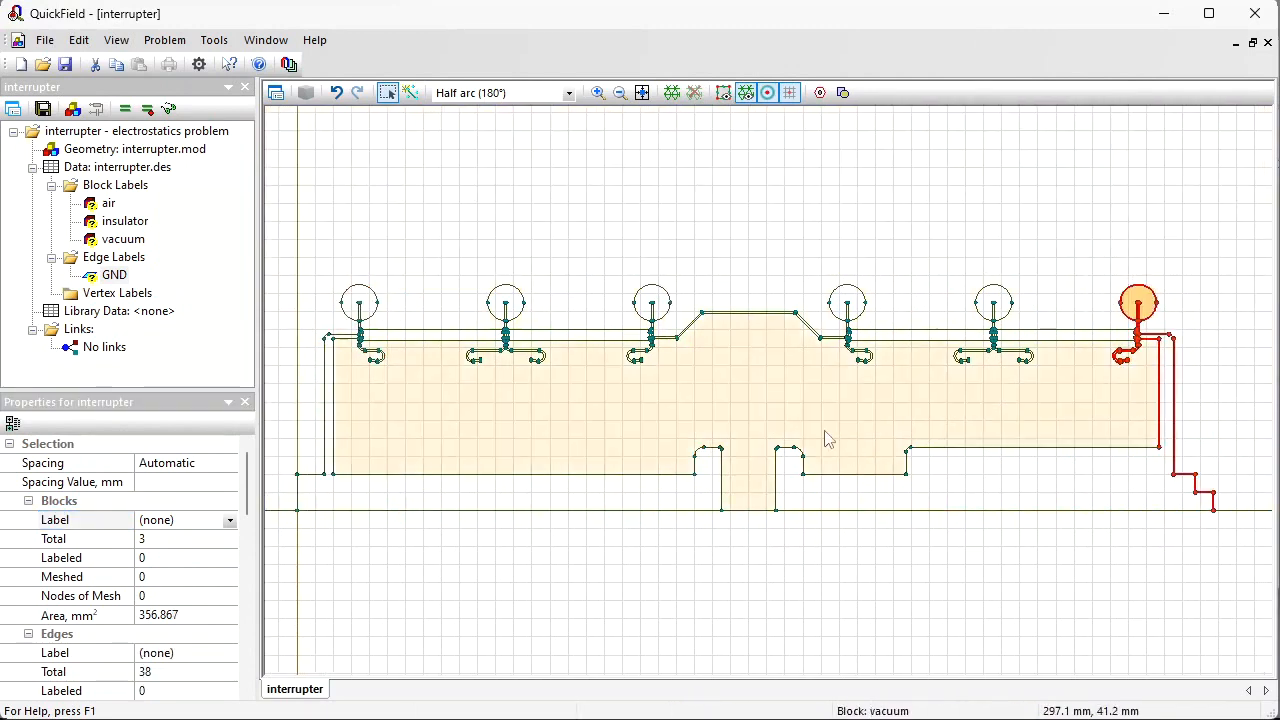
pyautogui.moveTo(760, 405); pyautogui.dragTo(1273, 558)
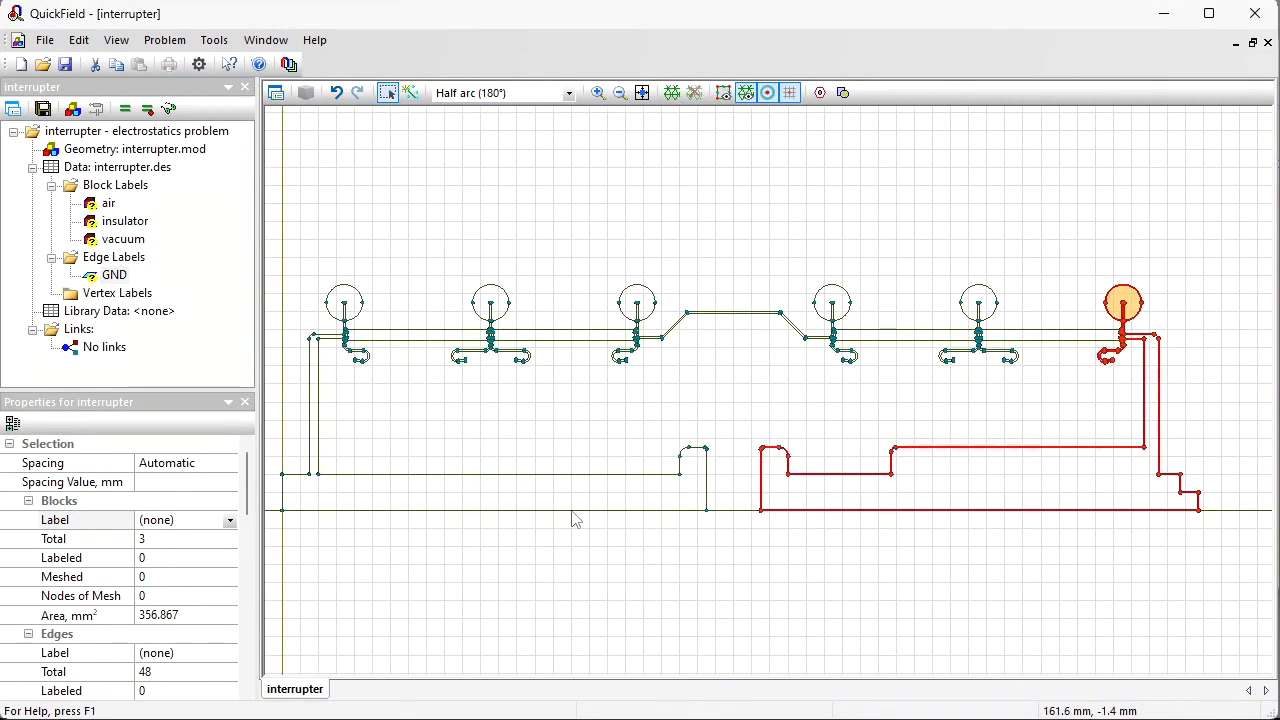
pyautogui.click(181, 656)
pyautogui.write('HV')
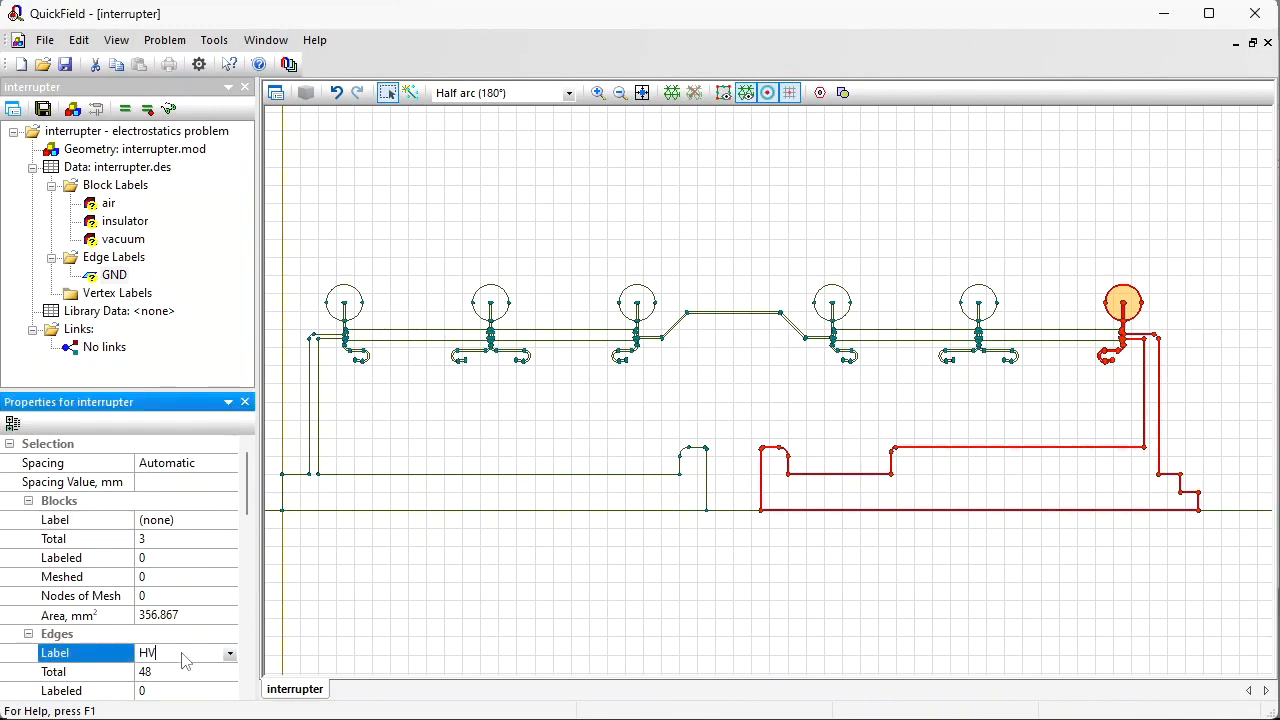
pyautogui.press('Return')
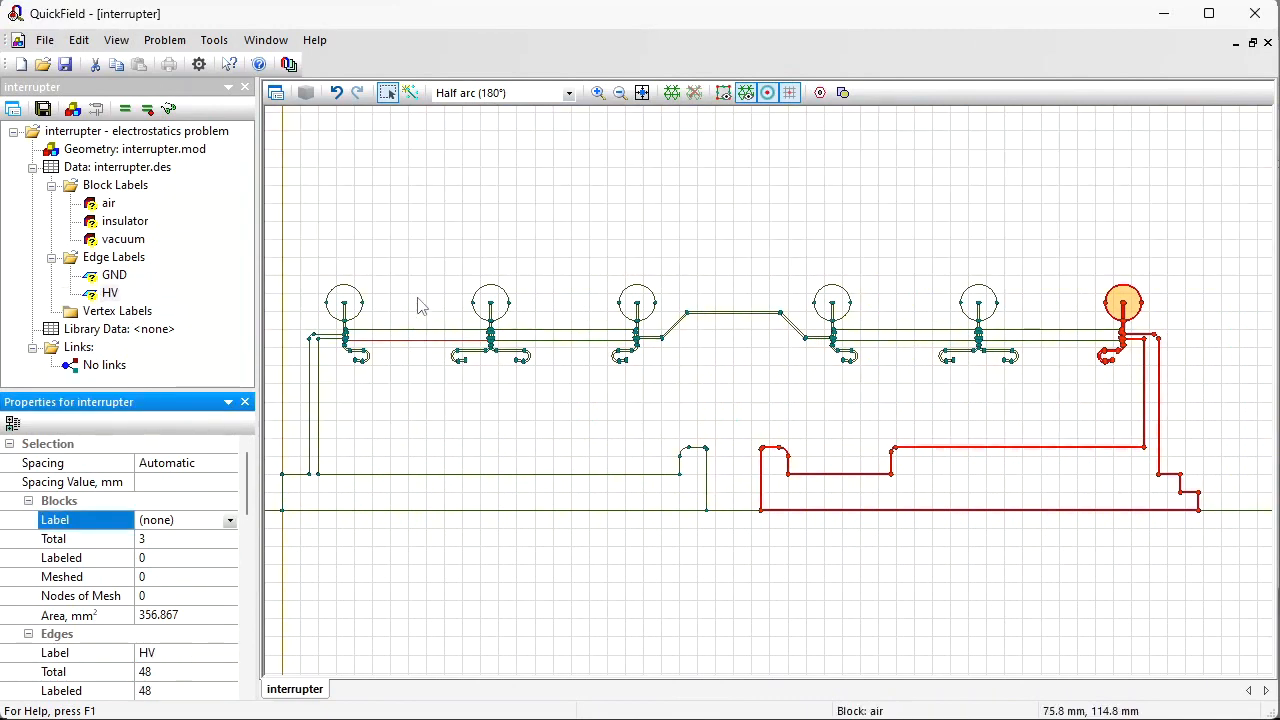
# Step: Label the edges of the intermediate shield and ring nearest the GND end as floating 1
pyautogui.moveTo(425, 278); pyautogui.dragTo(545, 383)
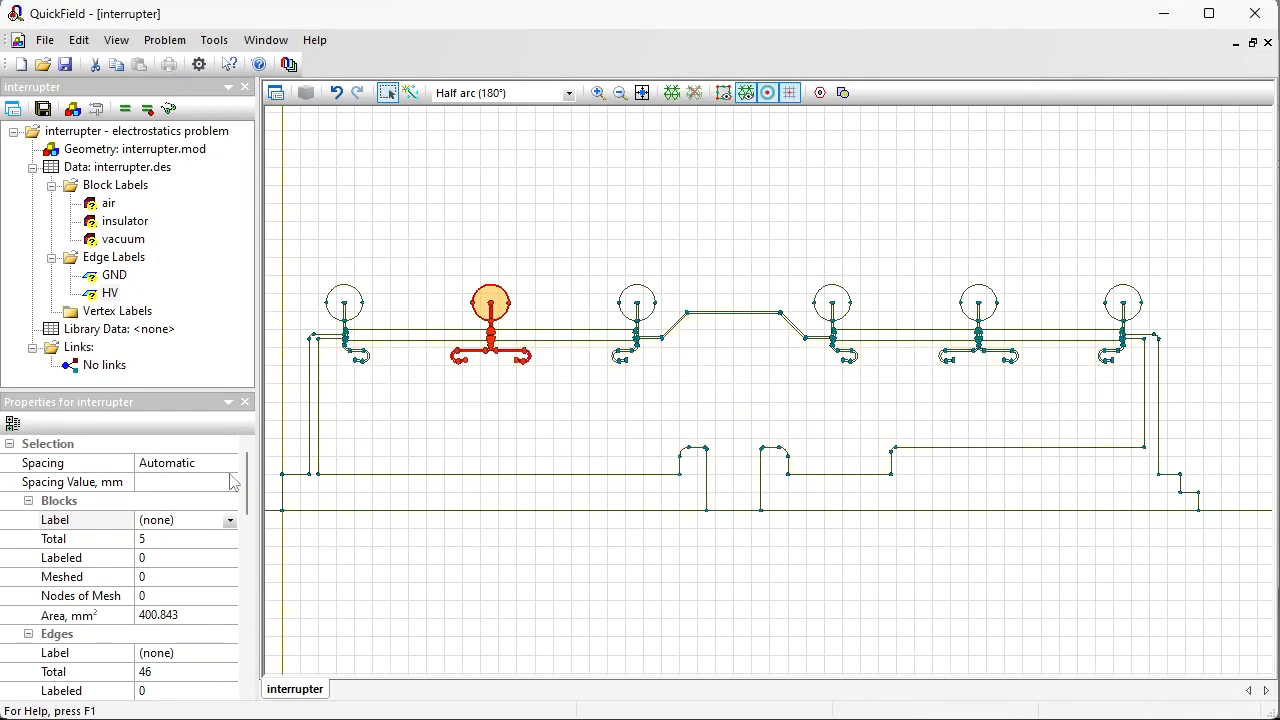
pyautogui.click(201, 653)
pyautogui.write('floa')
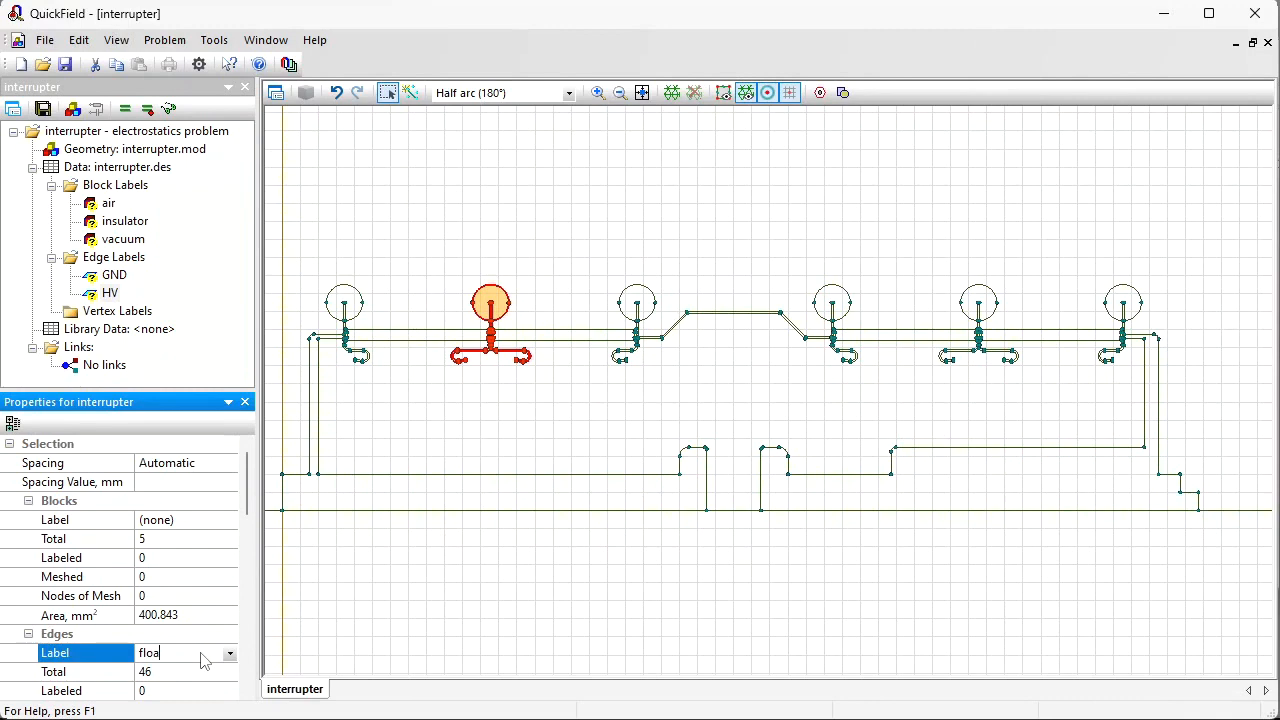
pyautogui.write('ting 1')
pyautogui.press('Return')
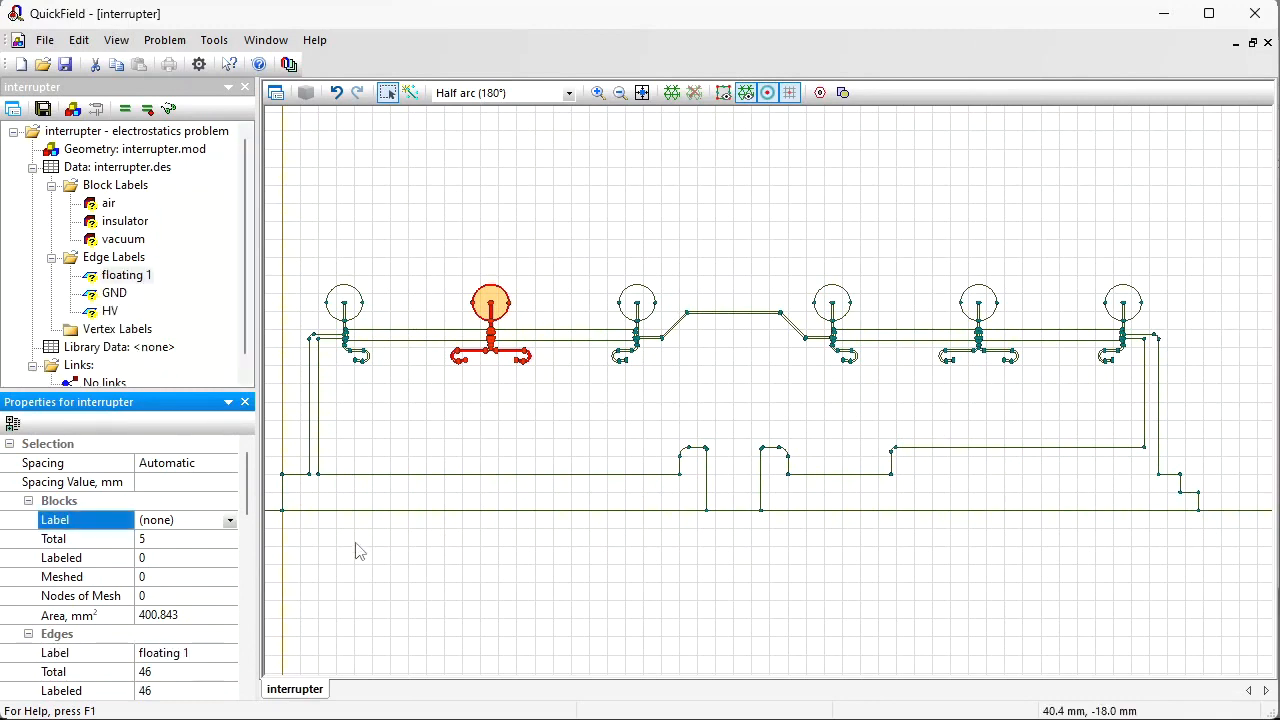
# Step: Label the edges of the central shield, together with its two rings, as floating 2
pyautogui.moveTo(570, 262); pyautogui.dragTo(900, 409)
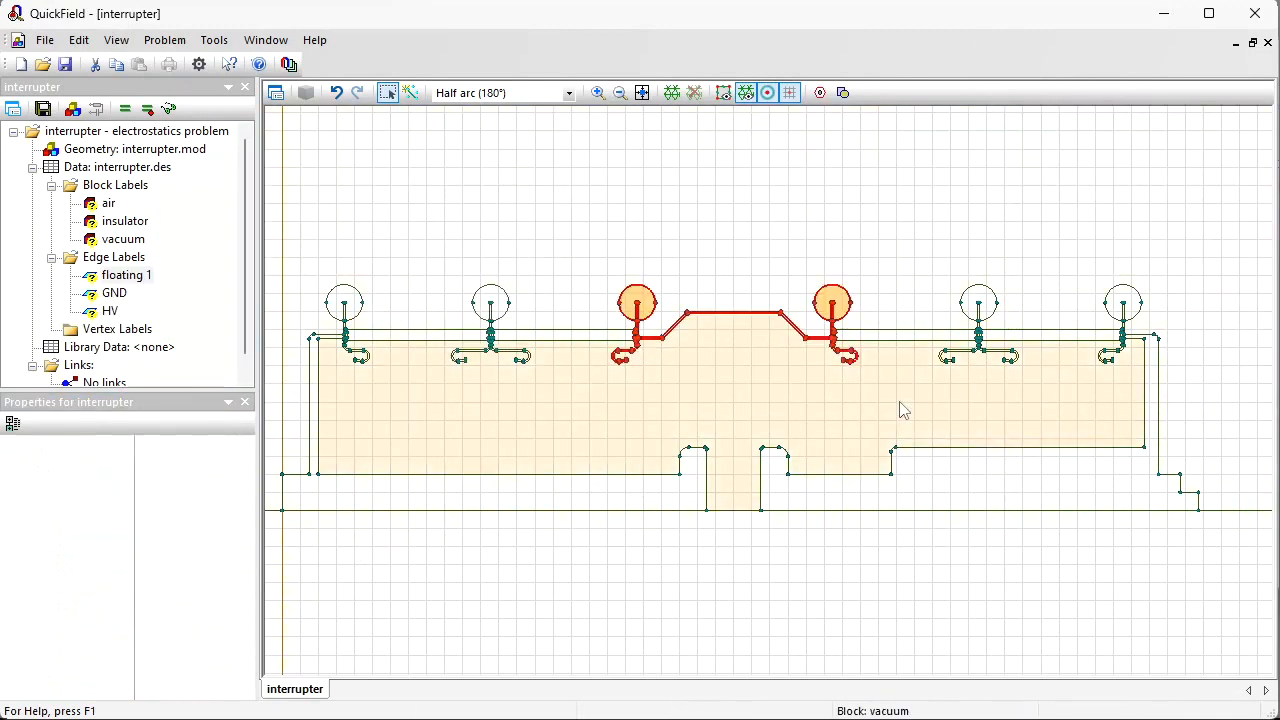
pyautogui.click(205, 653)
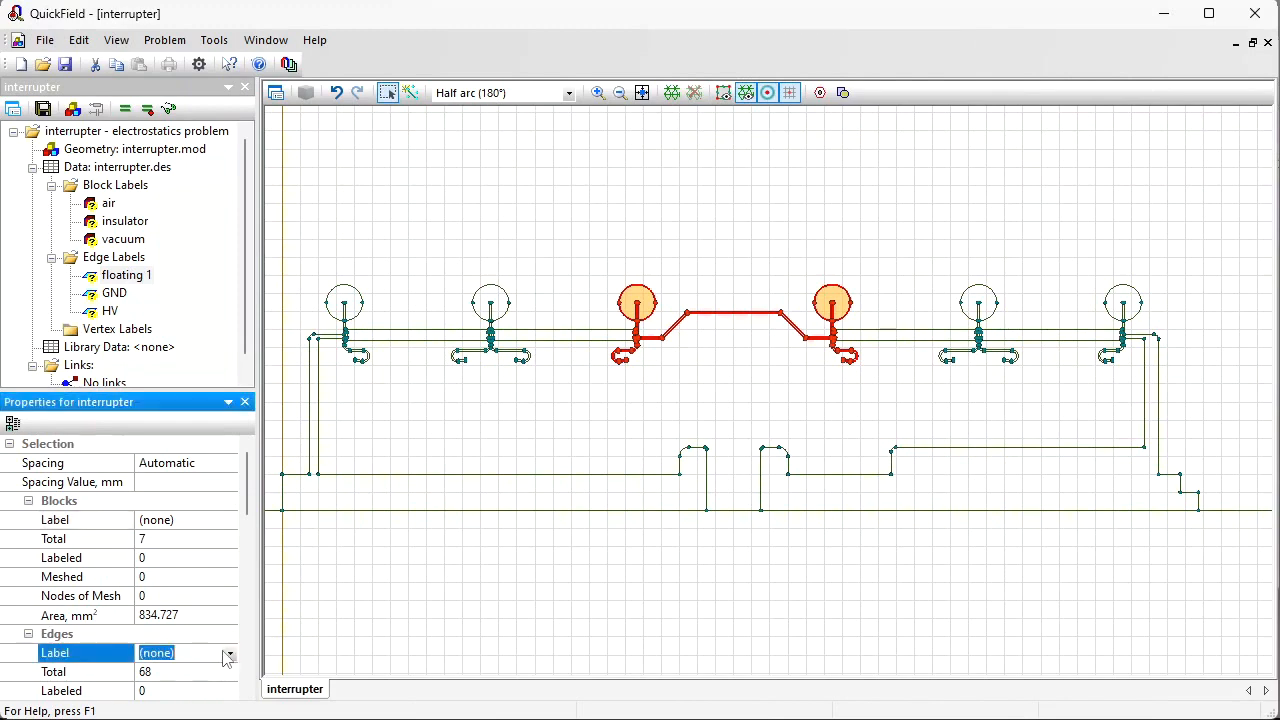
pyautogui.click(230, 654)
pyautogui.click(178, 711)
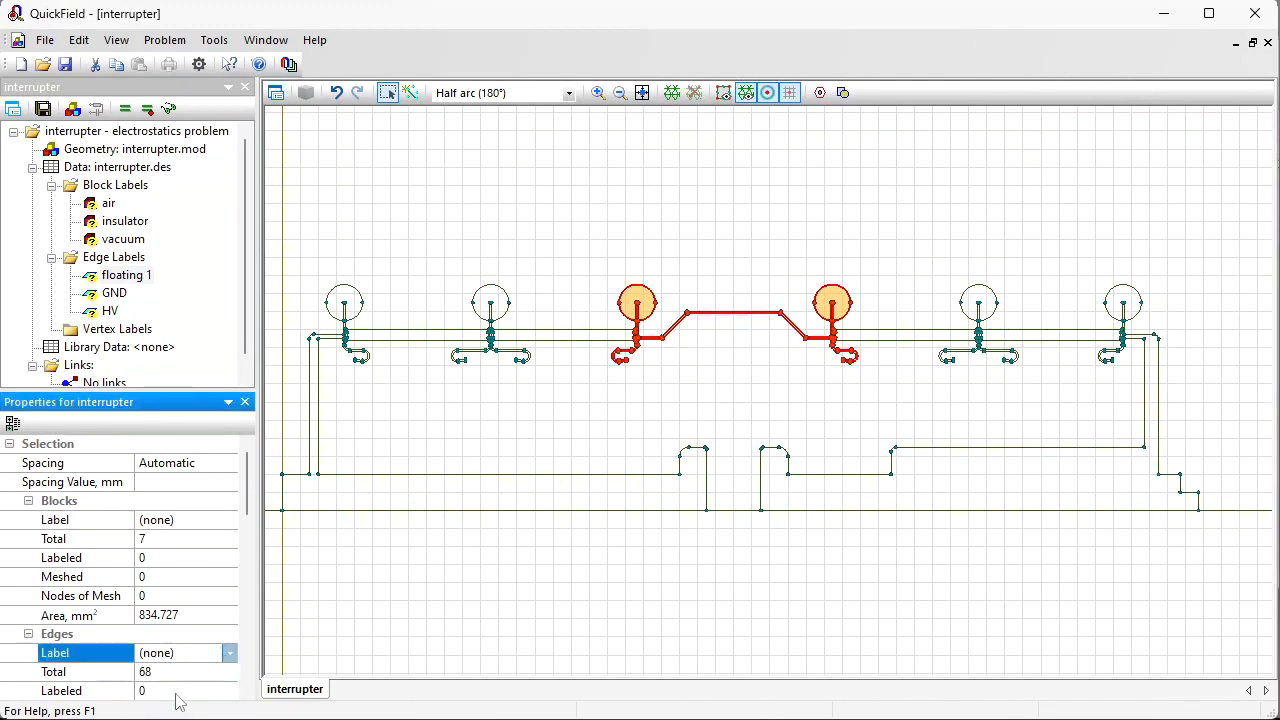
pyautogui.click(205, 652)
pyautogui.click(205, 652)
pyautogui.press('BackSpace')
pyautogui.write('2')
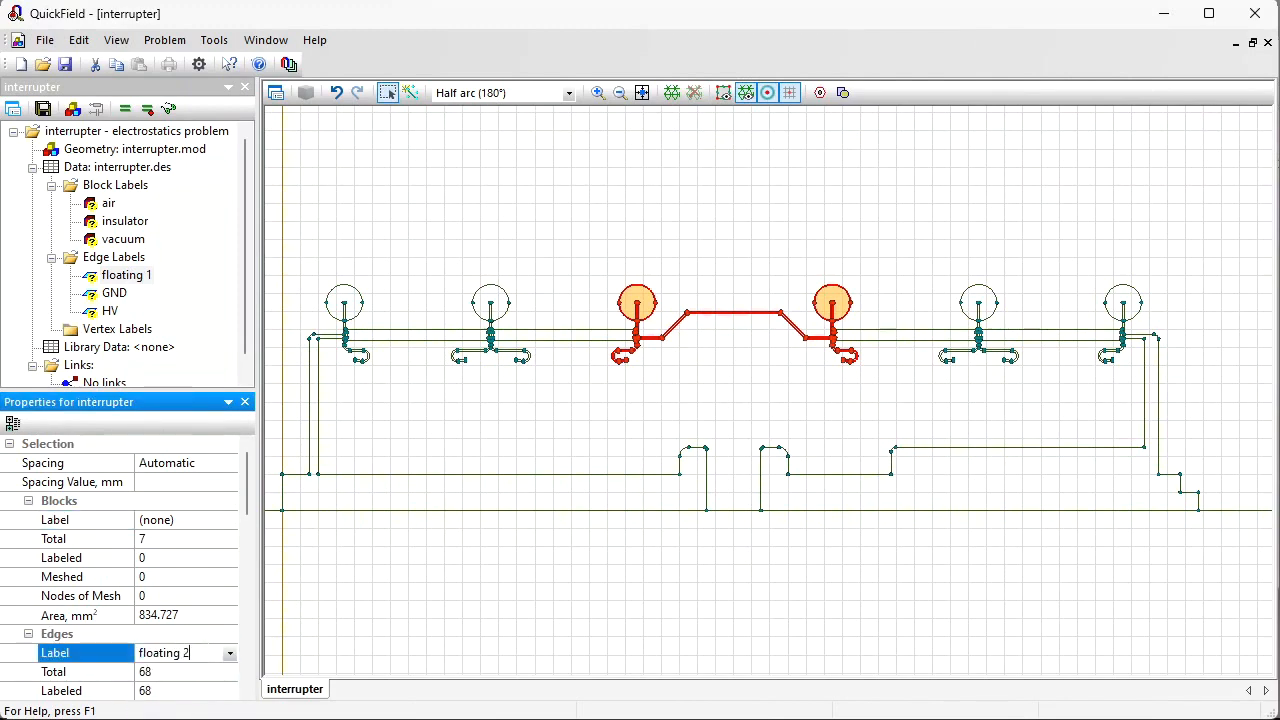
pyautogui.press('Return')
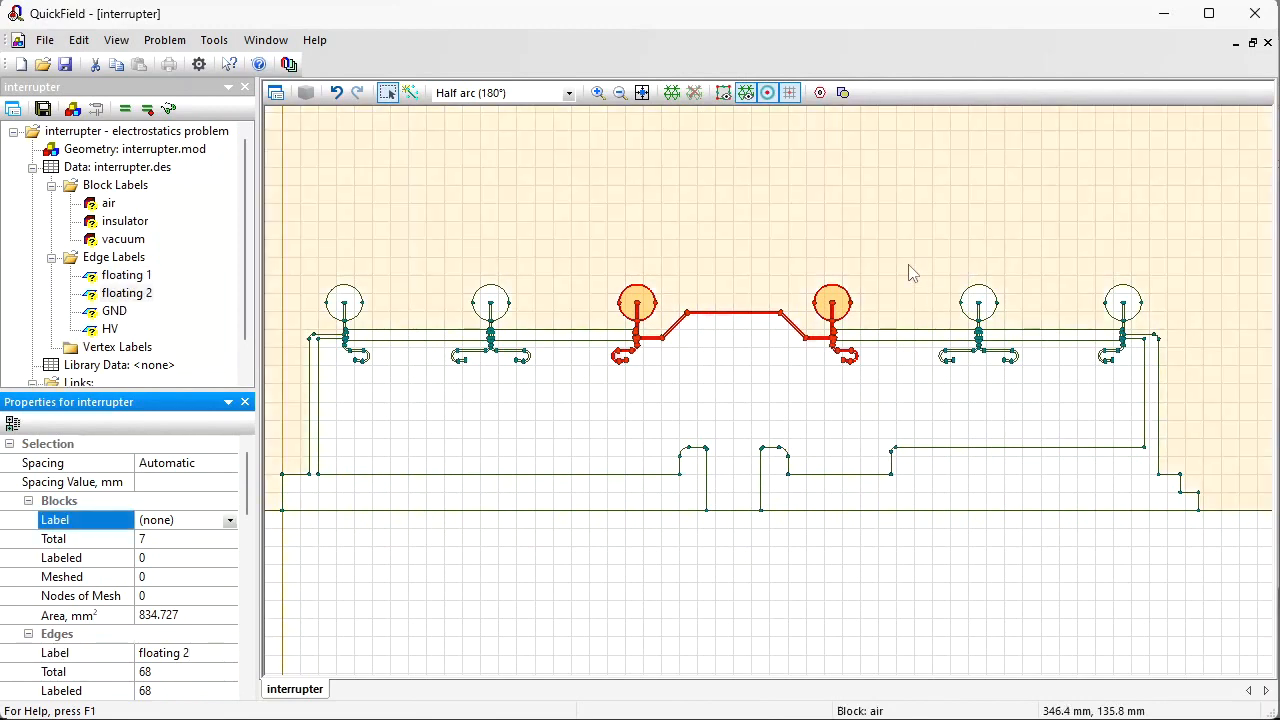
# Step: Label the edges of the intermediate shield and ring nearest the HV end as floating 3
pyautogui.moveTo(908, 263); pyautogui.dragTo(1023, 371)
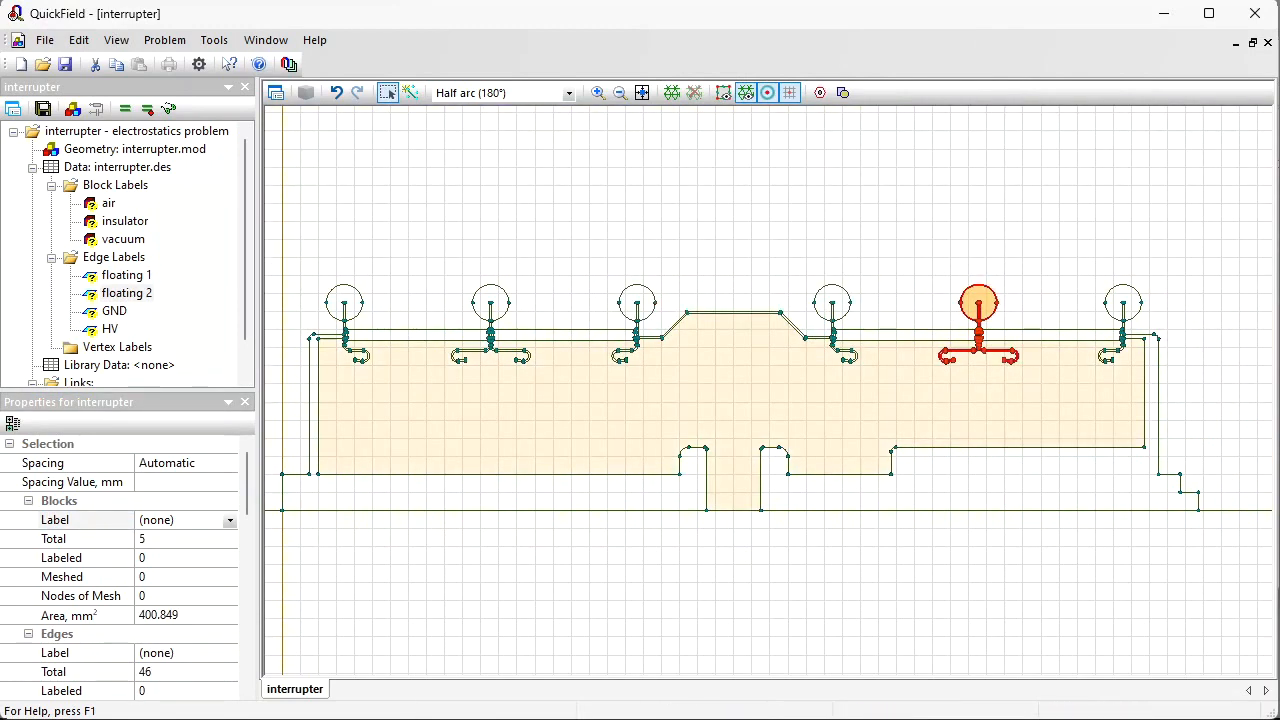
pyautogui.click(211, 653)
pyautogui.write('floating 3')
pyautogui.press('Return')
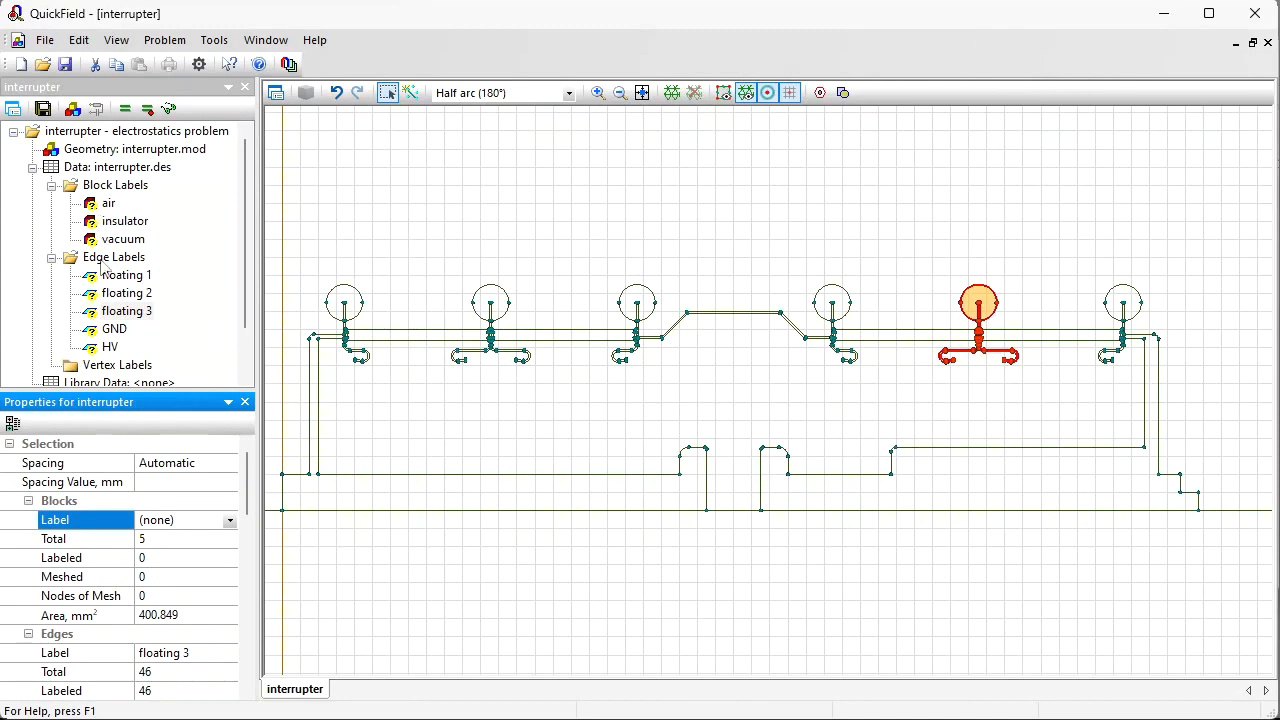
# Step: Set the relative electric permittivity of both the air and vacuum block labels to 1
pyautogui.click(106, 204)
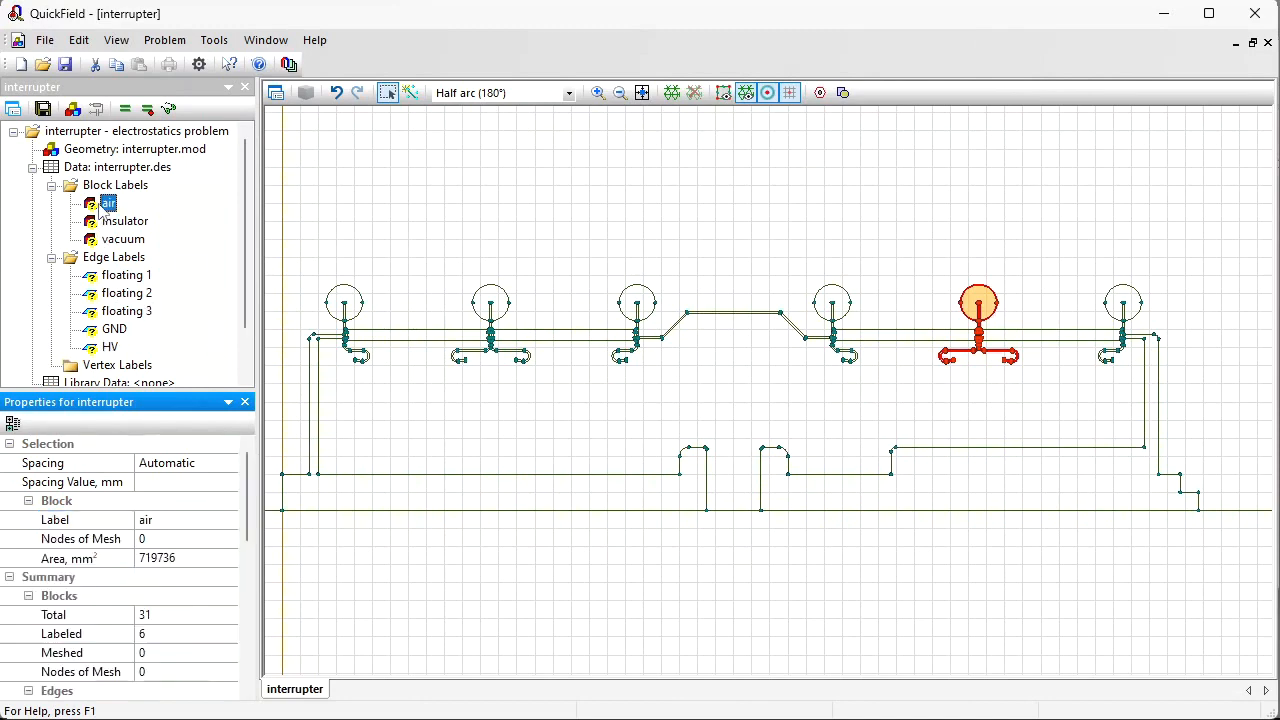
pyautogui.doubleClick(106, 204)
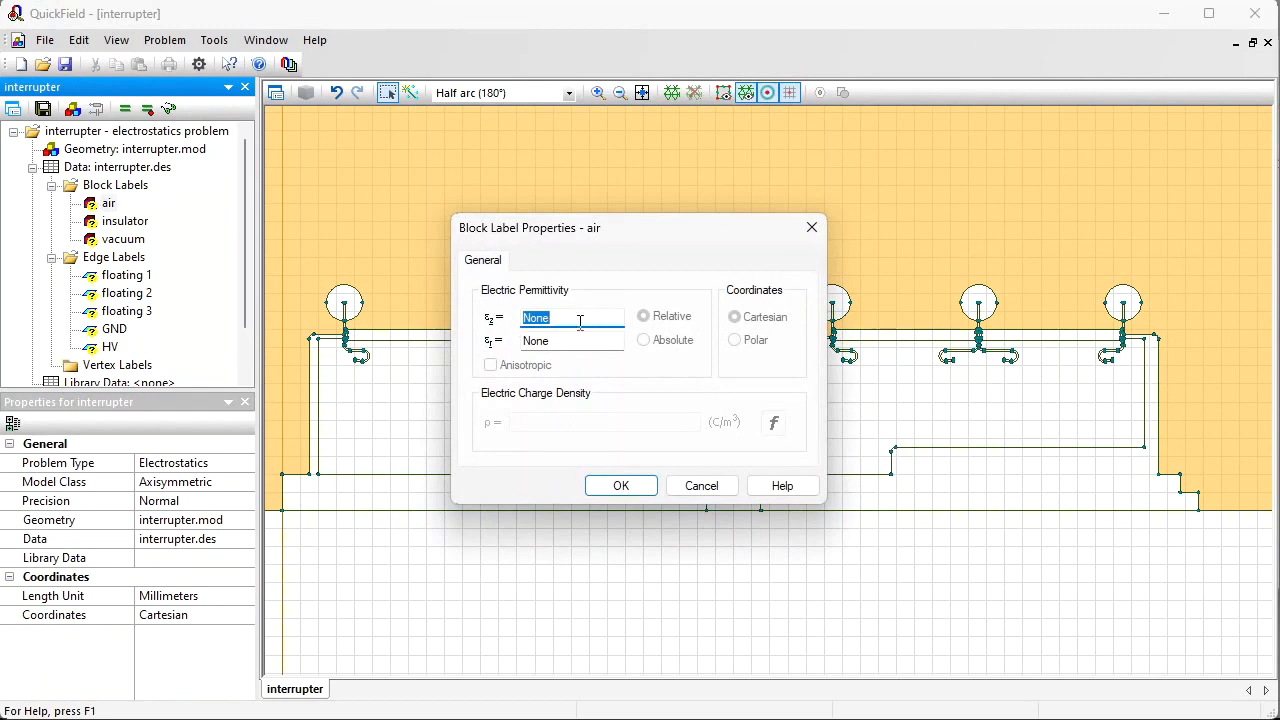
pyautogui.write('1')
pyautogui.press('Return')
pyautogui.press('Down')
pyautogui.press('Down')
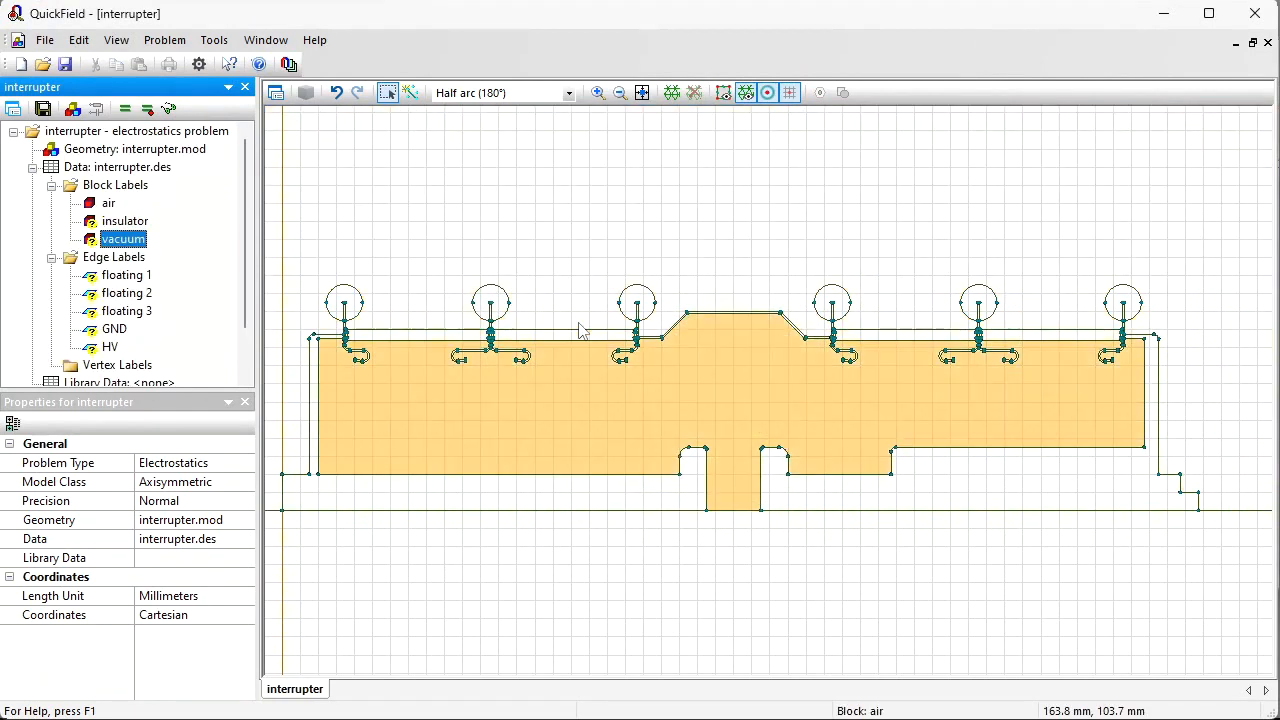
pyautogui.press('Return')
pyautogui.write('1')
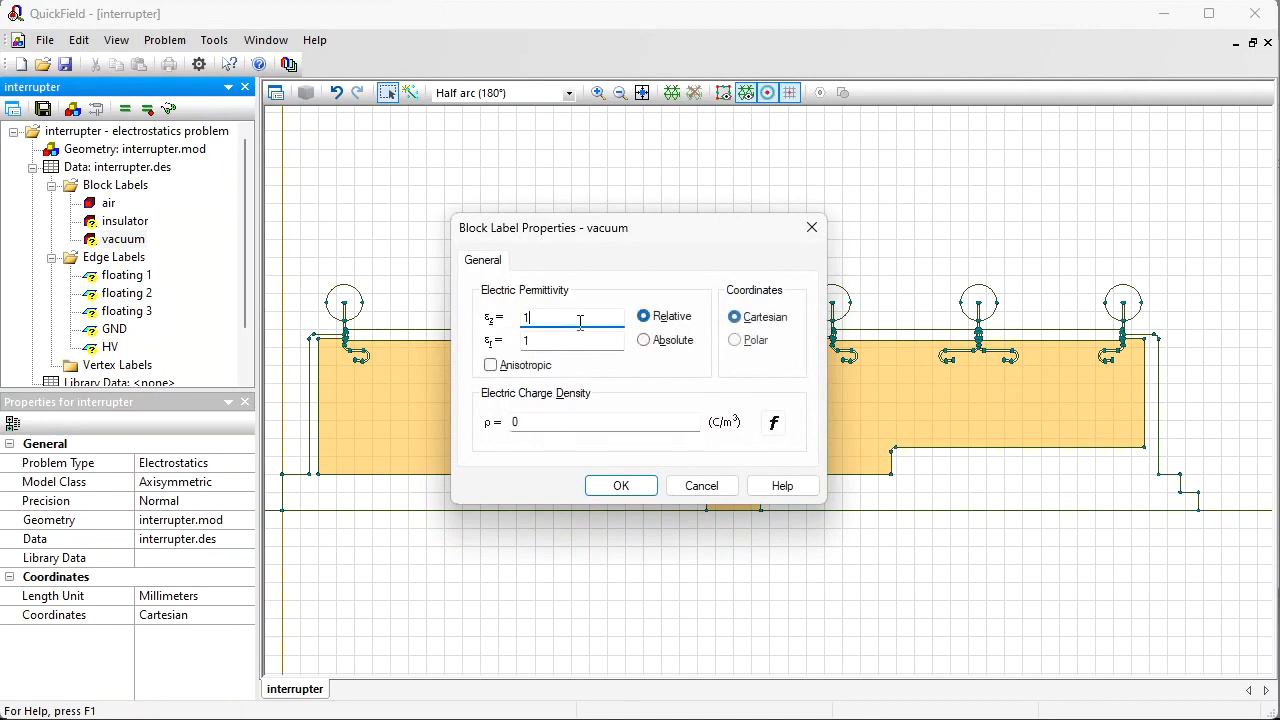
pyautogui.press('Return')
# Step: Set the relative electric permittivity of the insulator block label to 5
pyautogui.press('Up')
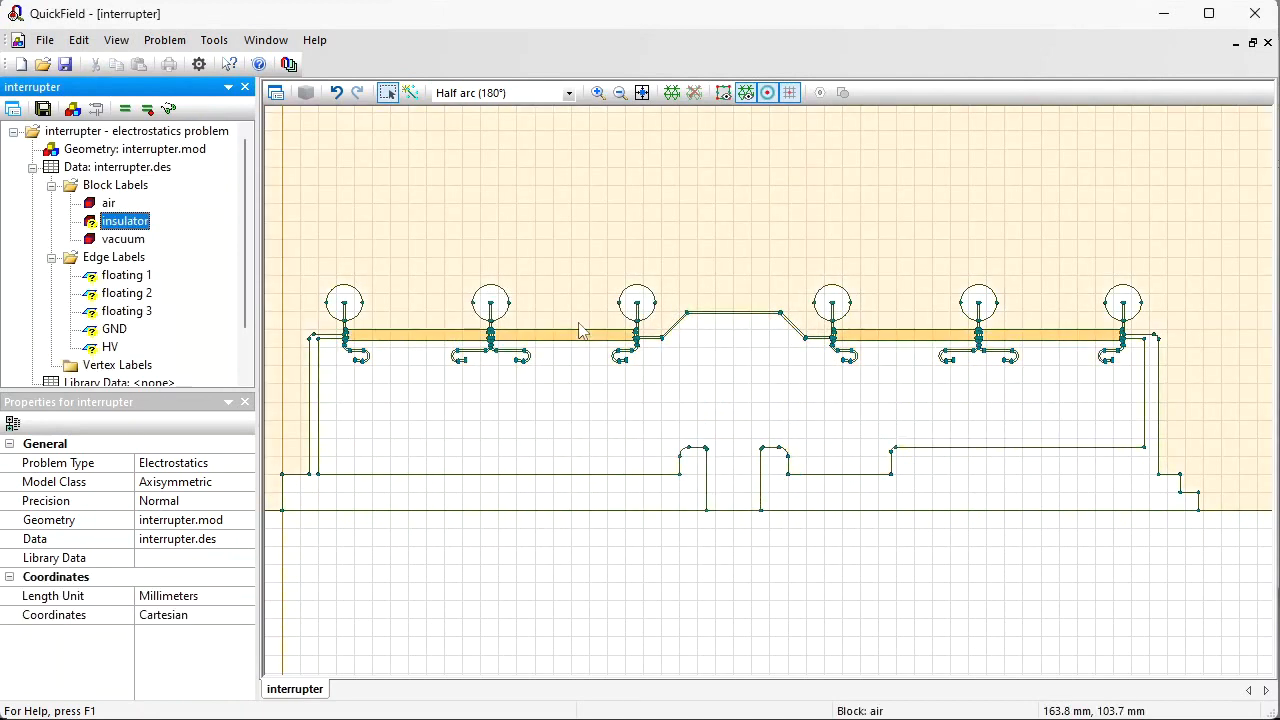
pyautogui.press('Return')
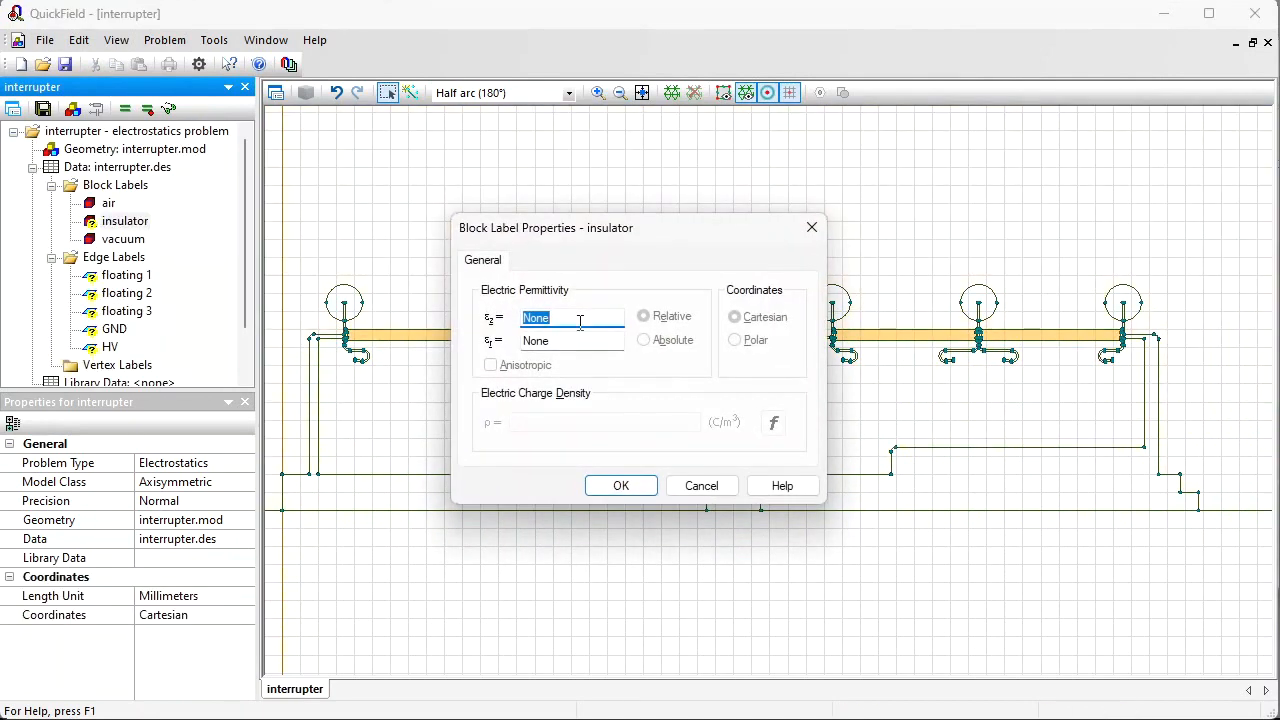
pyautogui.write('5')
pyautogui.press('Return')
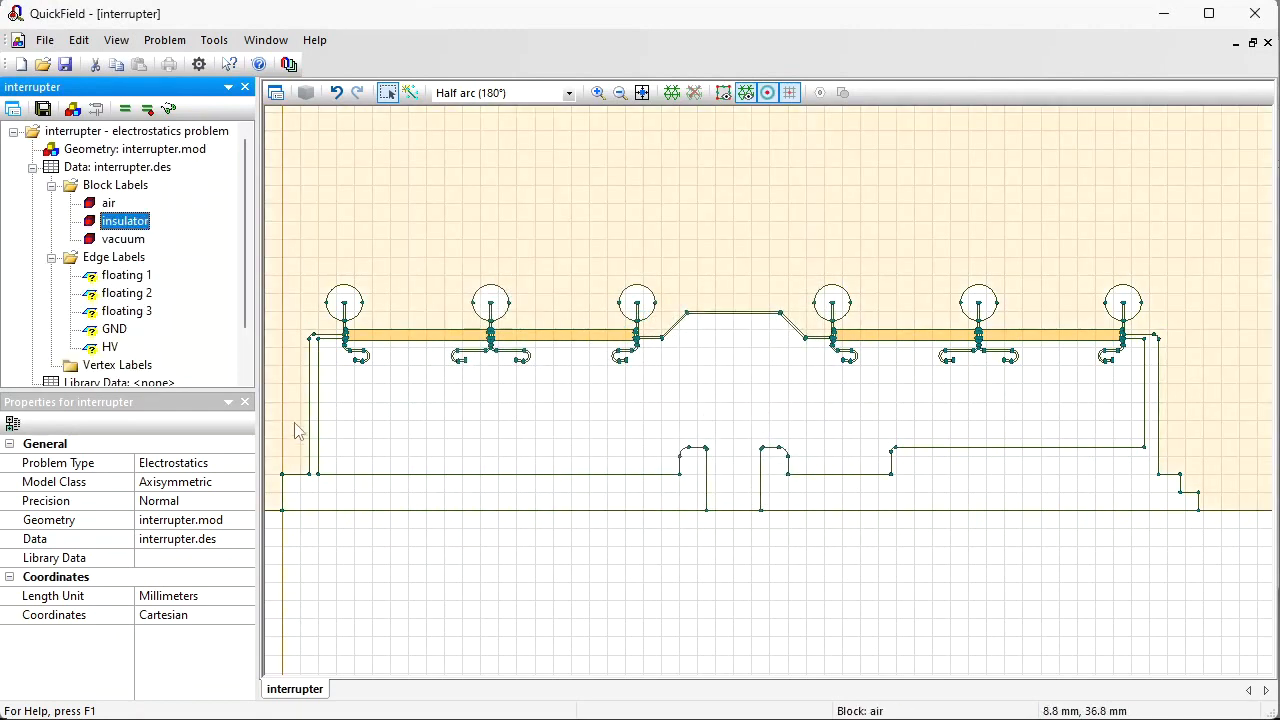
# Step: Assign fixed voltages to the electrode edge labels: 0 V for GND and 325000 V for HV
pyautogui.doubleClick(108, 332)
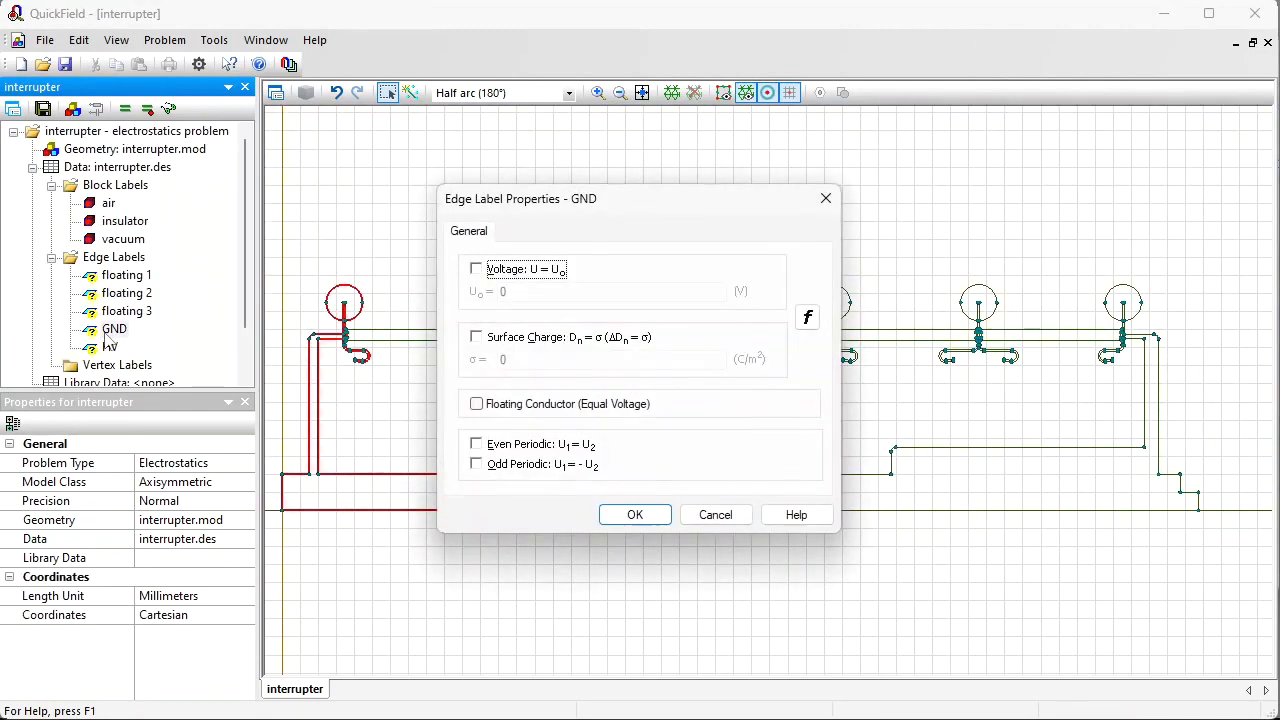
pyautogui.click(485, 272)
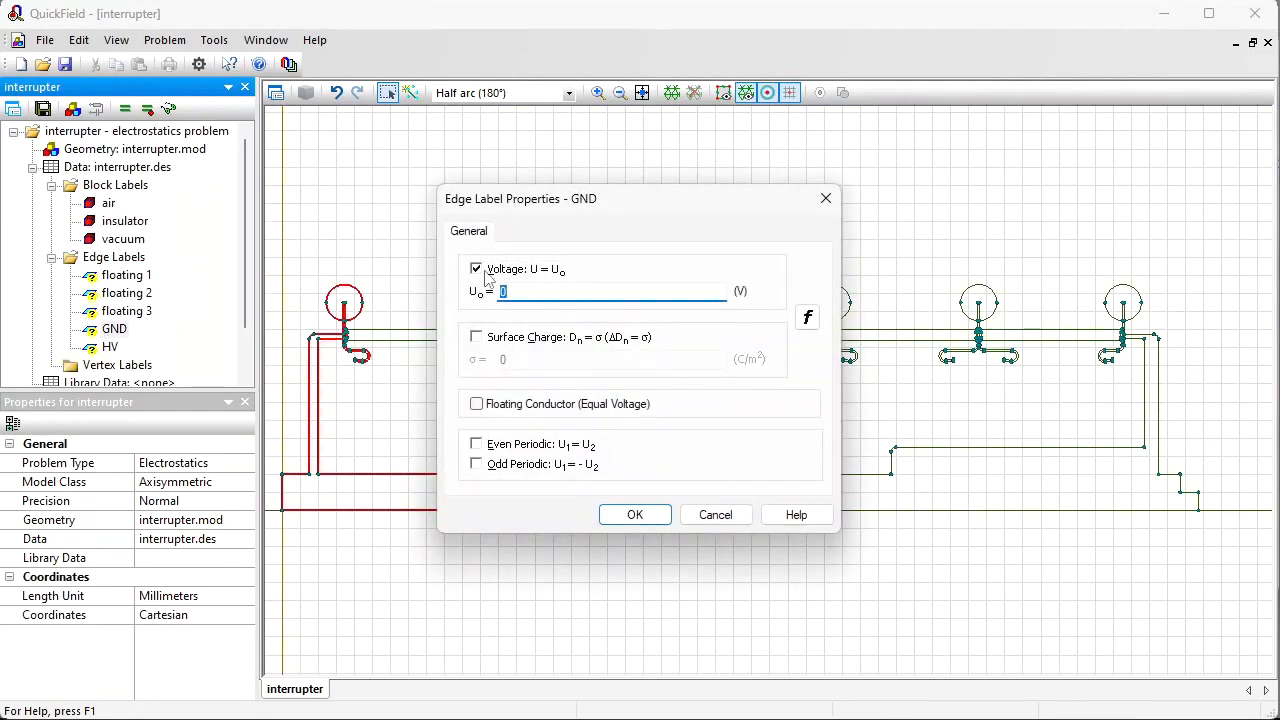
pyautogui.press('Return')
pyautogui.press('Down')
pyautogui.press('Return')
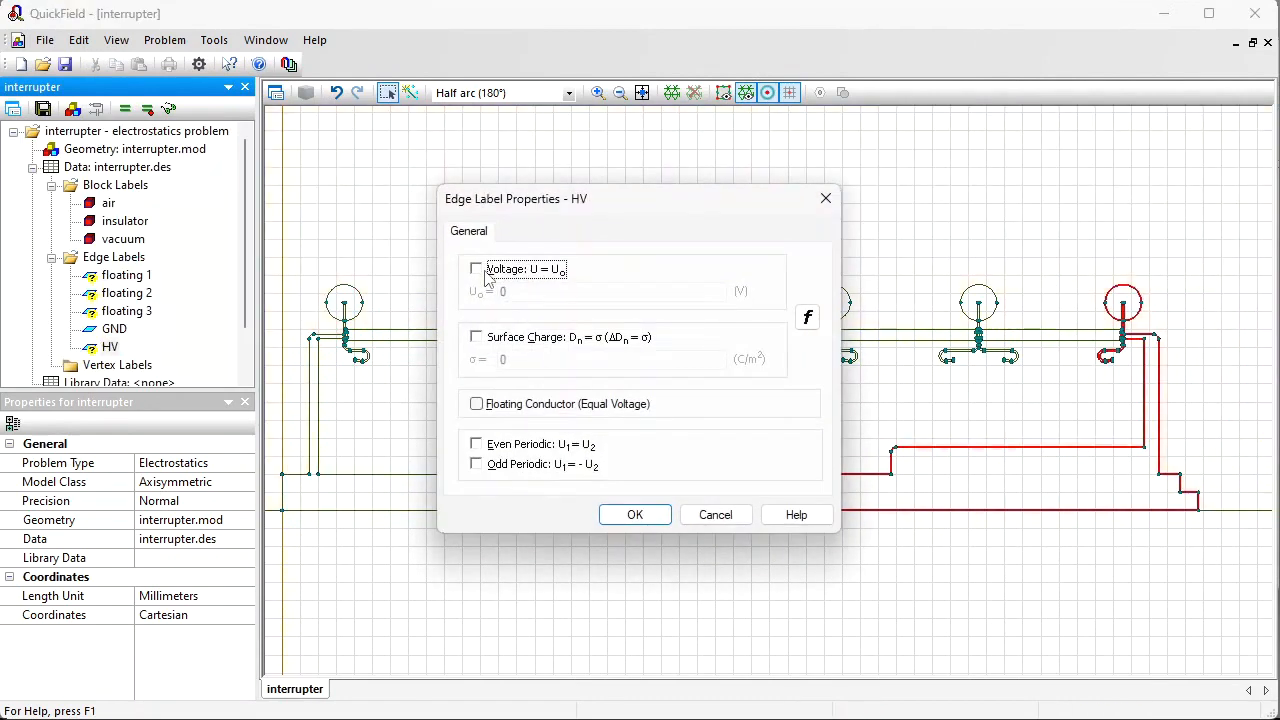
pyautogui.click(515, 272)
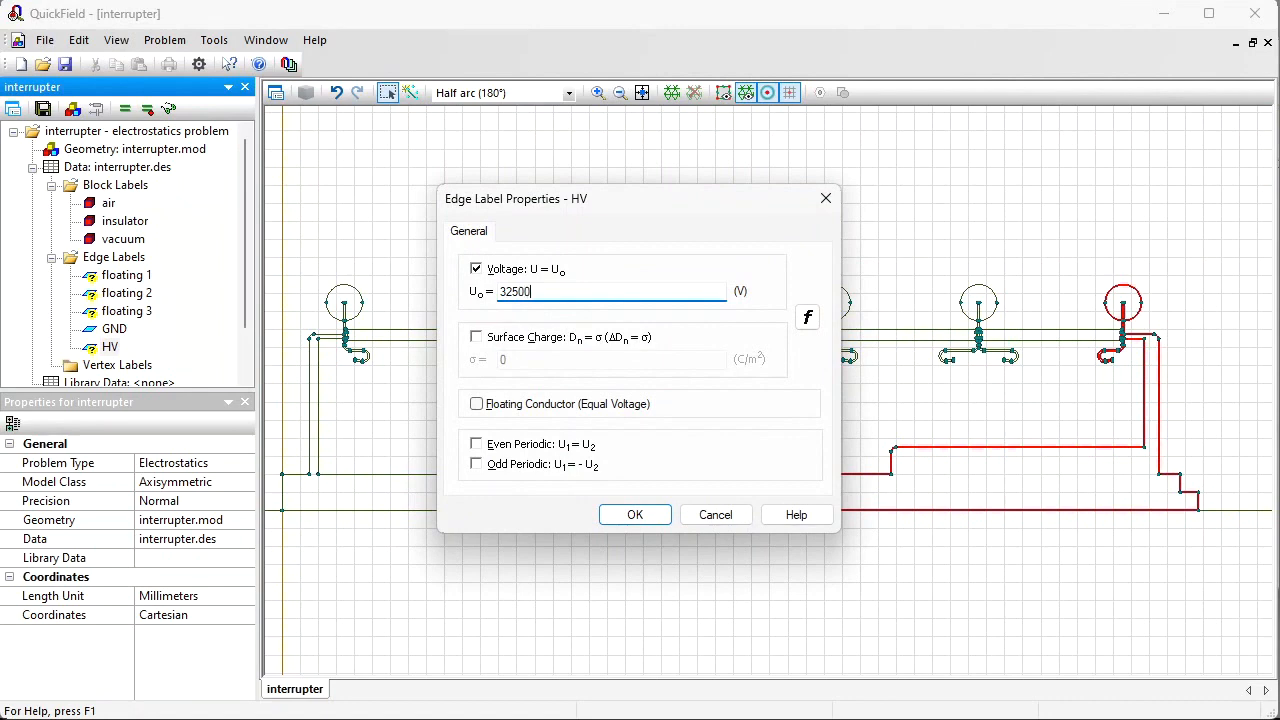
pyautogui.press('Return')
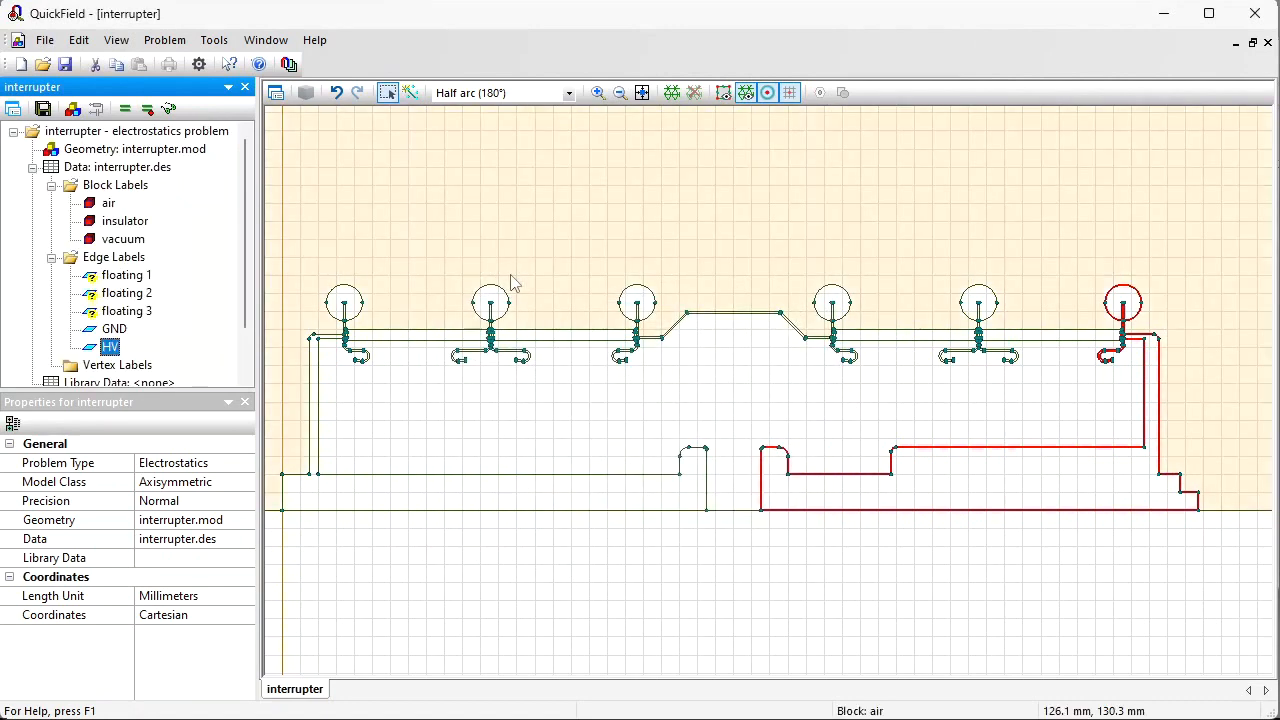
# Step: Define the edge labels floating 1, floating 2 and floating 3 as floating conductors with equal voltage
pyautogui.press('Up')
pyautogui.press('Up')
pyautogui.press('Up')
pyautogui.press('Up')
pyautogui.press('Return')
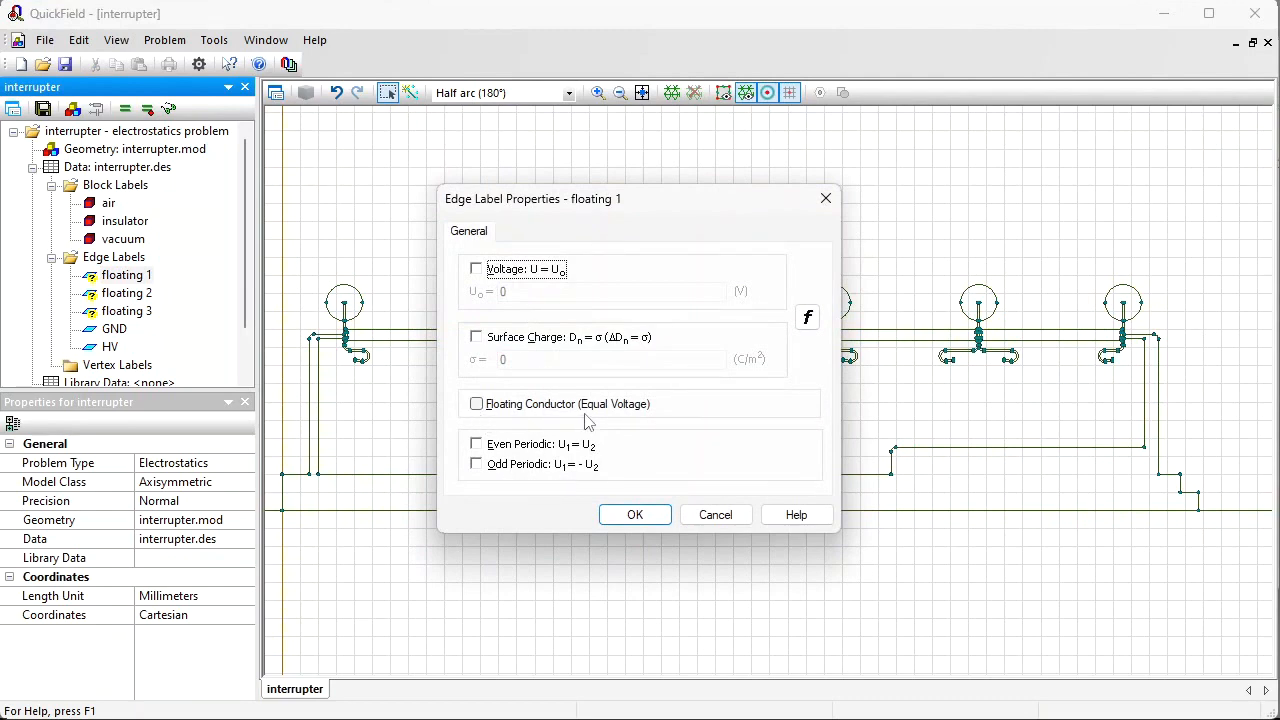
pyautogui.click(477, 404)
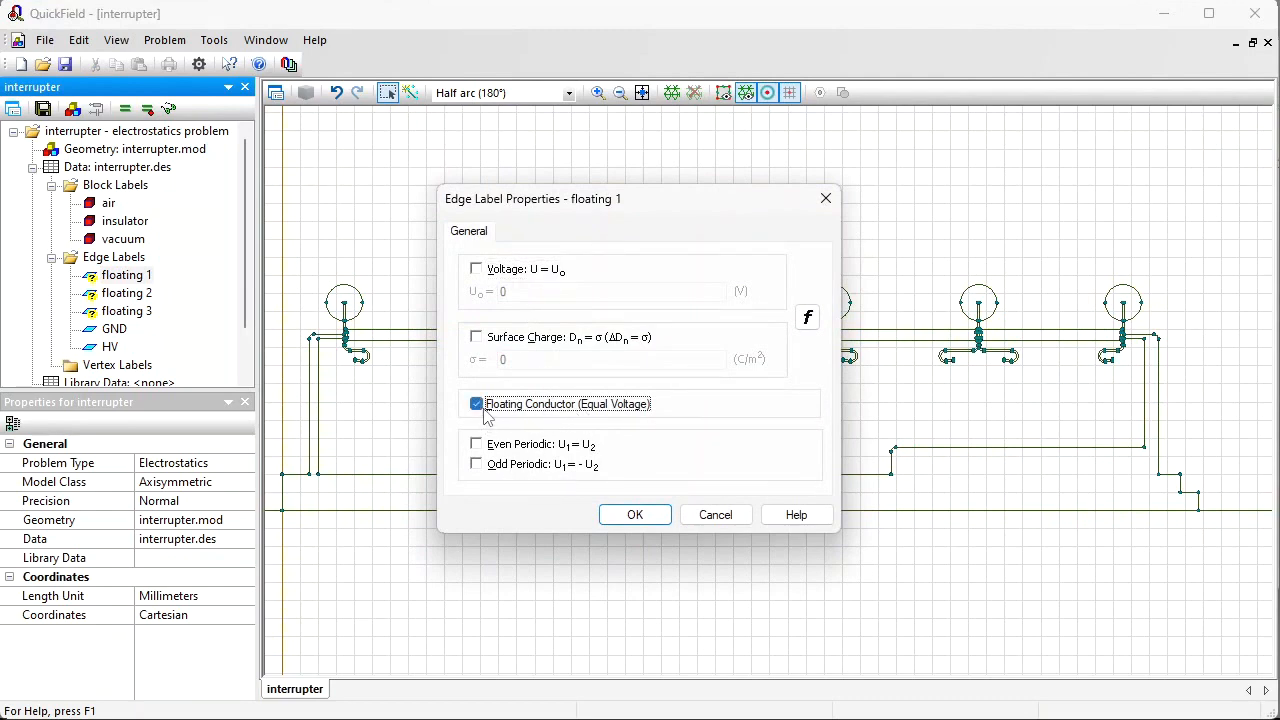
pyautogui.click(634, 514)
pyautogui.press('Return')
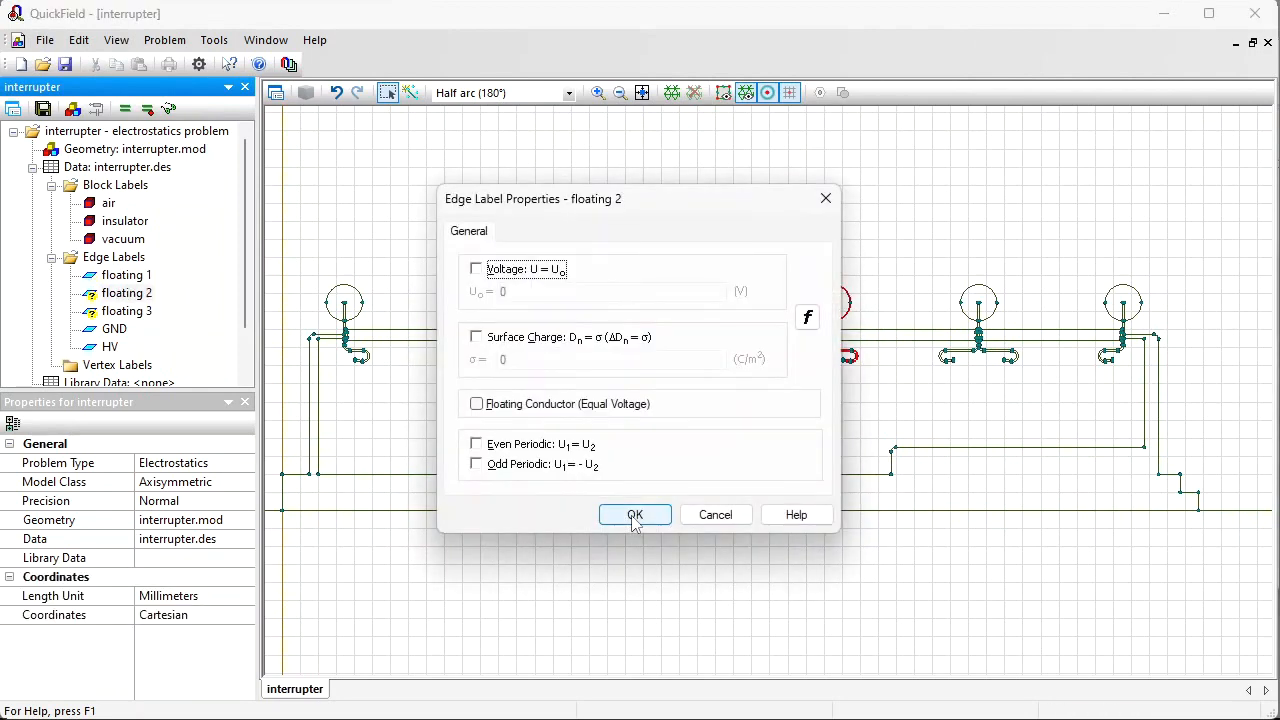
pyautogui.press('Return')
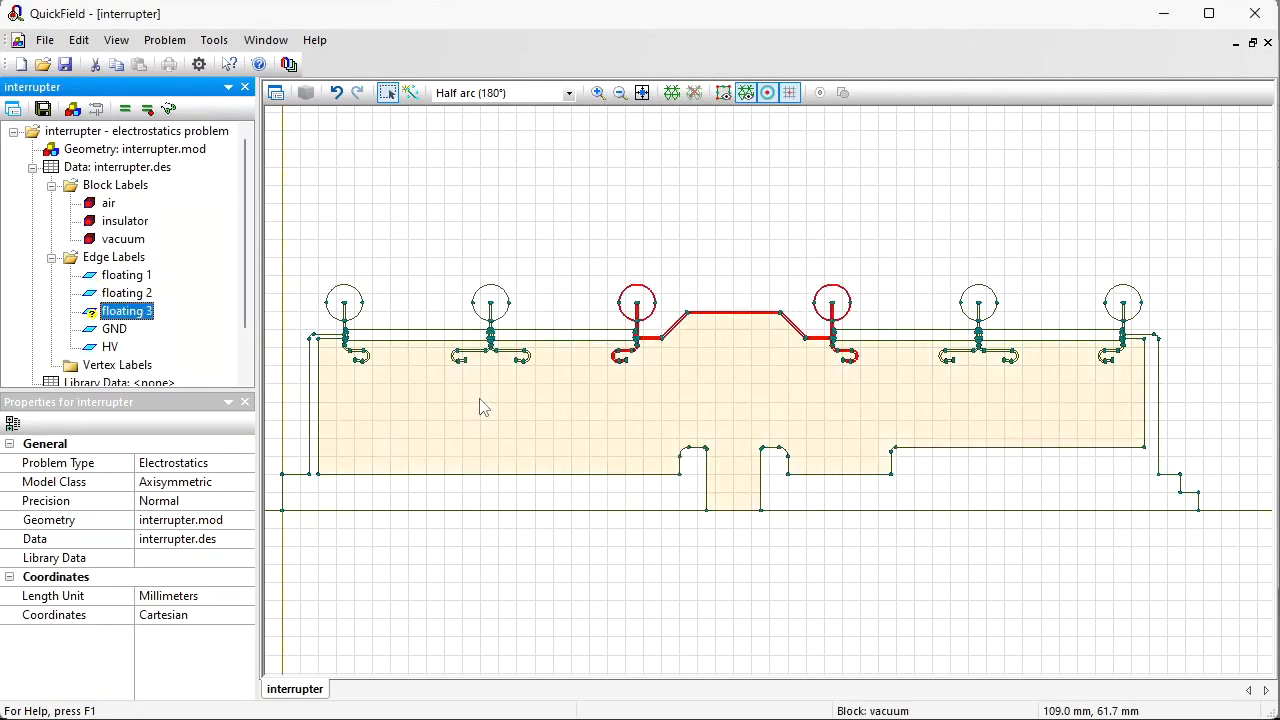
pyautogui.press('Return')
pyautogui.click(477, 404)
pyautogui.press('Return')
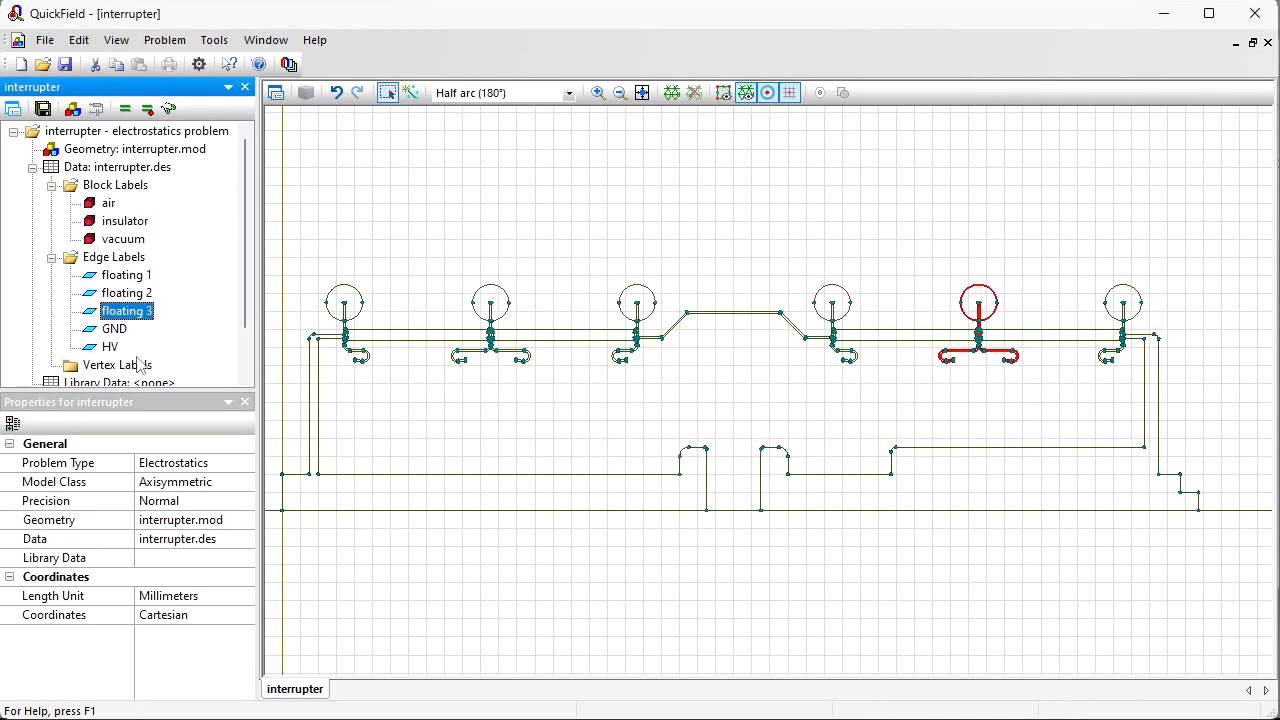
# Step: Build the finite-element mesh for the full model, including the surrounding half-circle of air
pyautogui.click(642, 92)
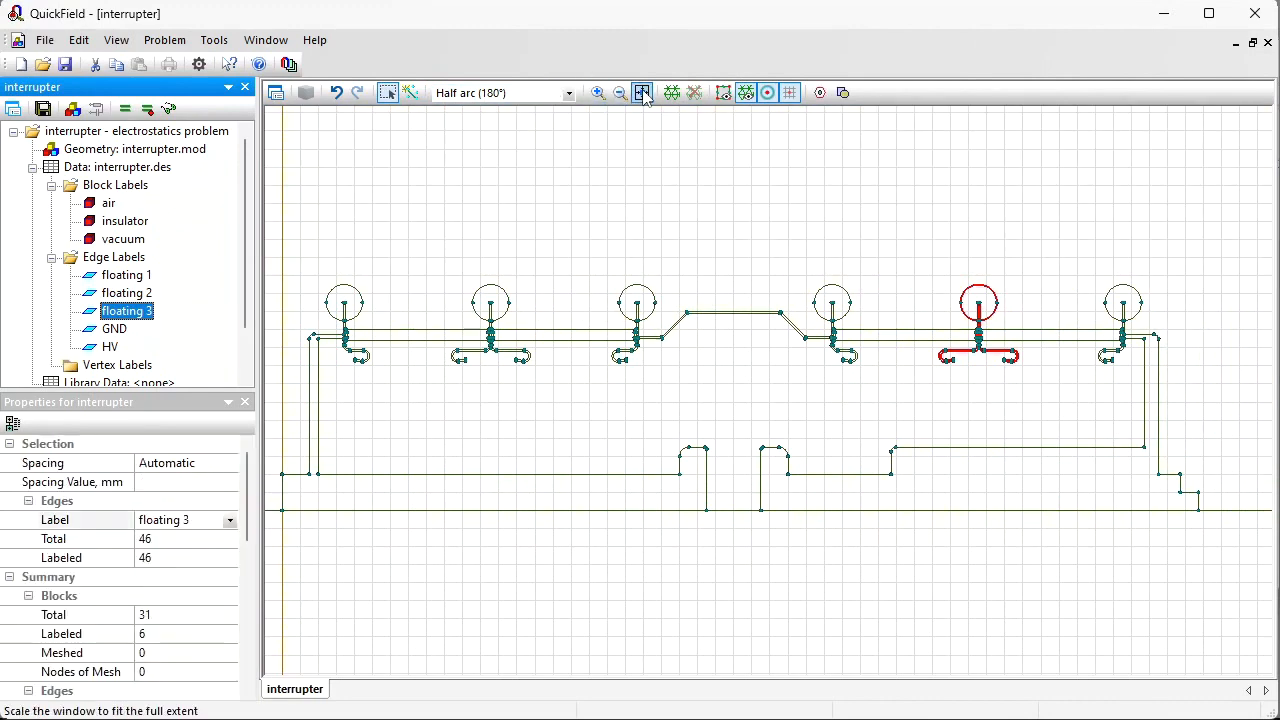
pyautogui.click(595, 163)
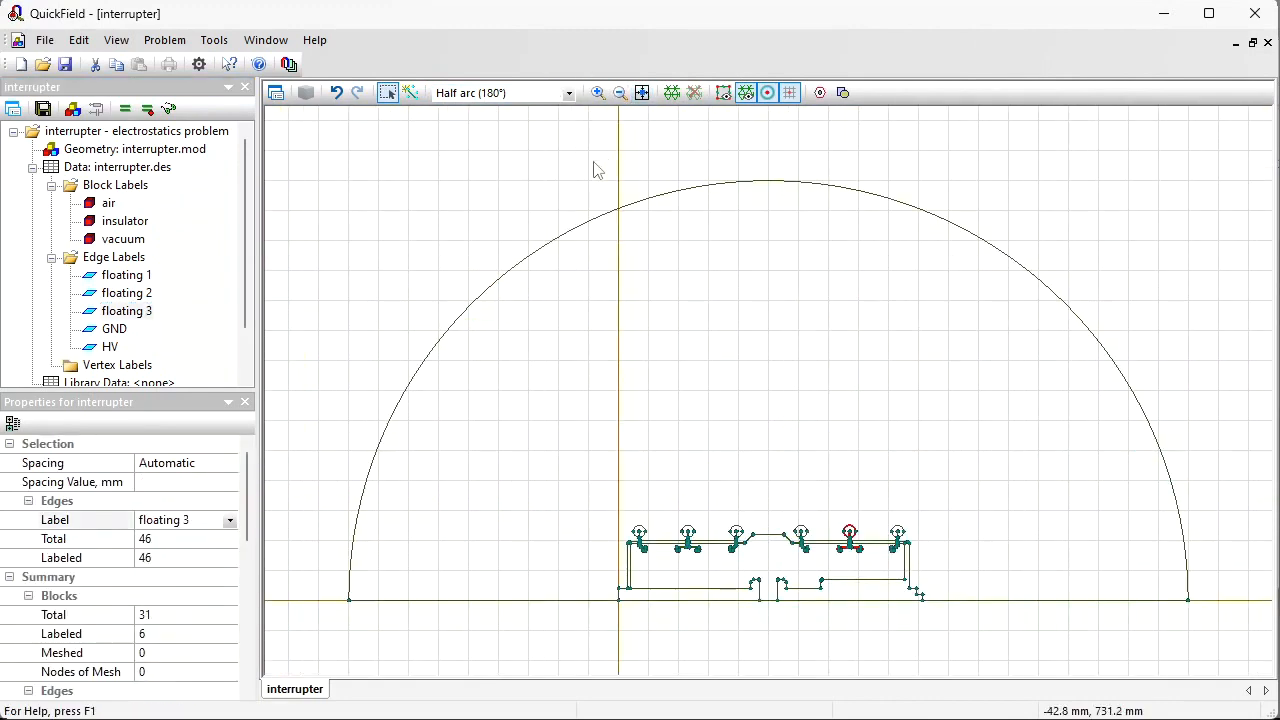
pyautogui.click(670, 94)
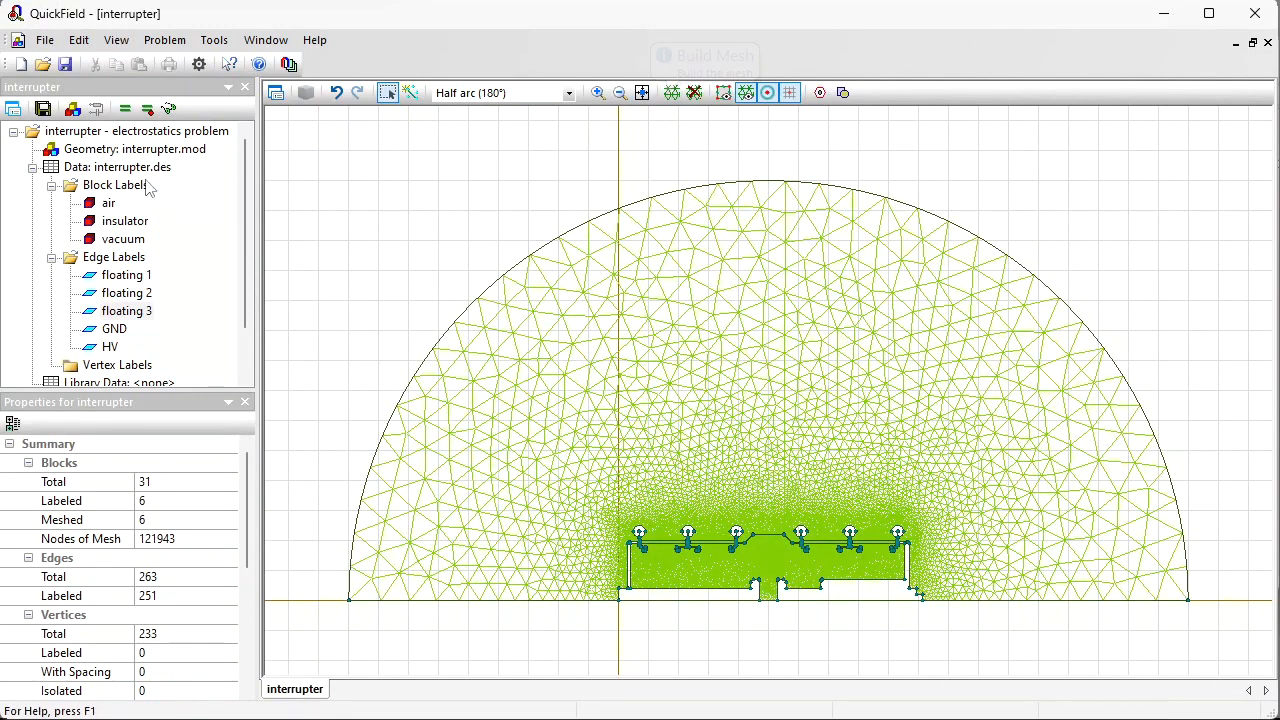
# Step: Save the interrupter problem, then solve it and open the resulting field picture
pyautogui.click(44, 110)
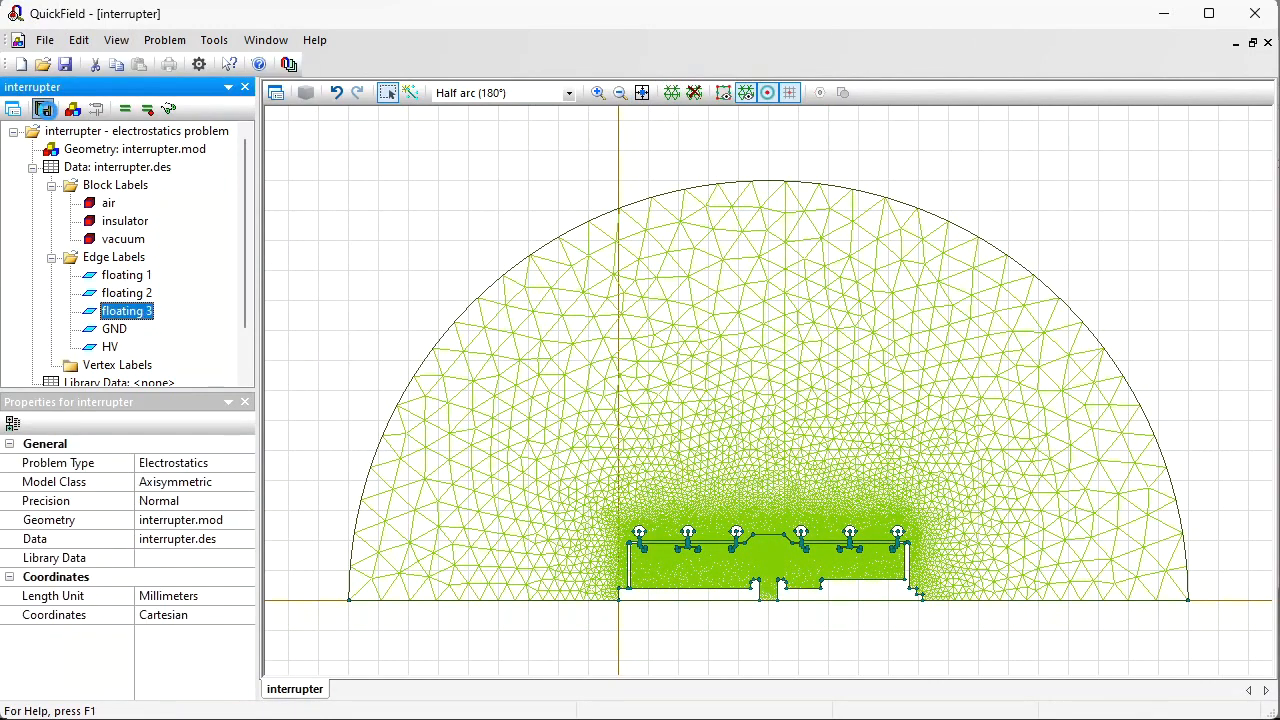
pyautogui.click(125, 112)
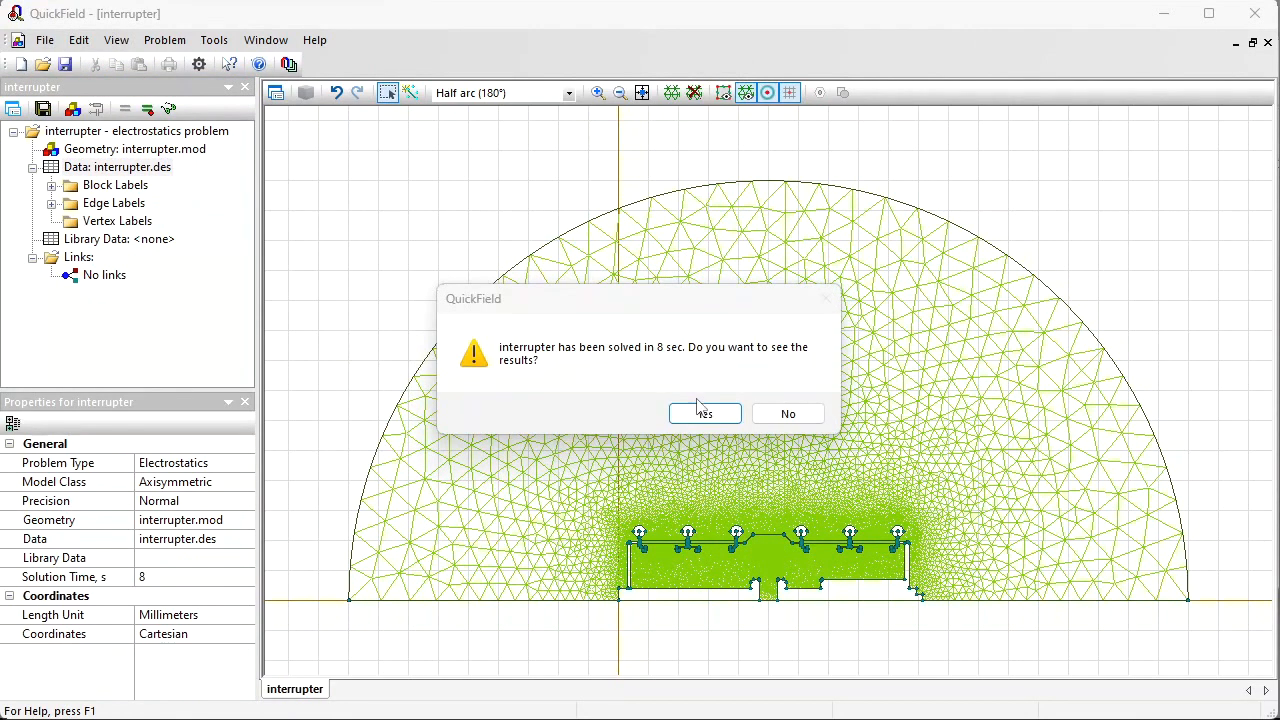
pyautogui.click(704, 415)
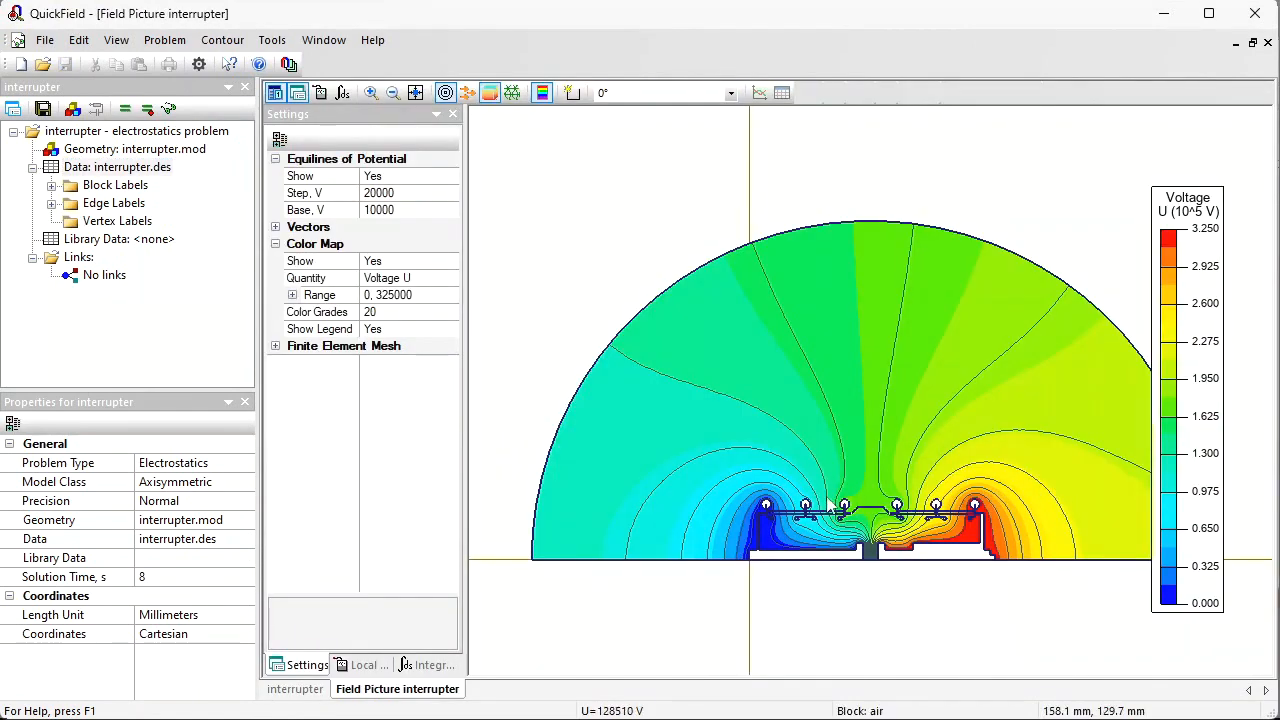
# Step: Switch the color map quantity to Strength E, with the intermediate shield near the HV end in close view
pyautogui.click(370, 92)
pyautogui.moveTo(730, 482); pyautogui.dragTo(1030, 580)
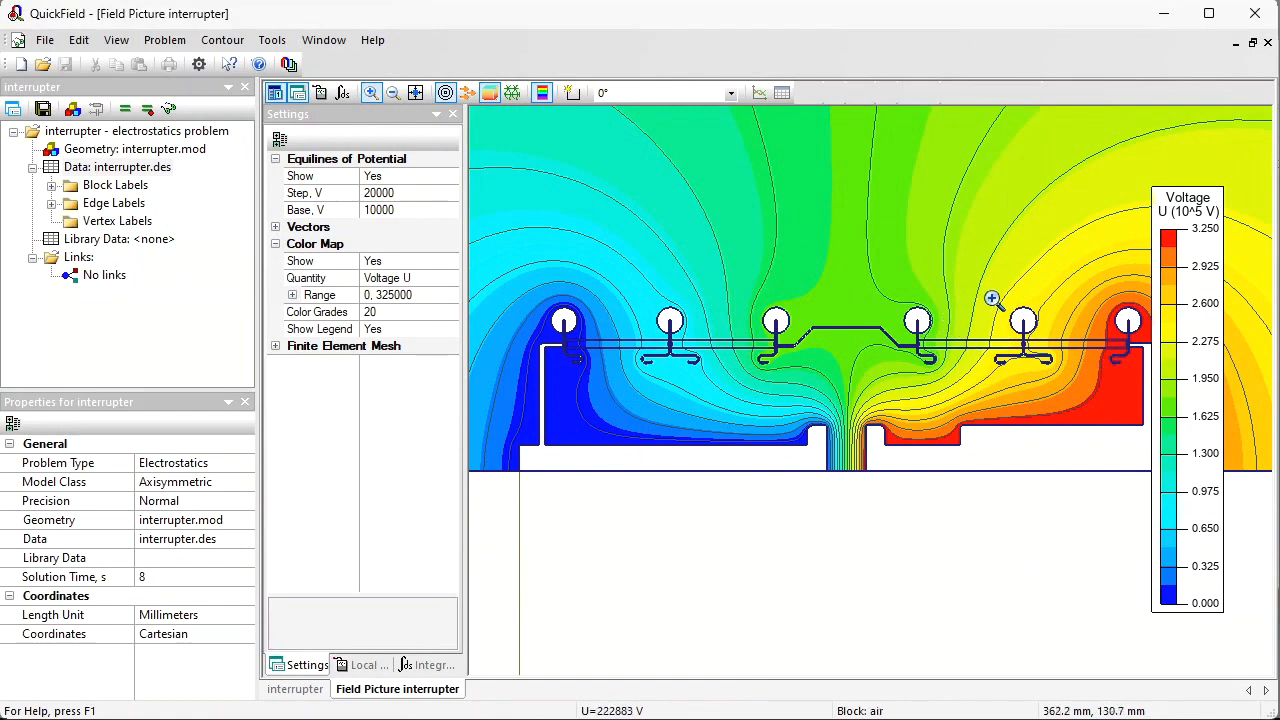
pyautogui.moveTo(983, 291); pyautogui.dragTo(1112, 402)
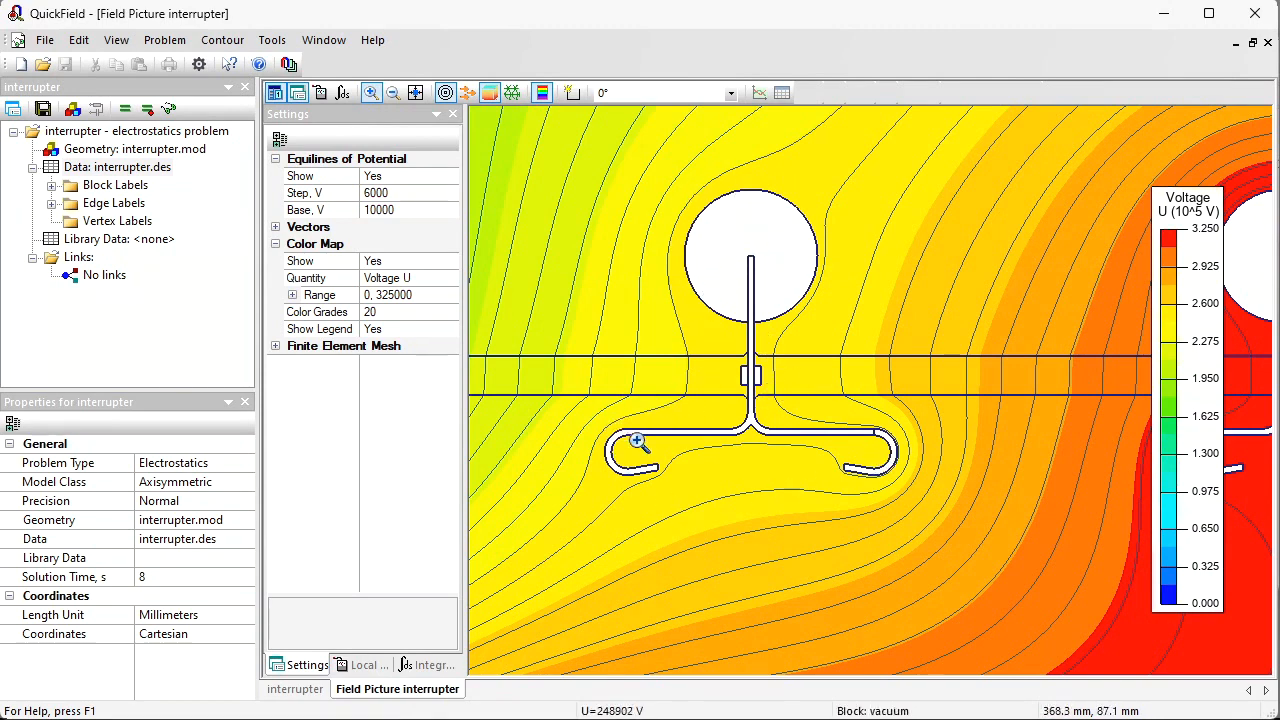
pyautogui.click(452, 284)
pyautogui.click(421, 309)
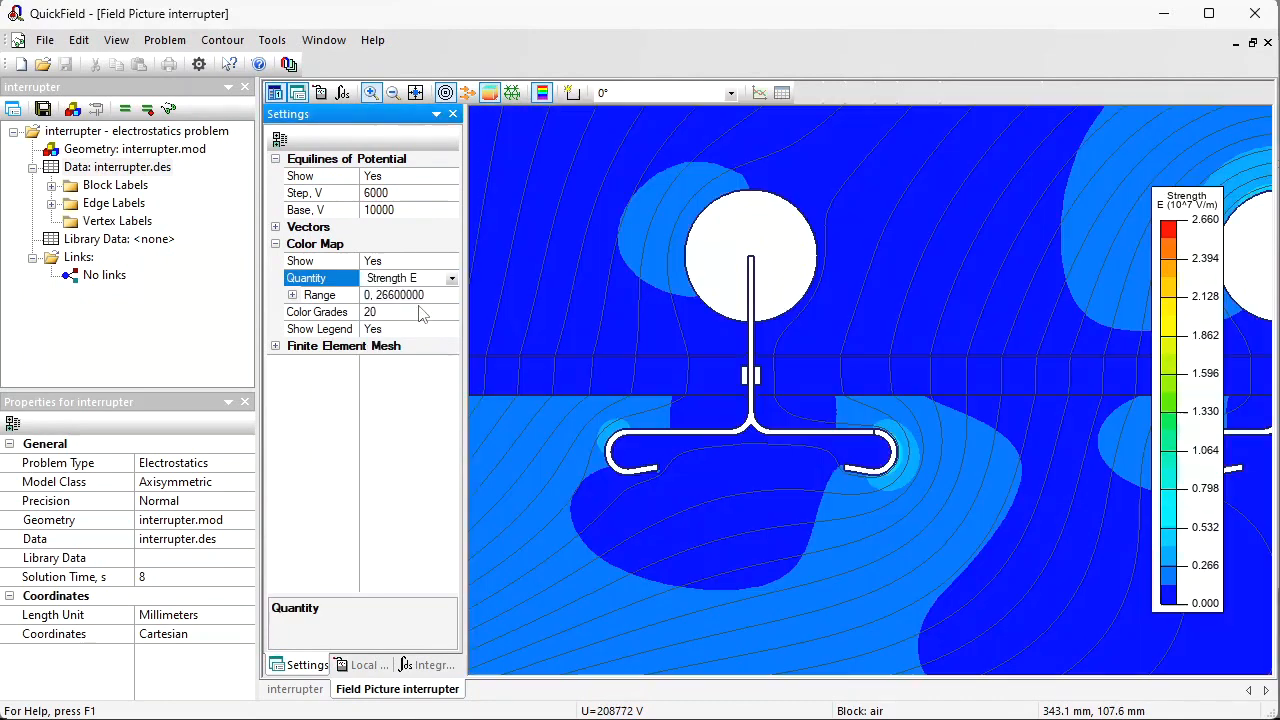
# Step: Probe the local field values at the upper inner corner of the grounded contact beside the gap
pyautogui.click(398, 93)
pyautogui.click(397, 92)
pyautogui.click(397, 92)
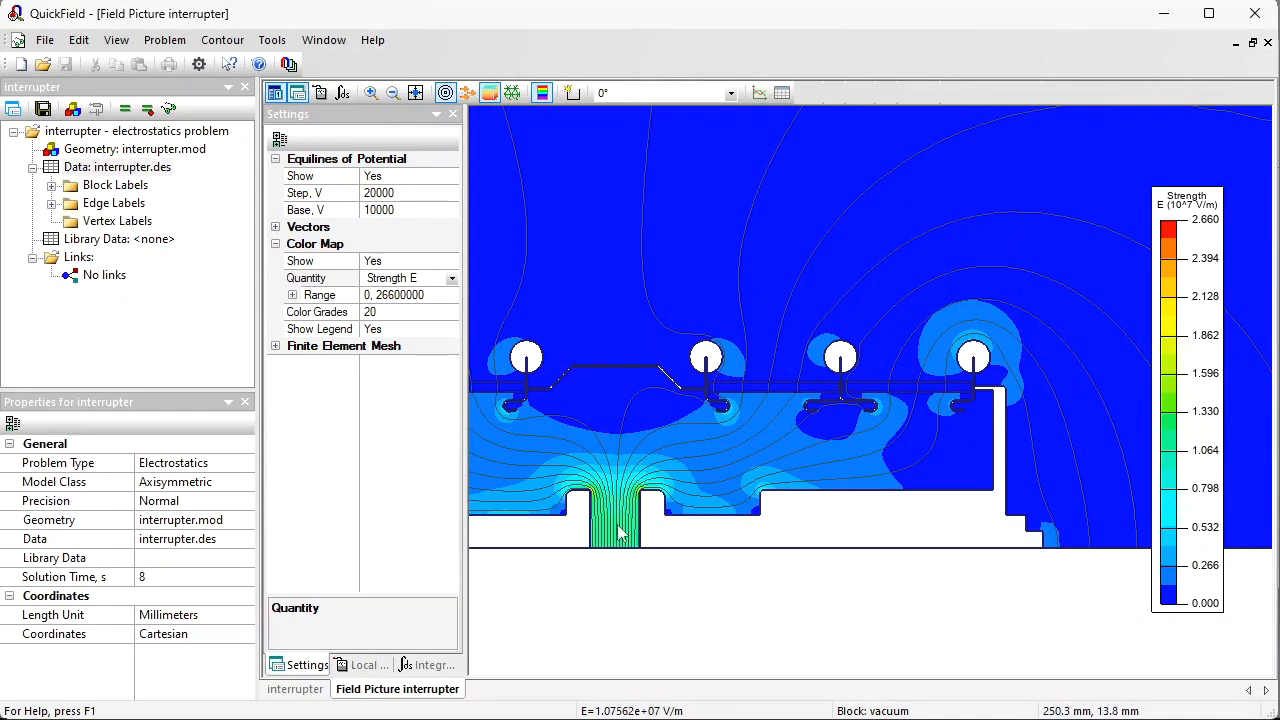
pyautogui.click(369, 96)
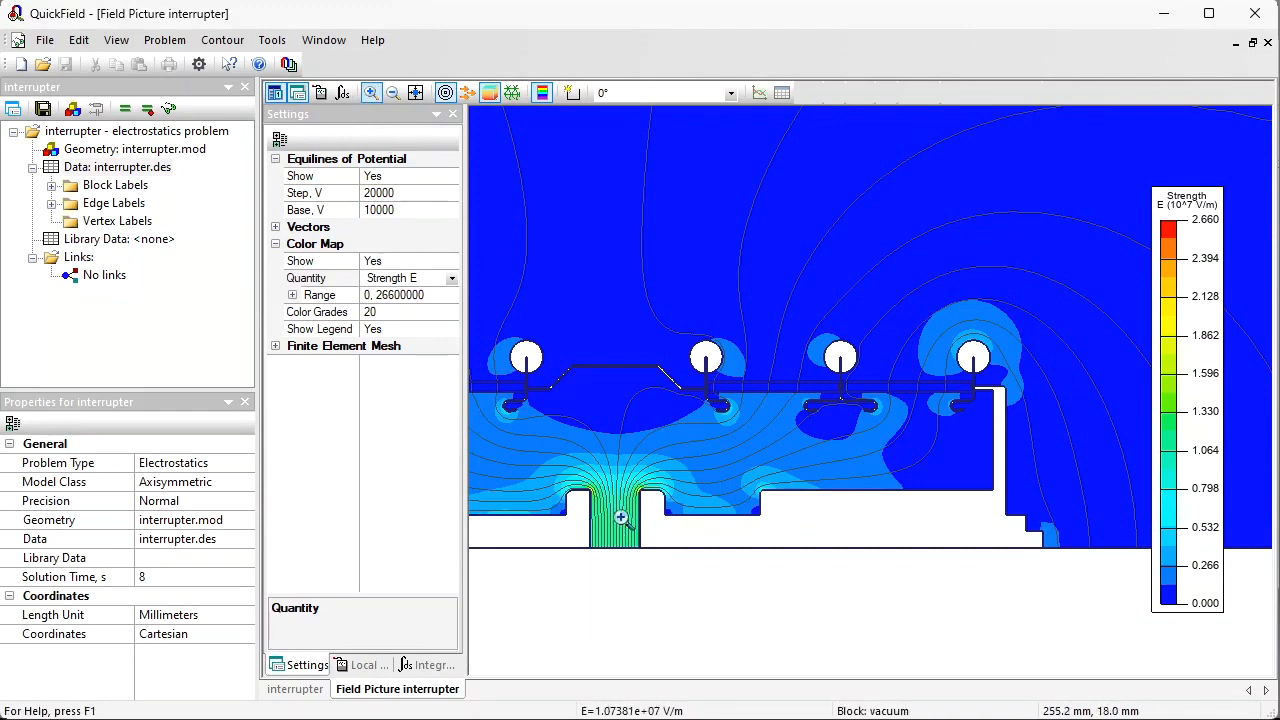
pyautogui.moveTo(552, 457); pyautogui.dragTo(703, 534)
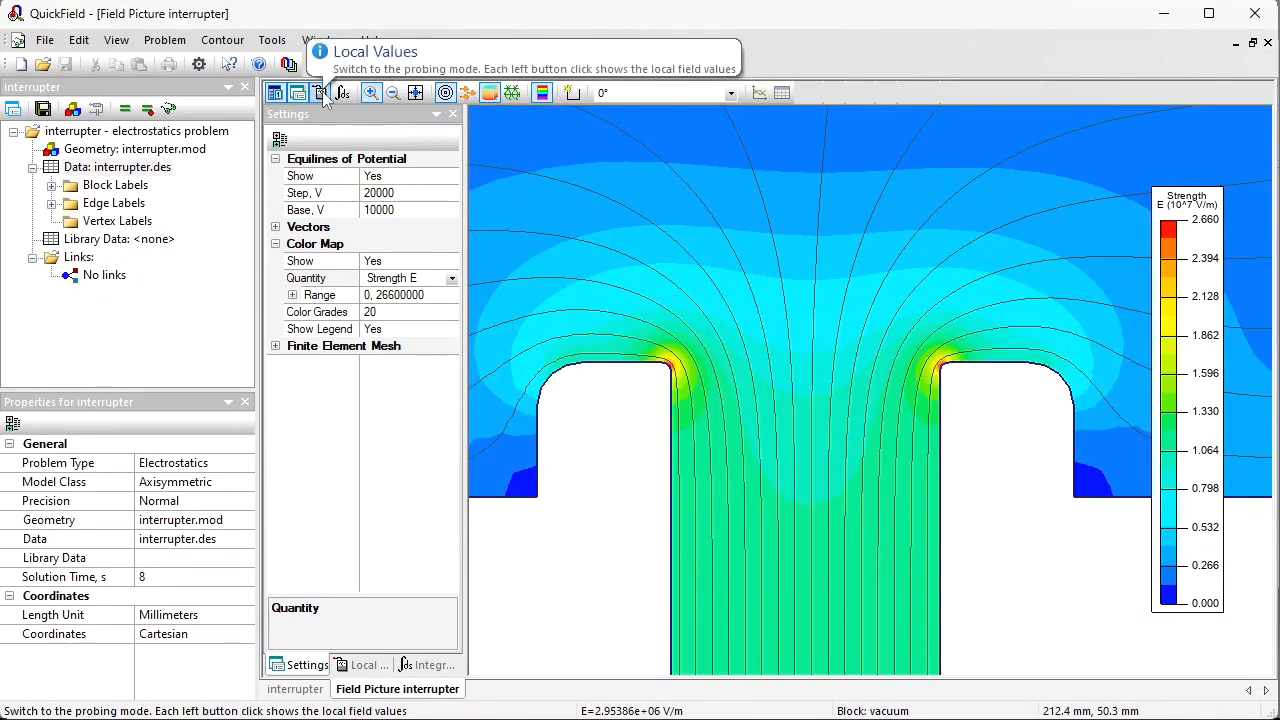
pyautogui.click(321, 93)
pyautogui.click(677, 366)
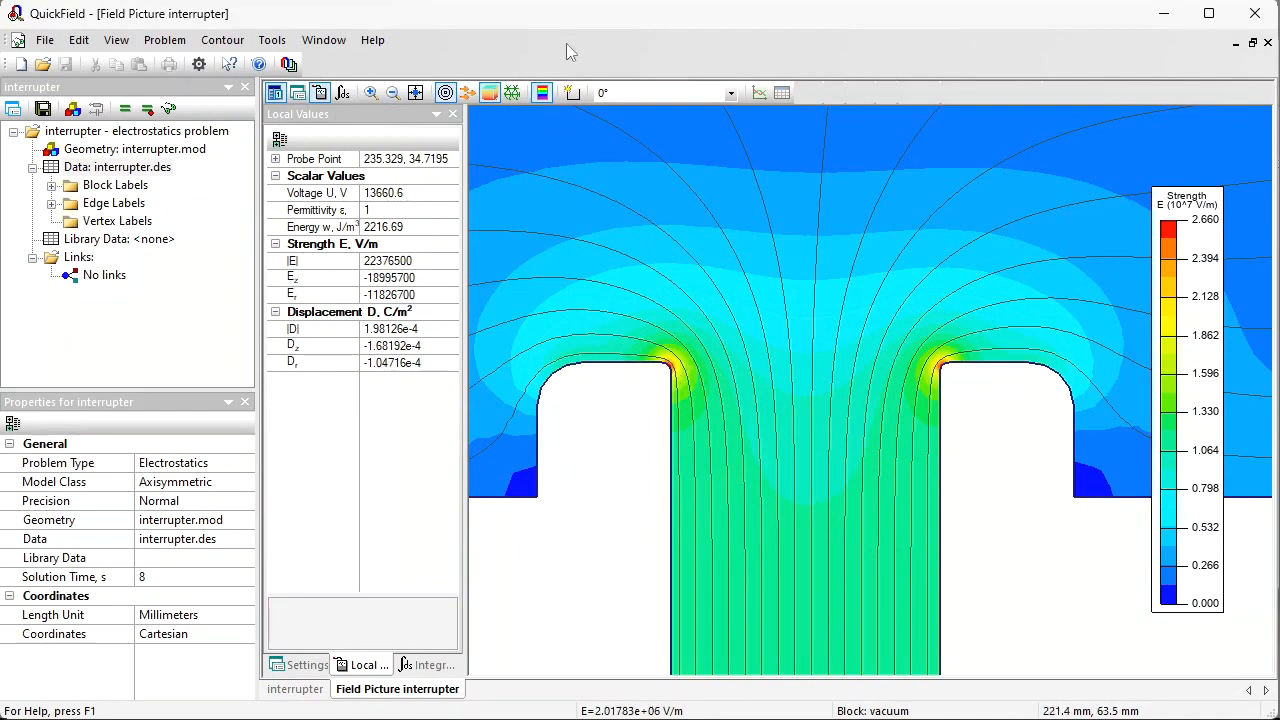
# Step: Draw an arched contour about 38 mm long from the grounded contact's corner to the HV contact's corner and plot field strength along it
pyautogui.click(572, 93)
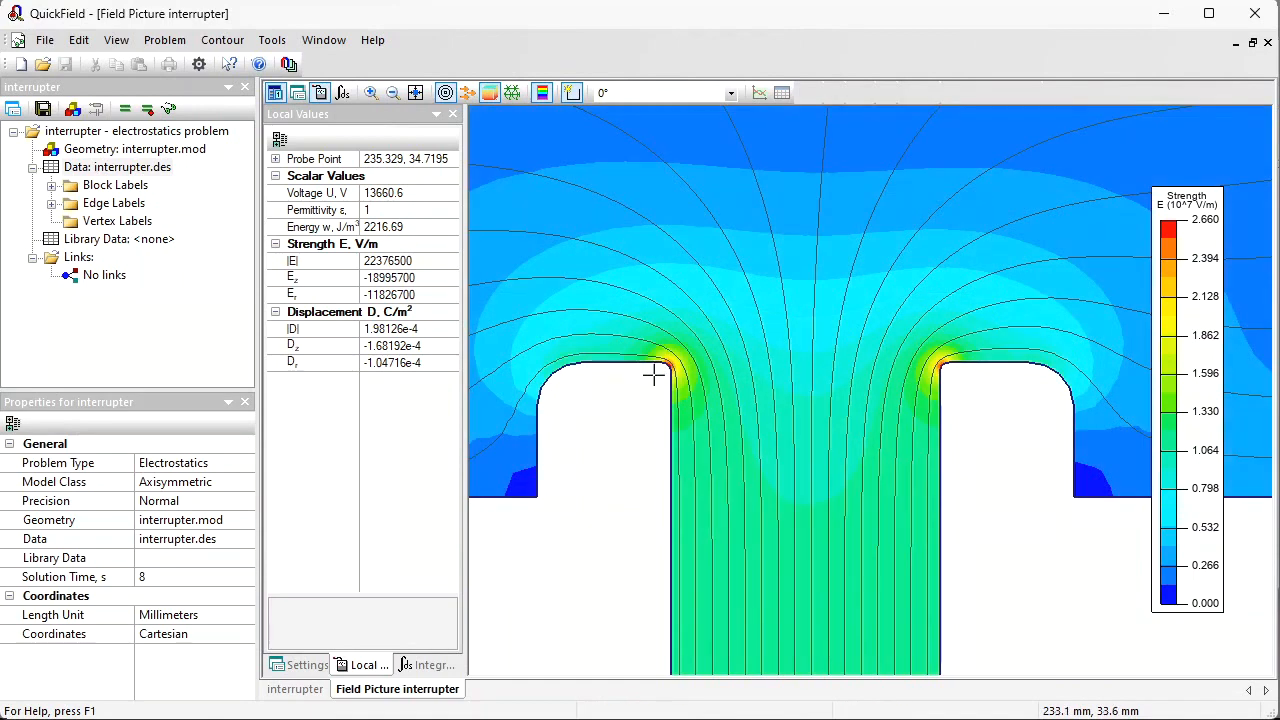
pyautogui.click(657, 375)
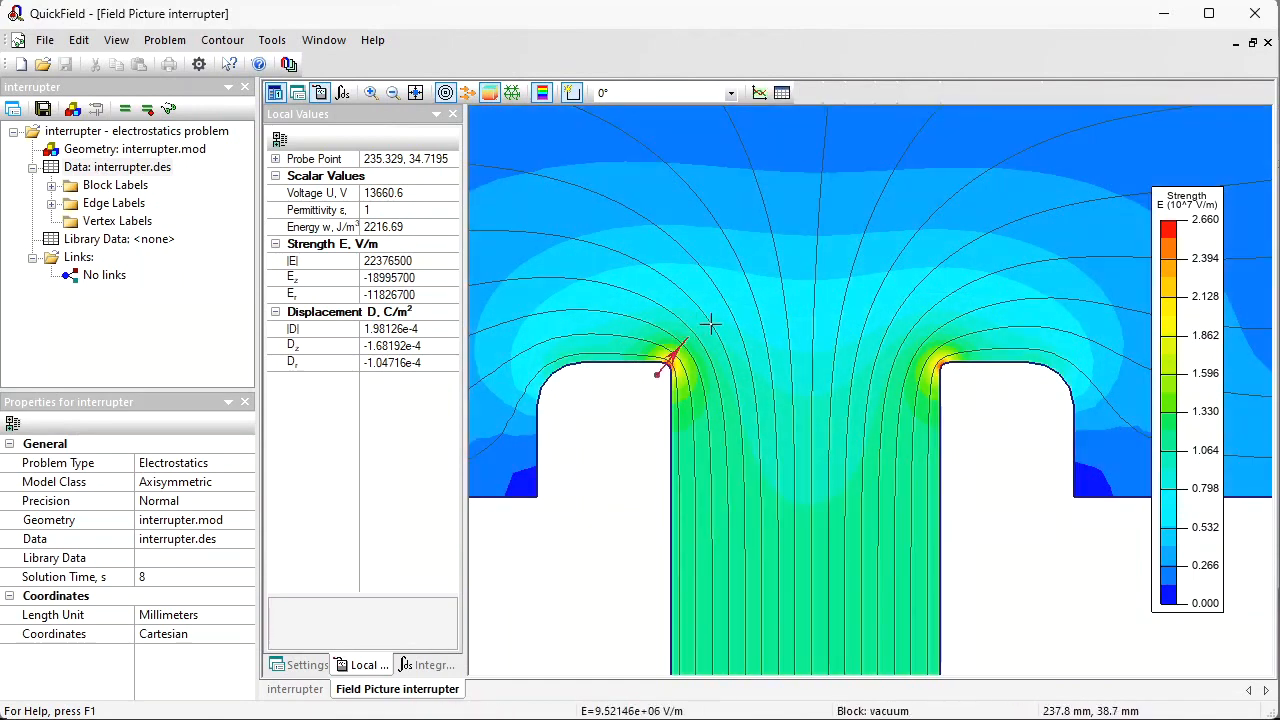
pyautogui.moveTo(734, 316)
pyautogui.mouseDown()
pyautogui.moveTo(900, 325)
pyautogui.moveTo(953, 374)
pyautogui.mouseUp()
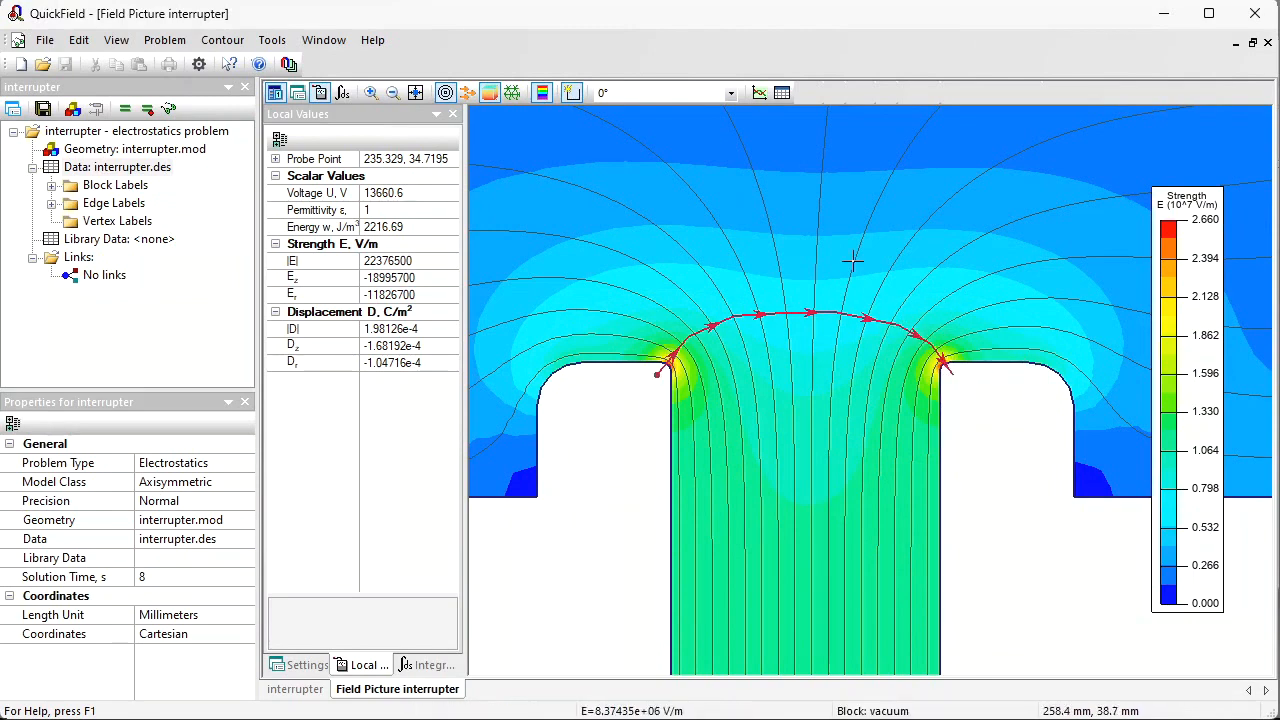
pyautogui.click(757, 96)
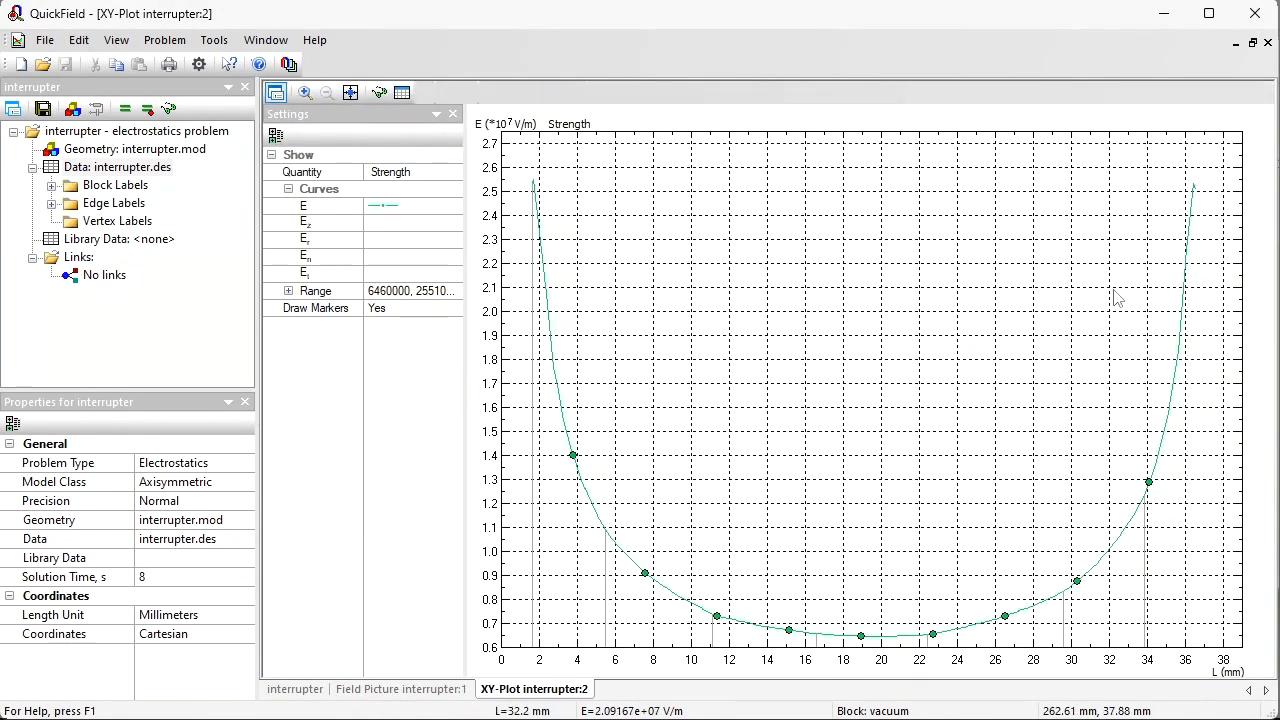
# Step: Tabulate the field values along the contour with a tabulating step of 0.5 mm
pyautogui.click(401, 93)
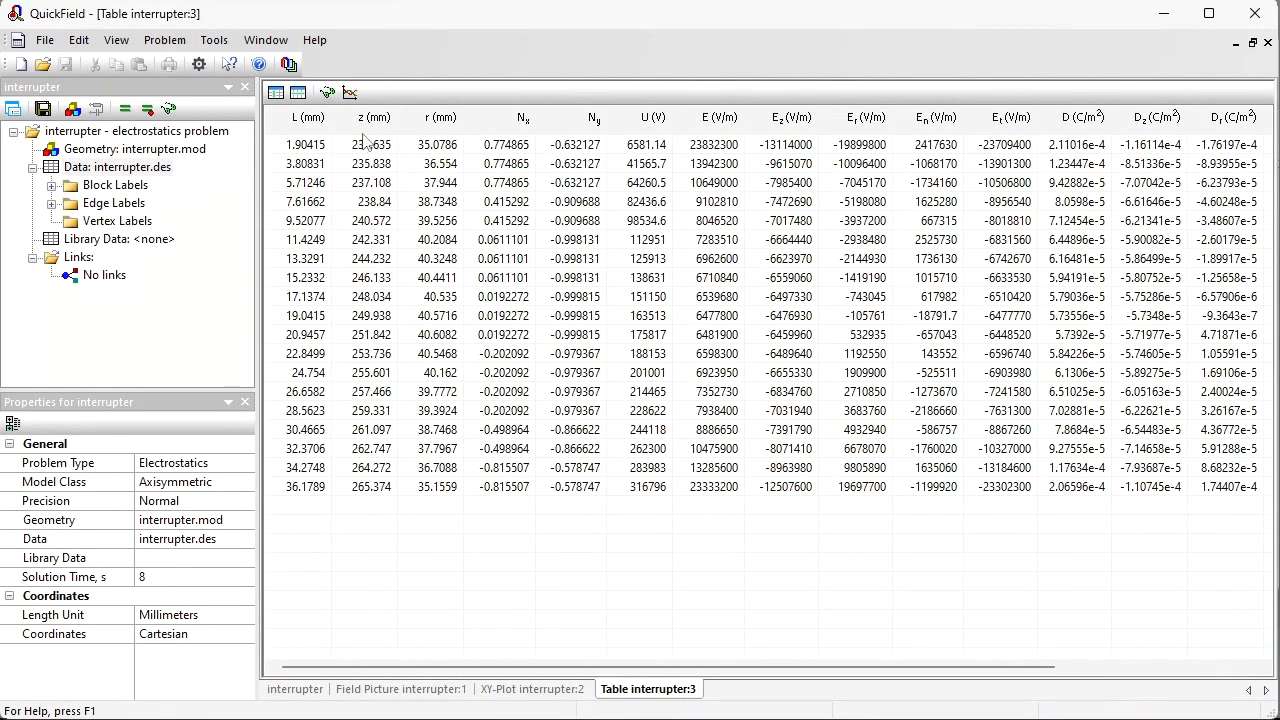
pyautogui.click(436, 148)
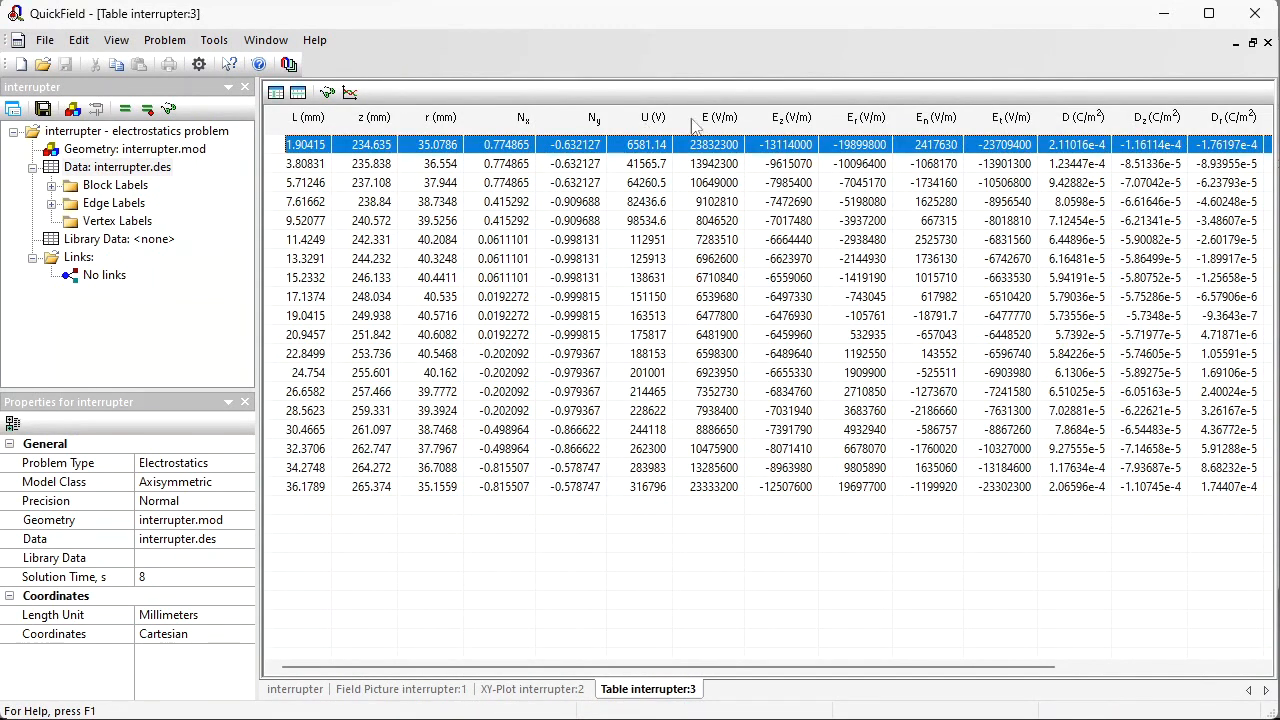
pyautogui.click(298, 92)
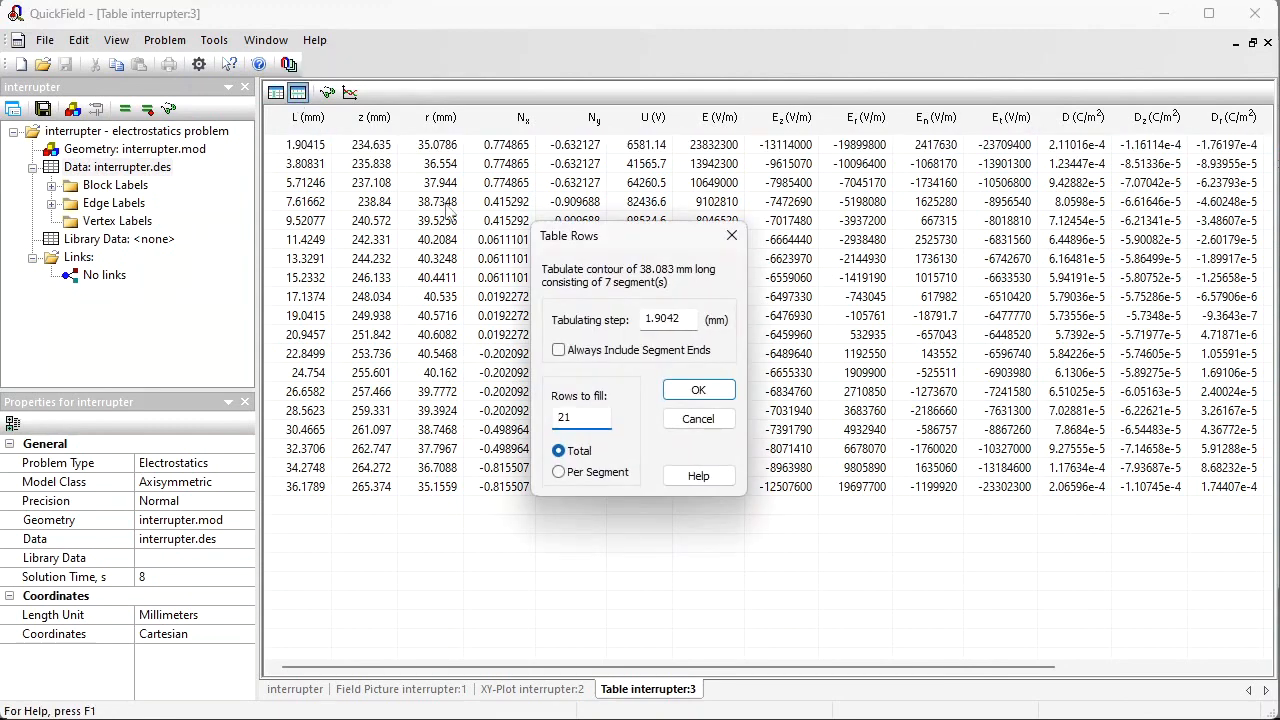
pyautogui.doubleClick(689, 322)
pyautogui.write('0.5')
pyautogui.press('Return')
pyautogui.click(773, 600)
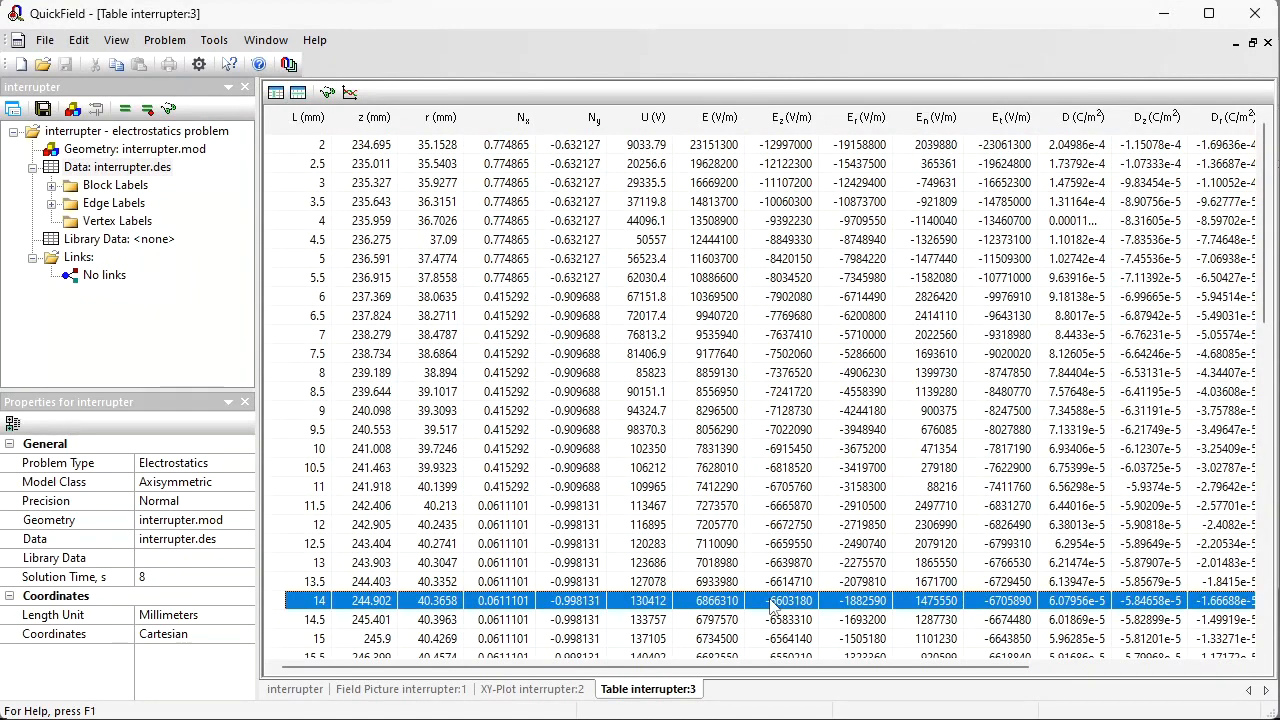
# Step: Return to the field picture and examine the field strength map over a wider area around the contact gap
pyautogui.click(420, 689)
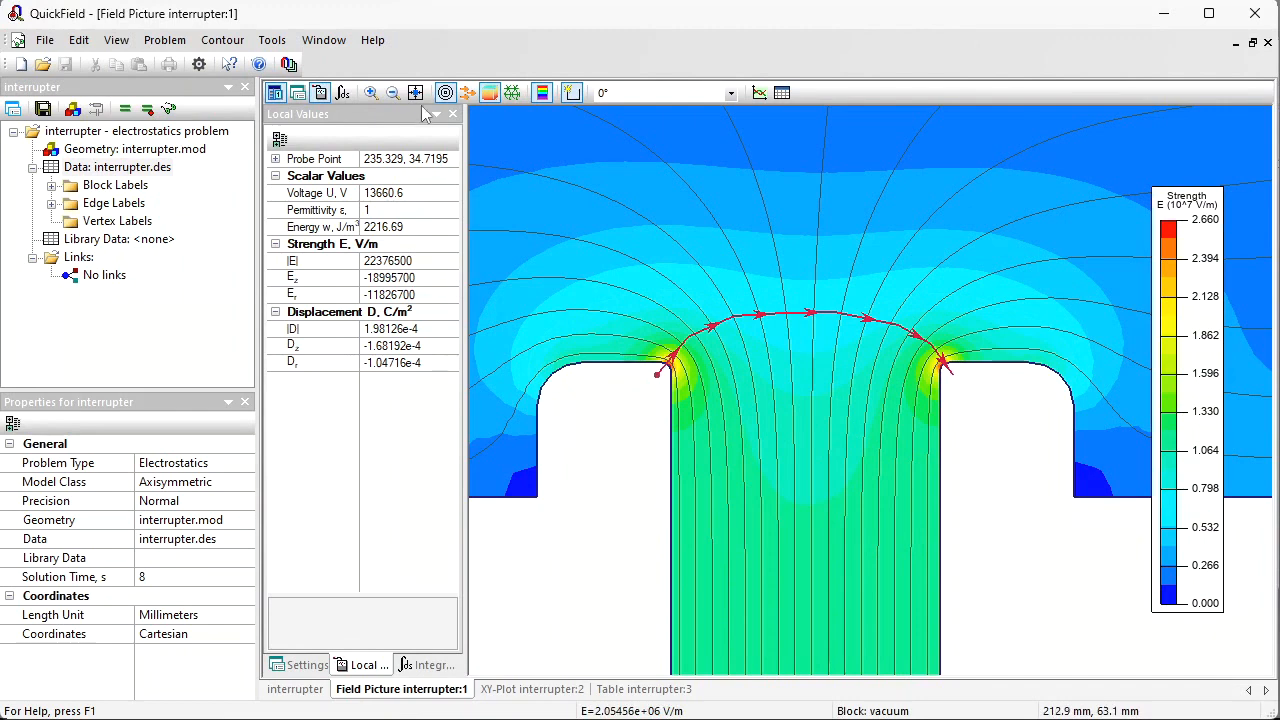
pyautogui.click(392, 93)
pyautogui.click(392, 93)
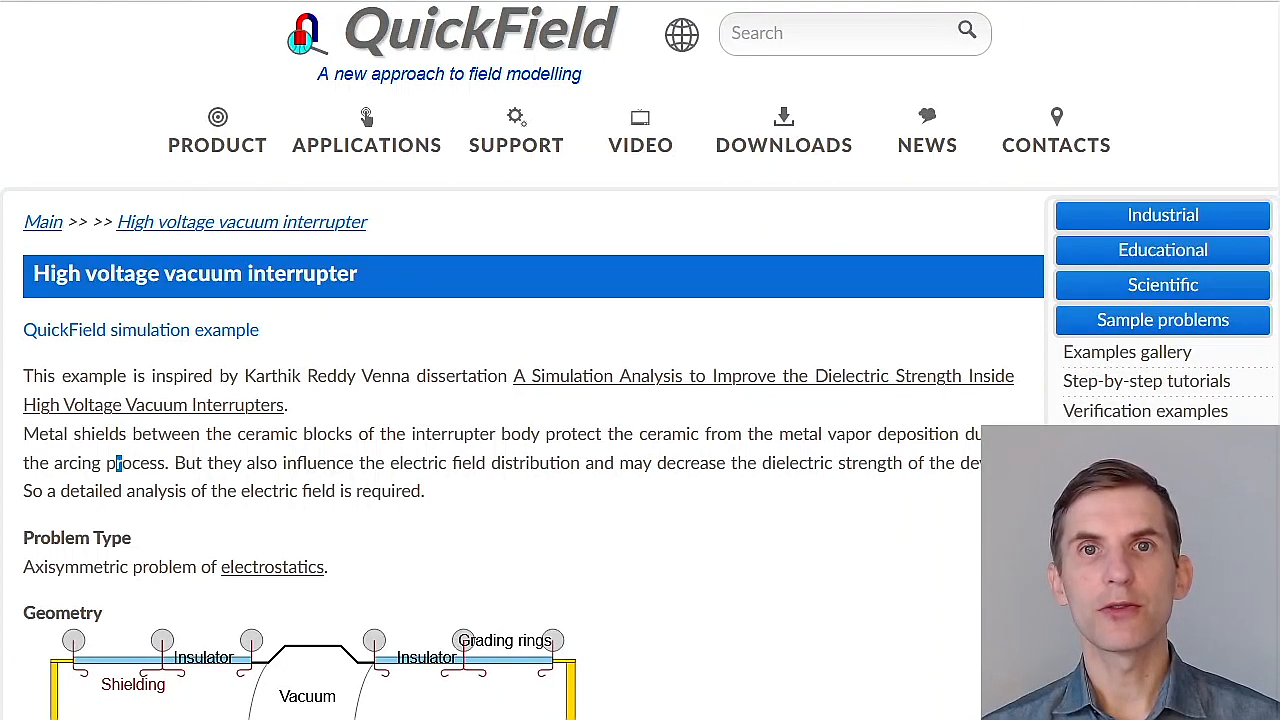
# Step: Review the High voltage vacuum interrupter example page on the QuickField website, from the given data and results to the simulation file download
pyautogui.scroll(-4, 640, 360)
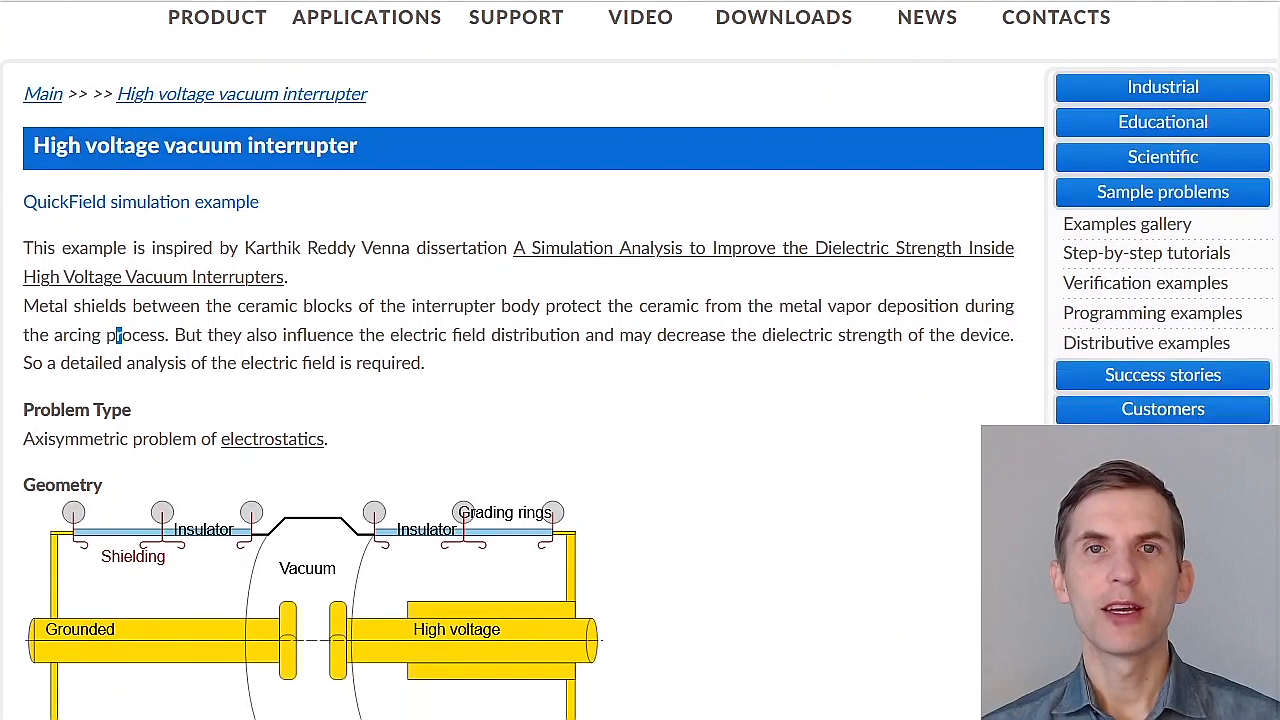
pyautogui.scroll(-5, 118, 115)
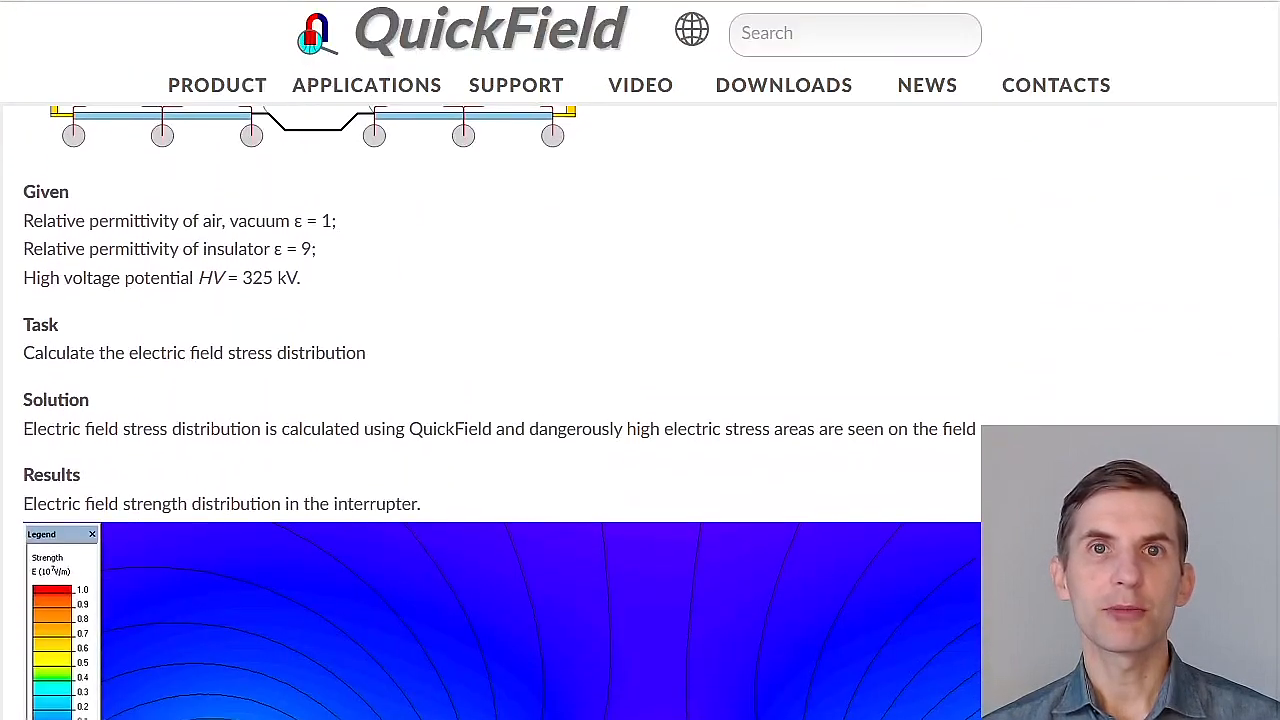
pyautogui.scroll(-4, 640, 360)
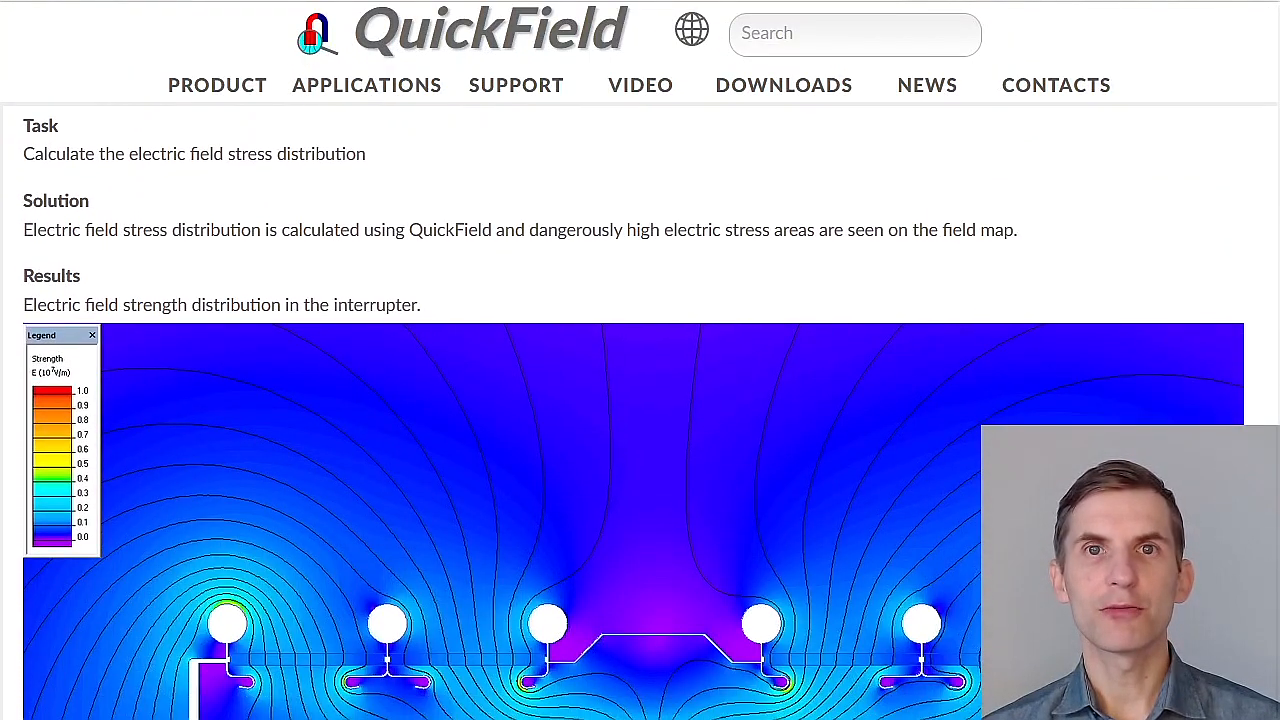
pyautogui.scroll(-1, 640, 360)
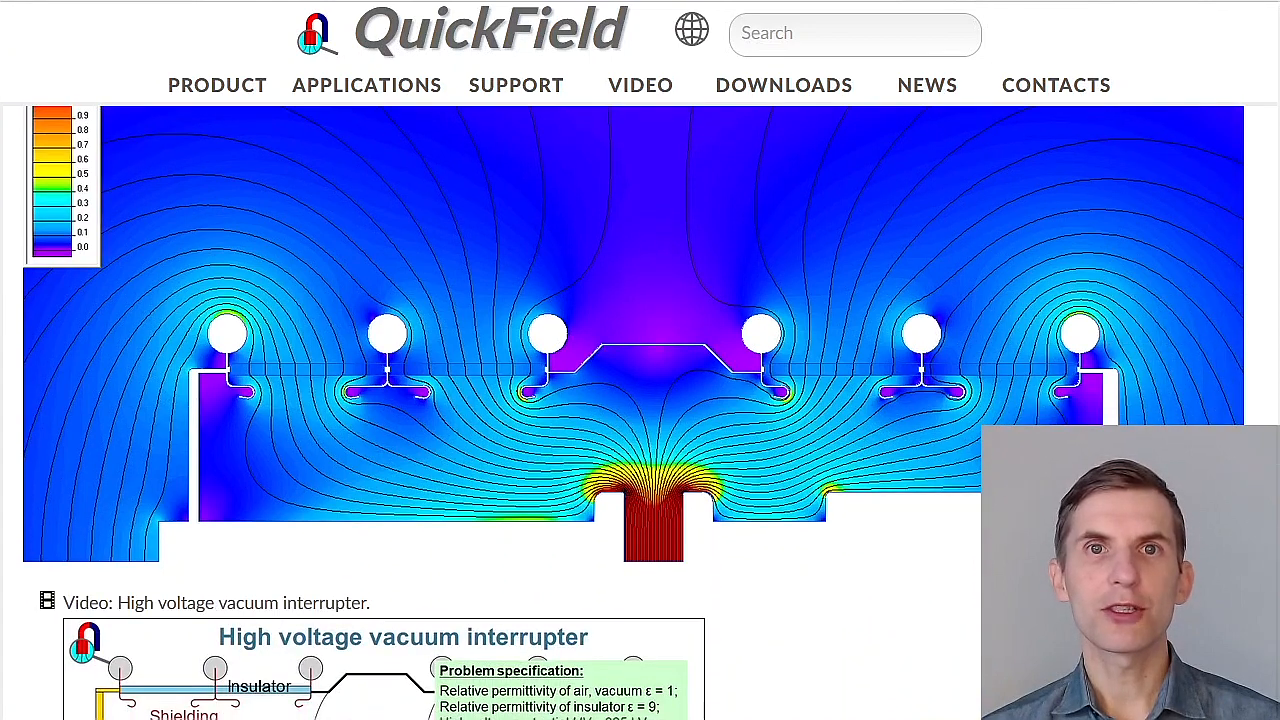
pyautogui.scroll(-3, 640, 360)
pyautogui.scroll(-4, 640, 360)
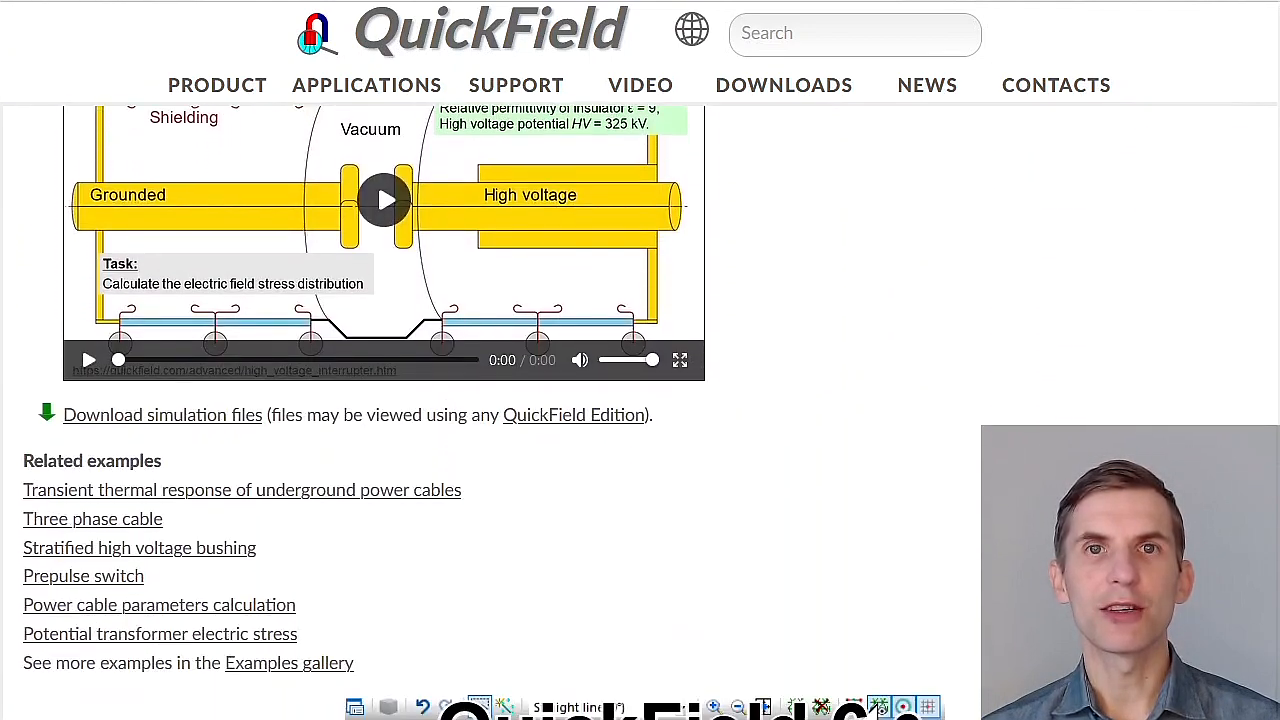
pyautogui.scroll(1, 640, 360)
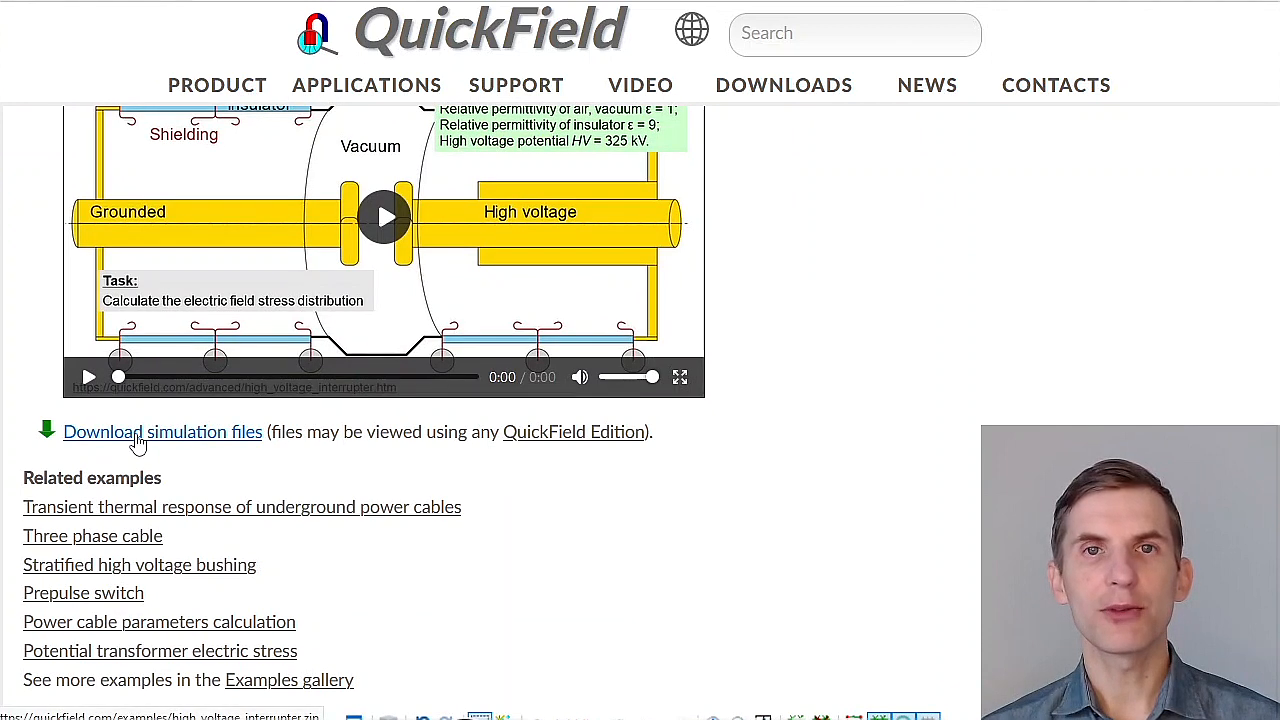
pyautogui.moveTo(551, 446)
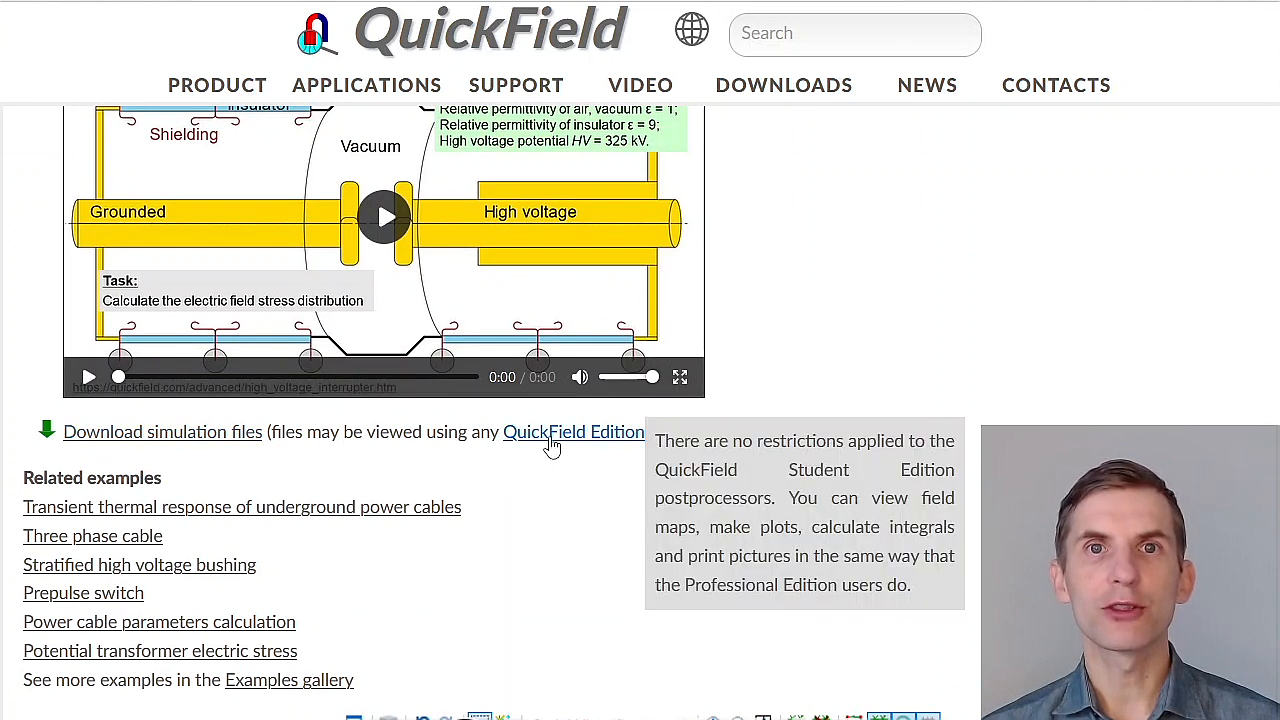